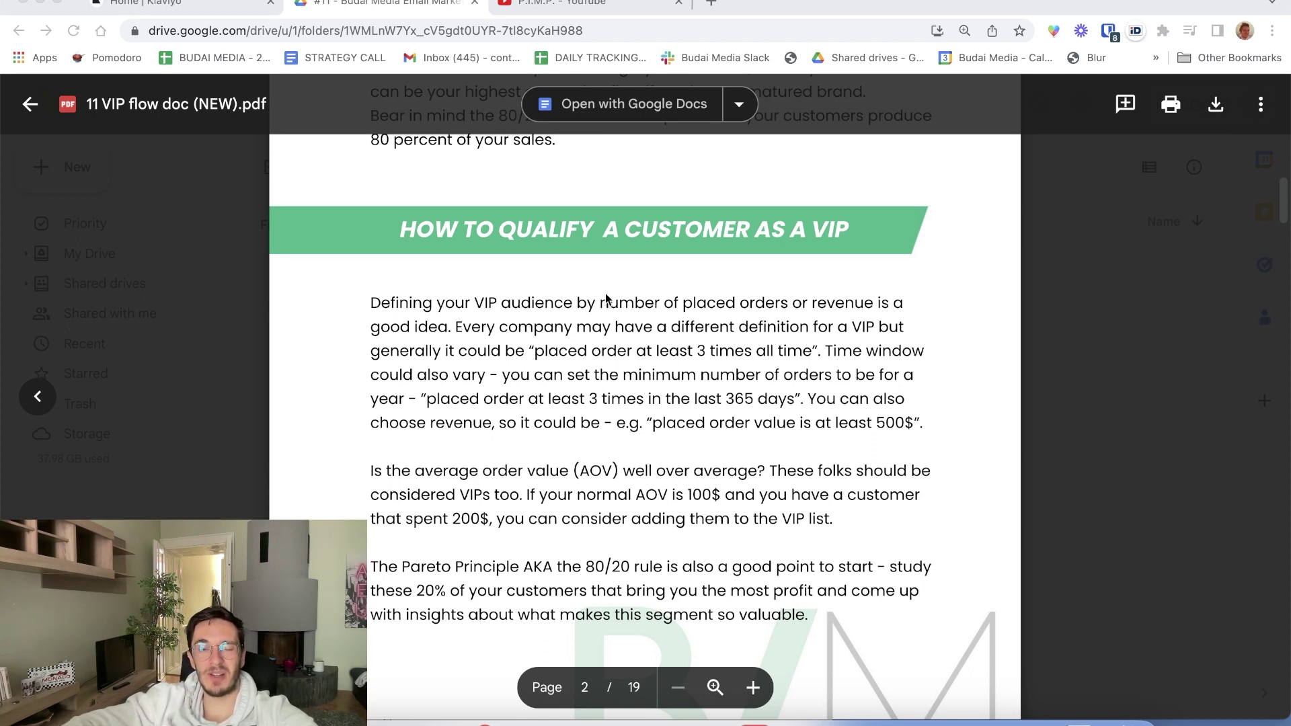
- Examine the guide's criteria for qualifying a customer as a VIP: order count, time window, order value and the 80/20 rule
triple_click(804, 356)
click(802, 355)
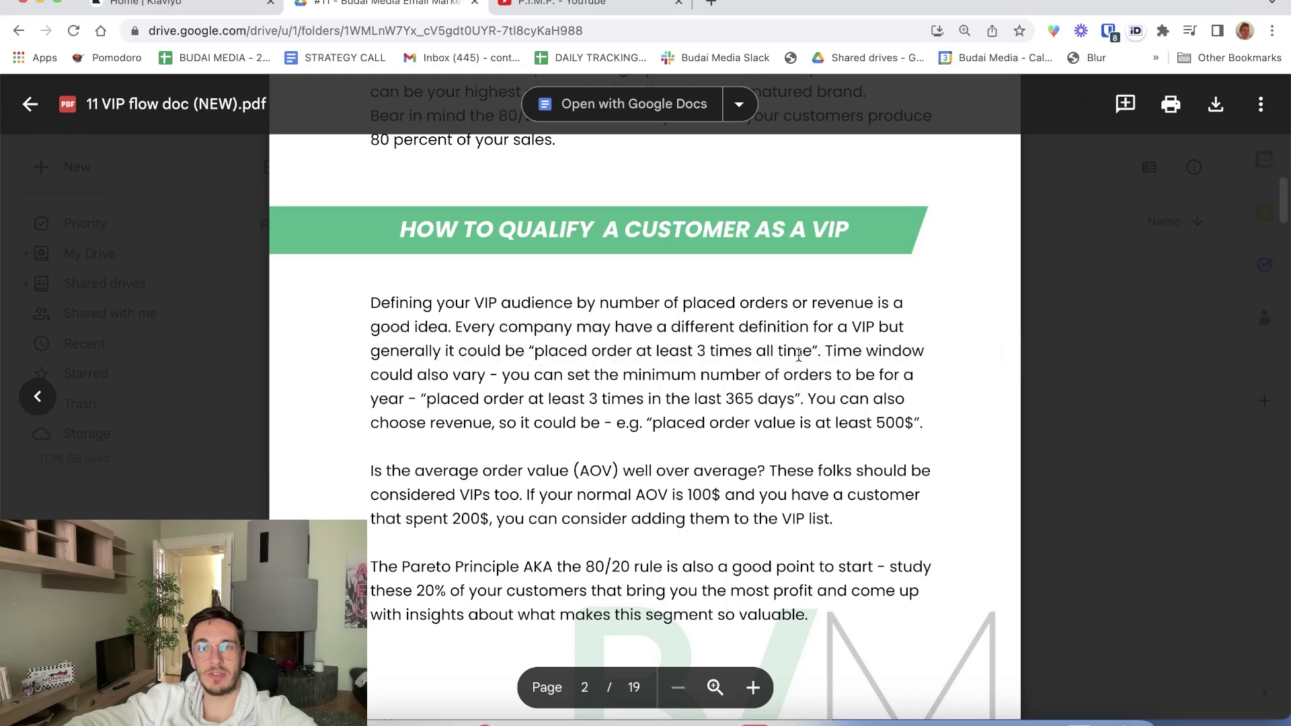
triple_click(567, 398)
click(545, 404)
triple_click(532, 397)
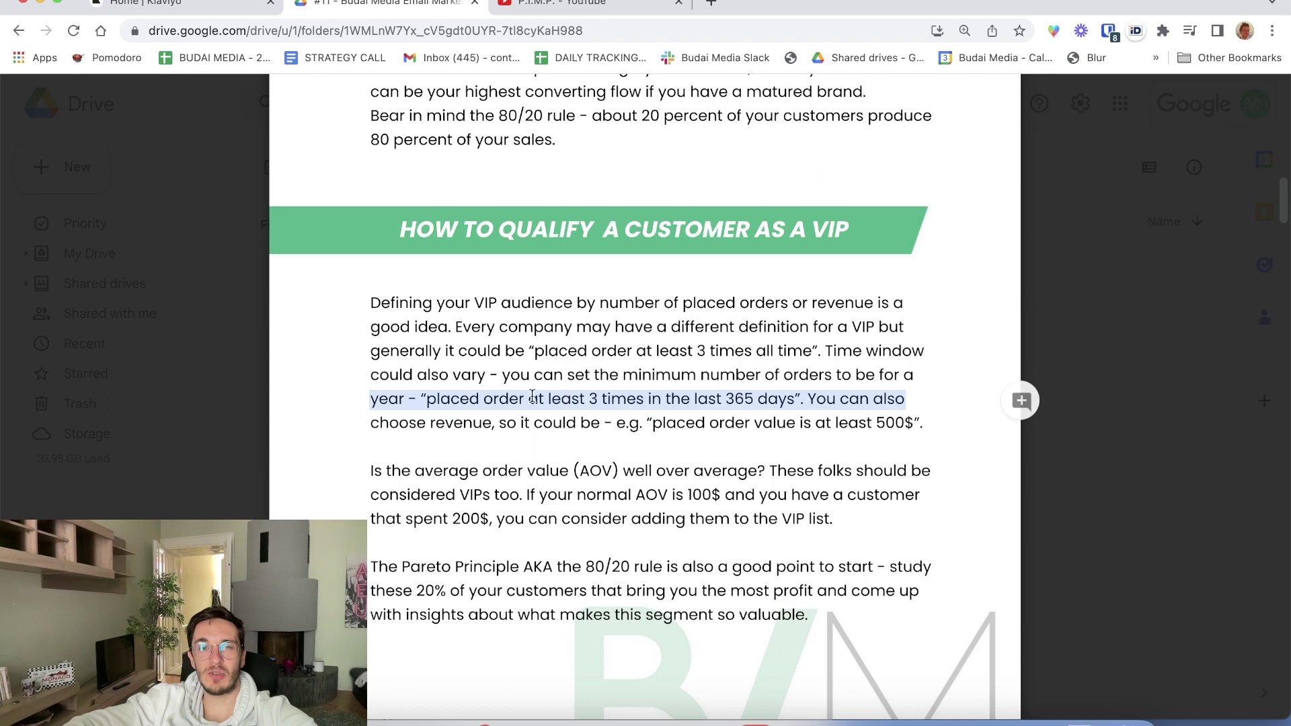
click(769, 397)
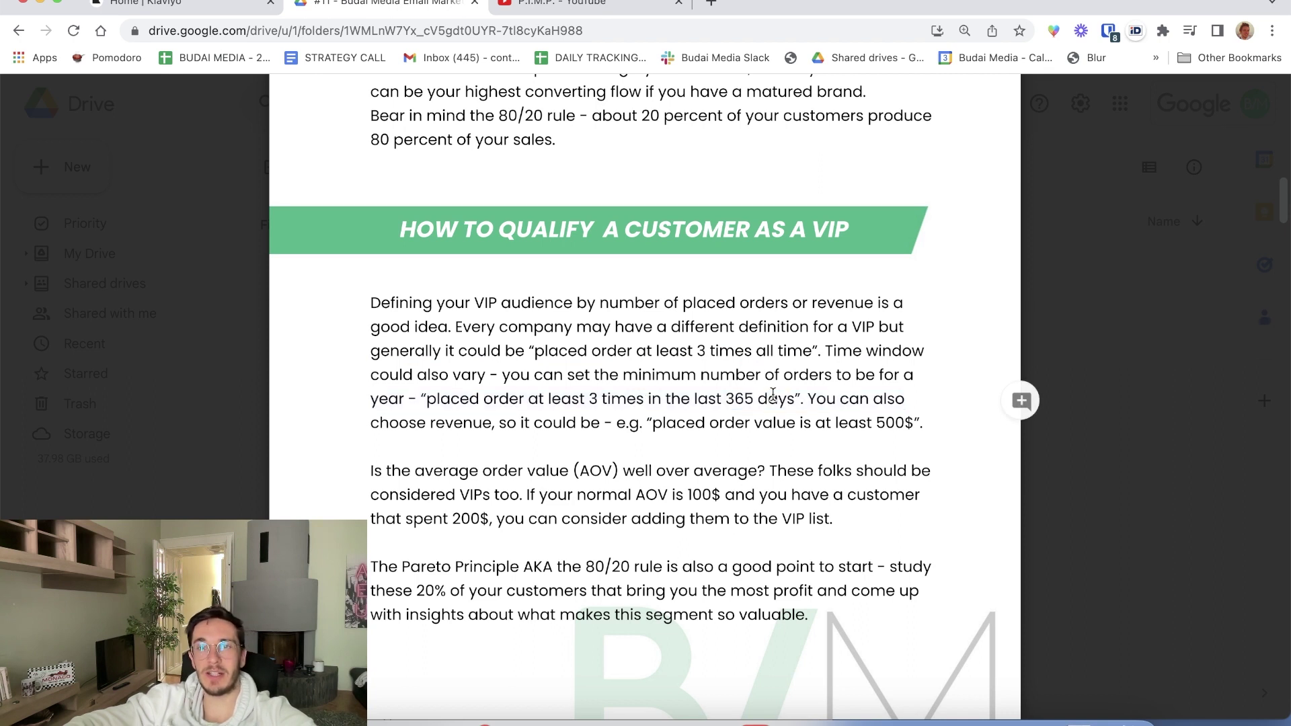
triple_click(650, 422)
click(868, 435)
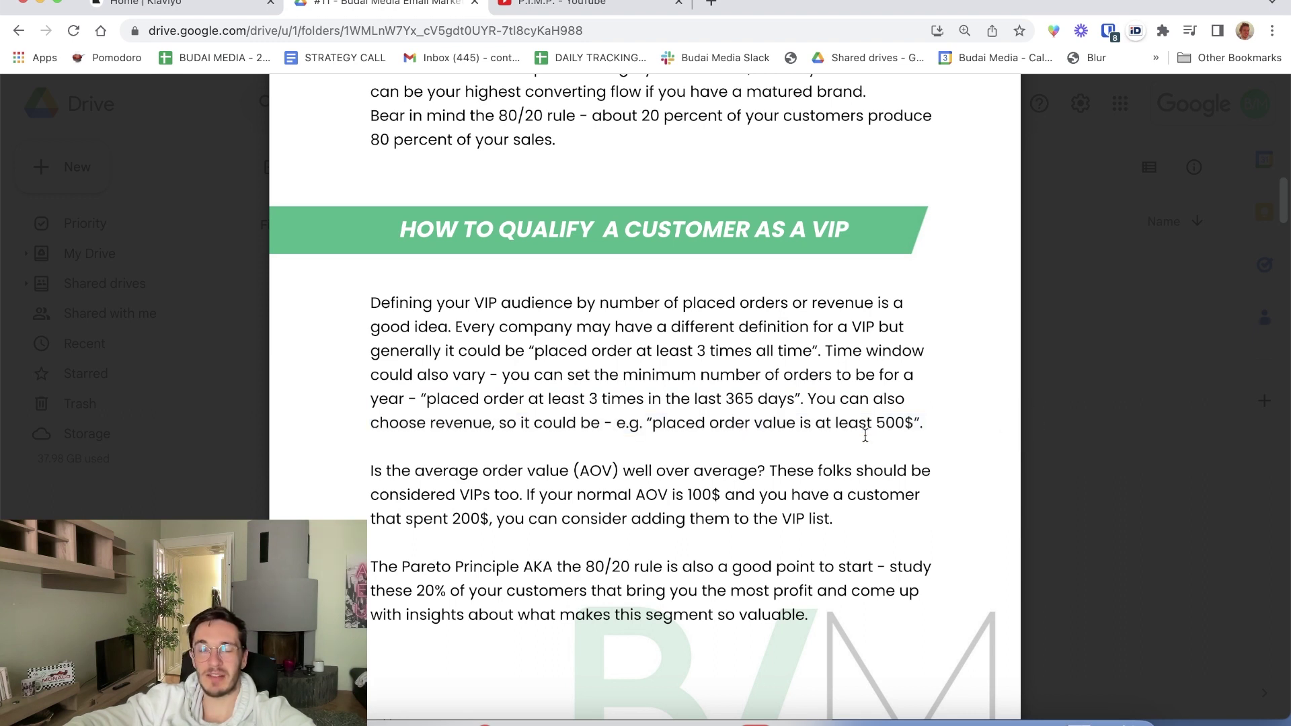
triple_click(781, 427)
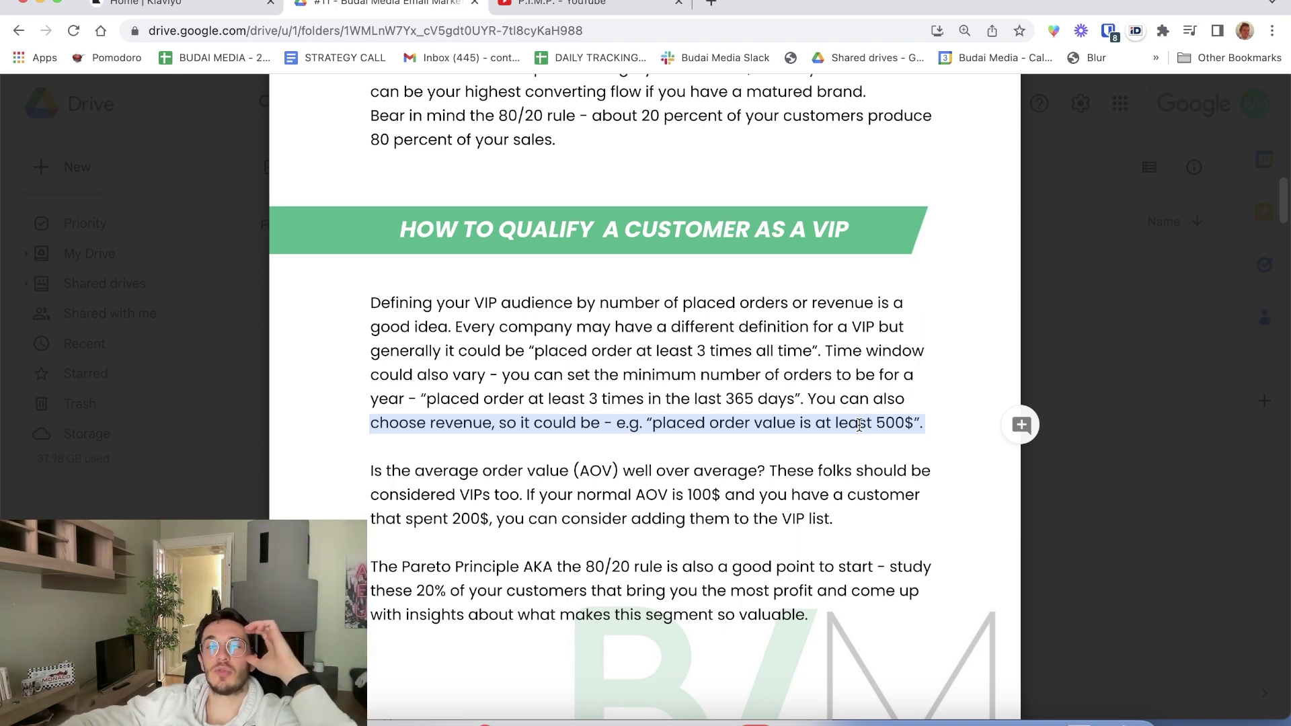
click(900, 424)
triple_click(869, 424)
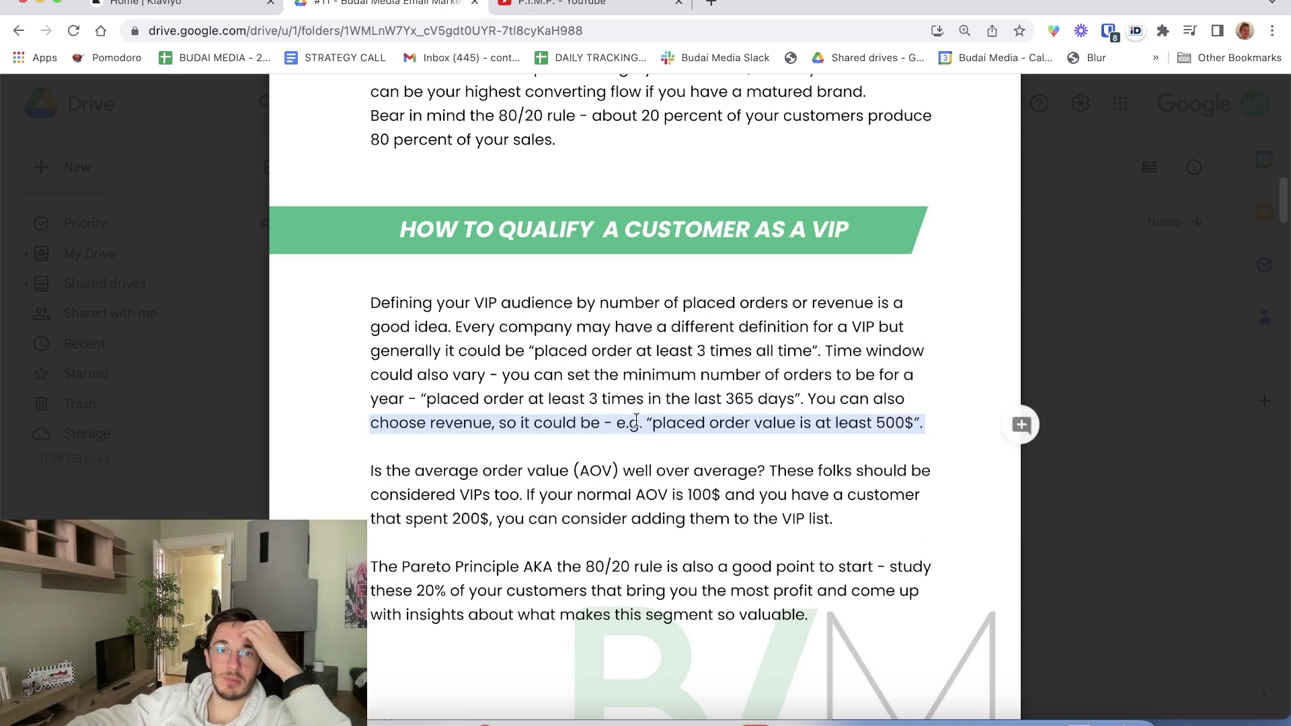
triple_click(588, 399)
click(867, 422)
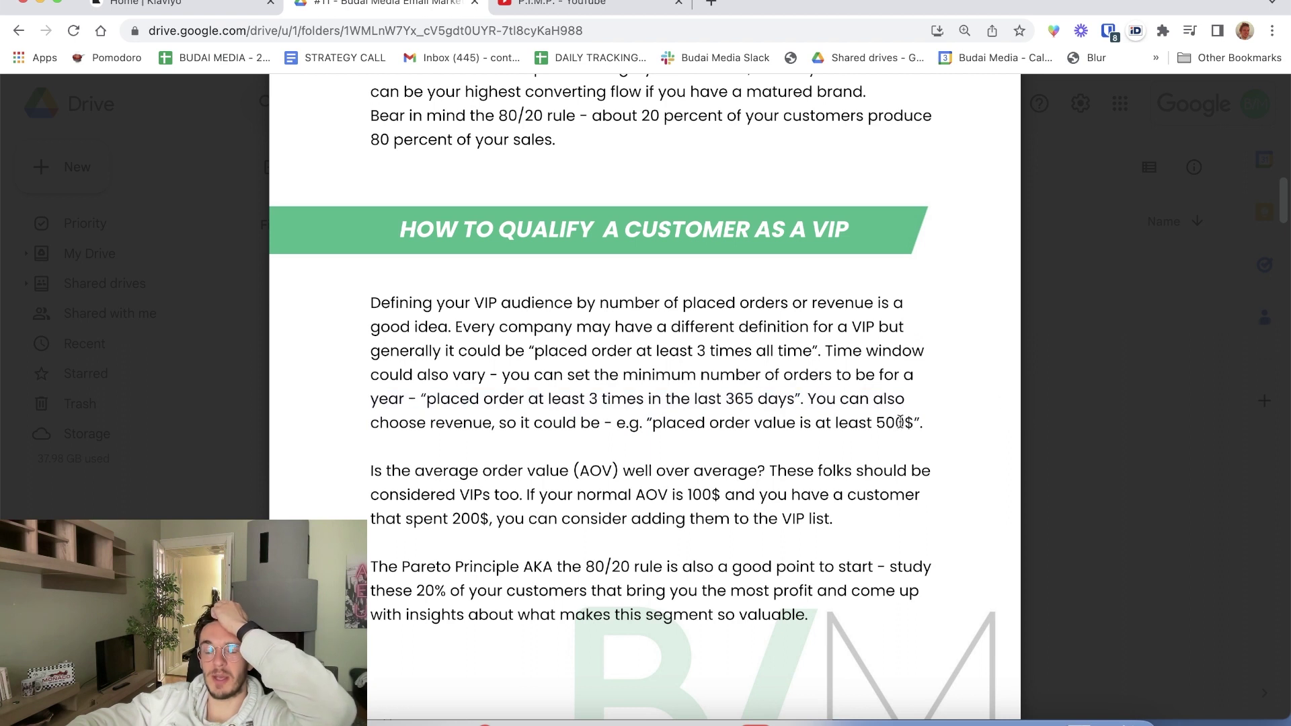
triple_click(868, 423)
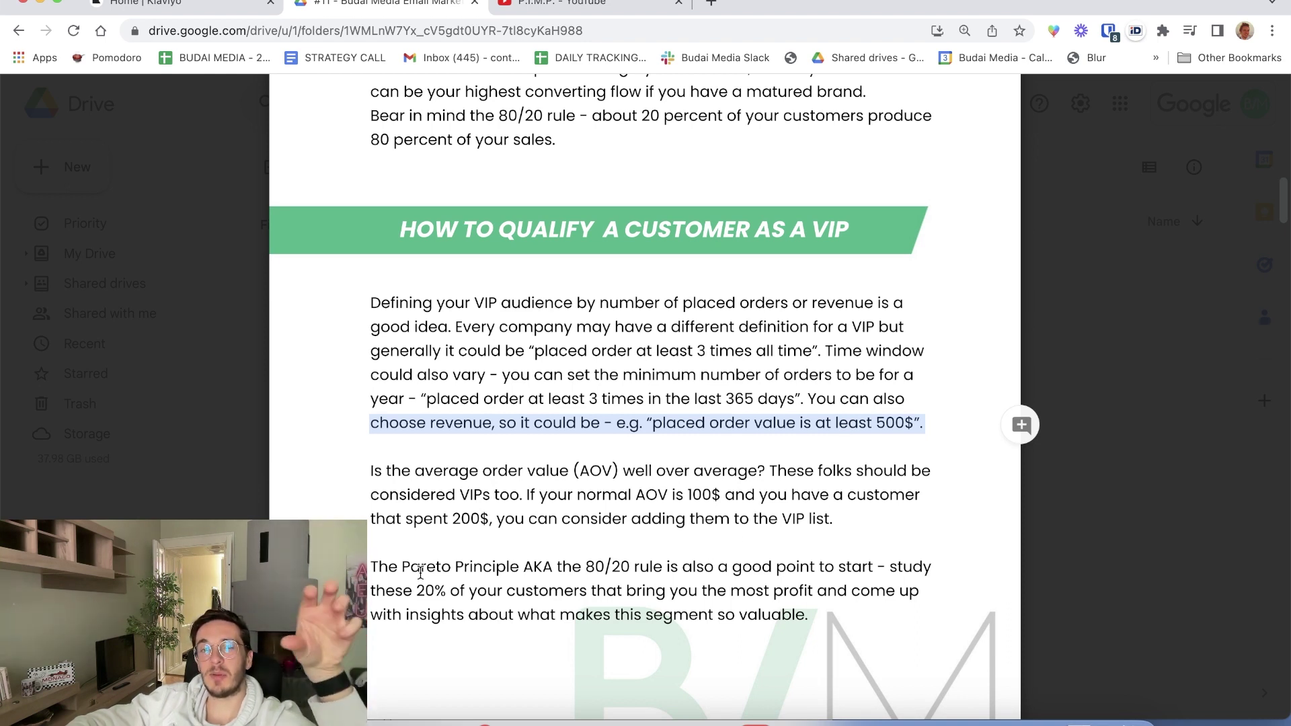
triple_click(455, 565)
click(605, 565)
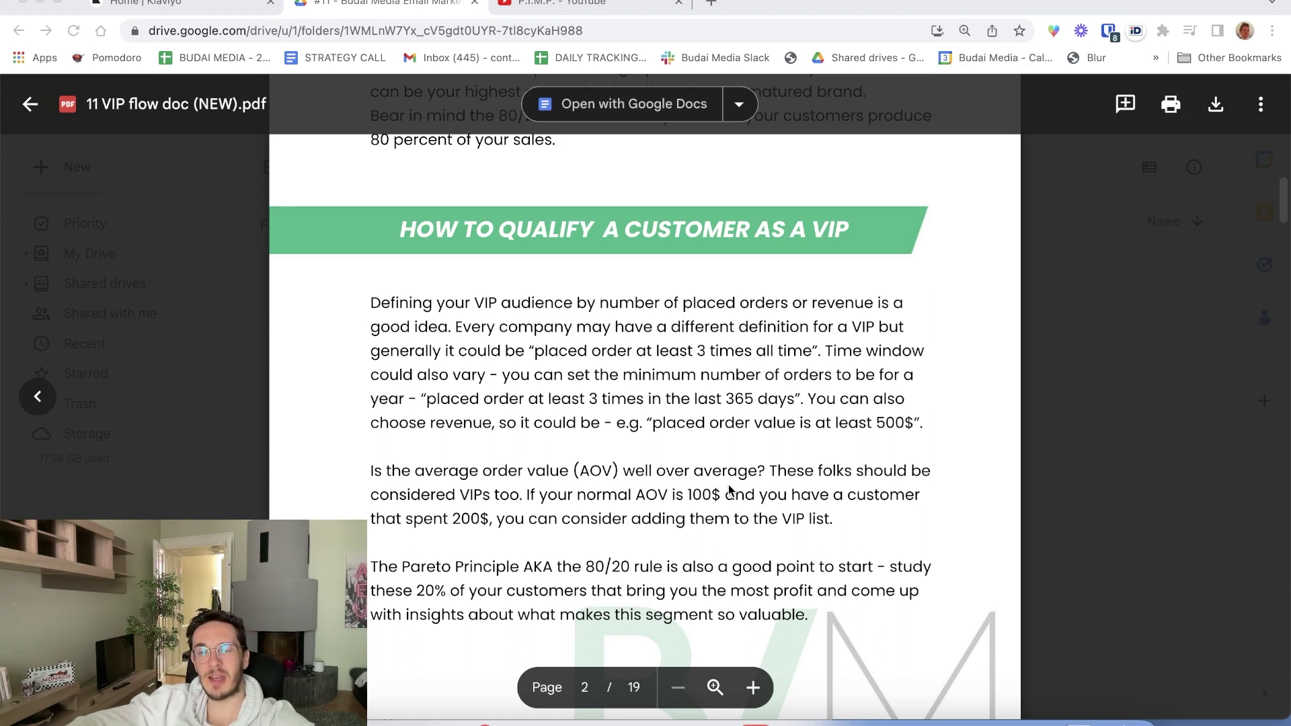
triple_click(909, 421)
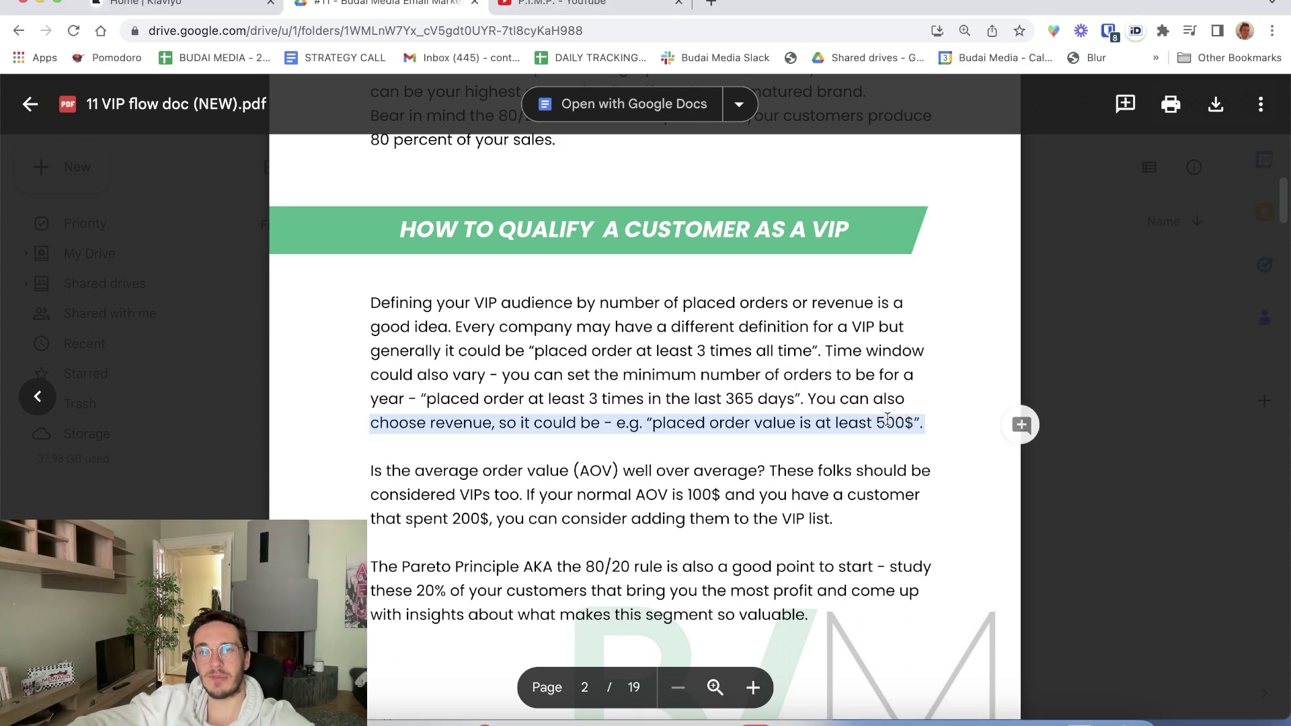
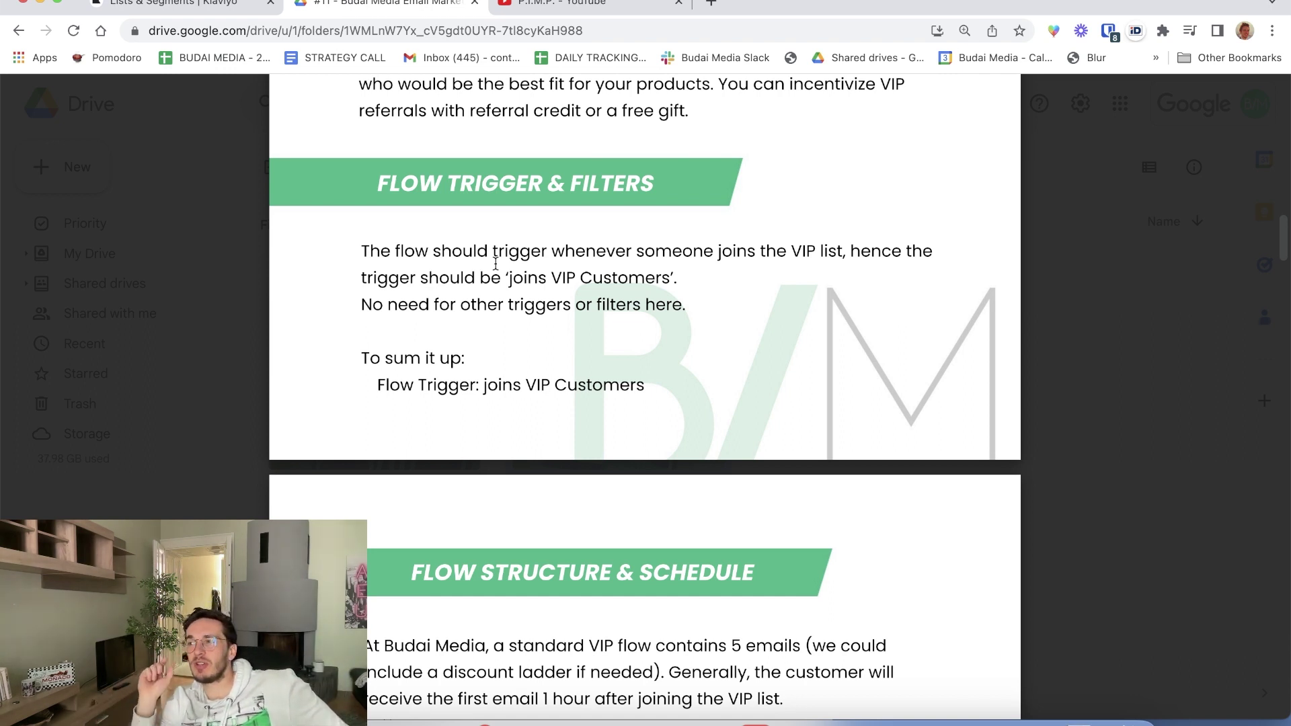
- Switch to Klaviyo and search the lists and segments for "all"
click(212, 3)
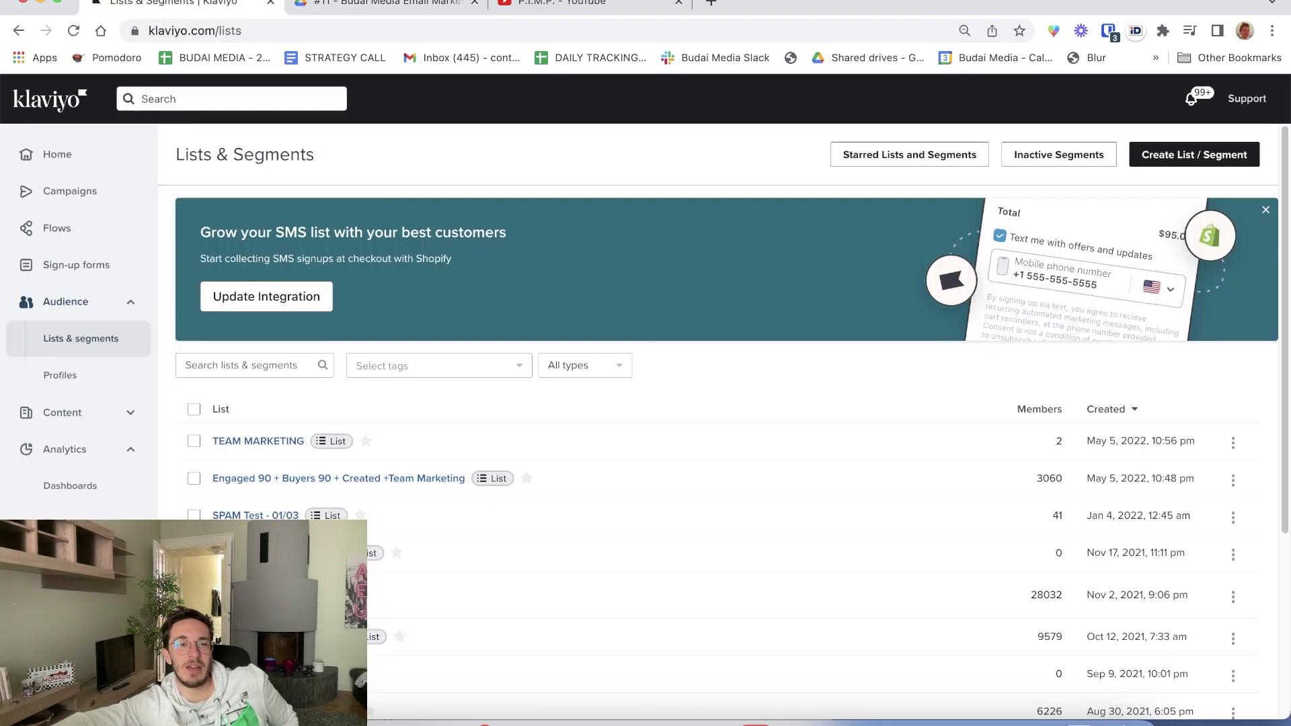
click(269, 365)
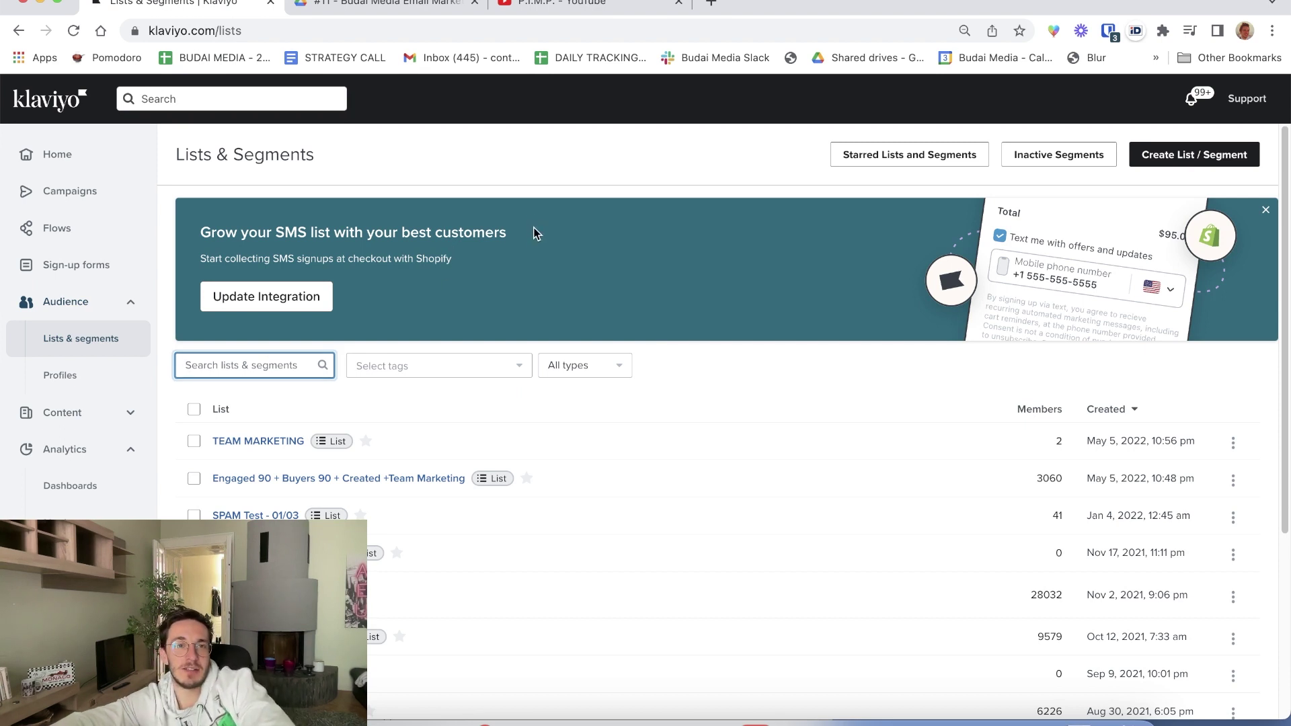
text(all)
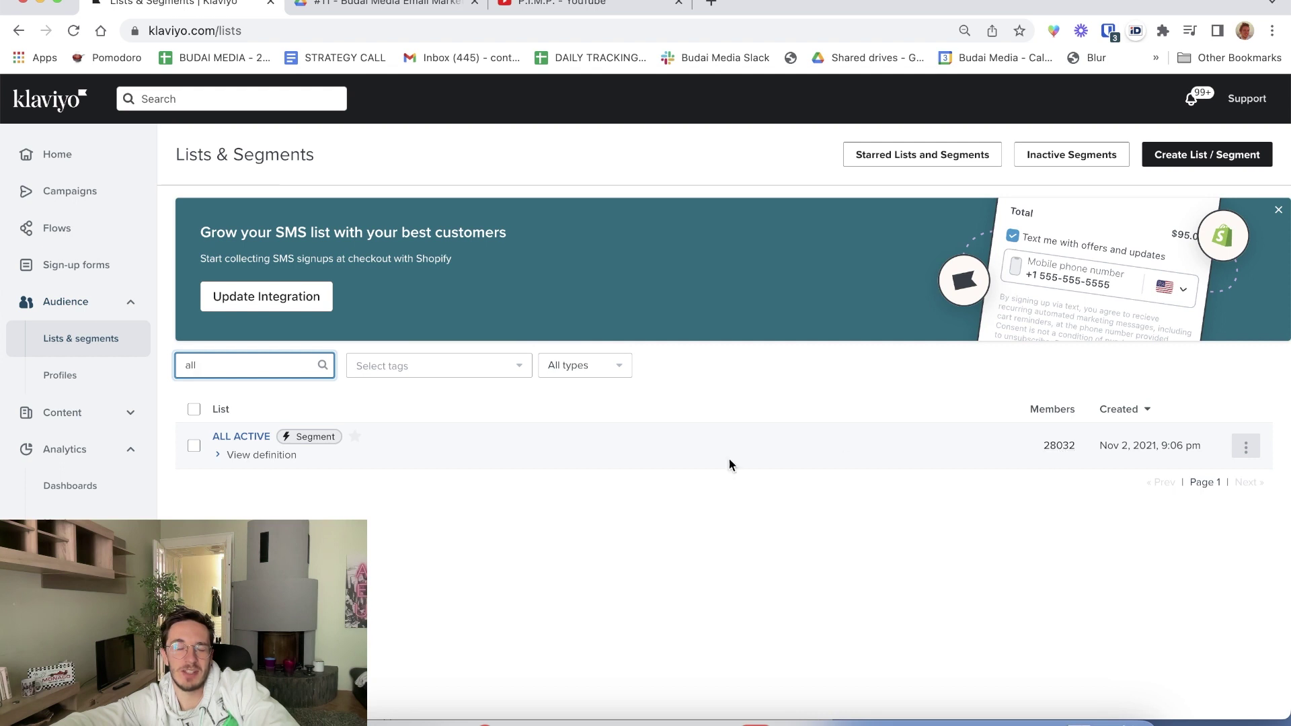
- Start a new segment and name it "VIP customers - Test"
click(1197, 156)
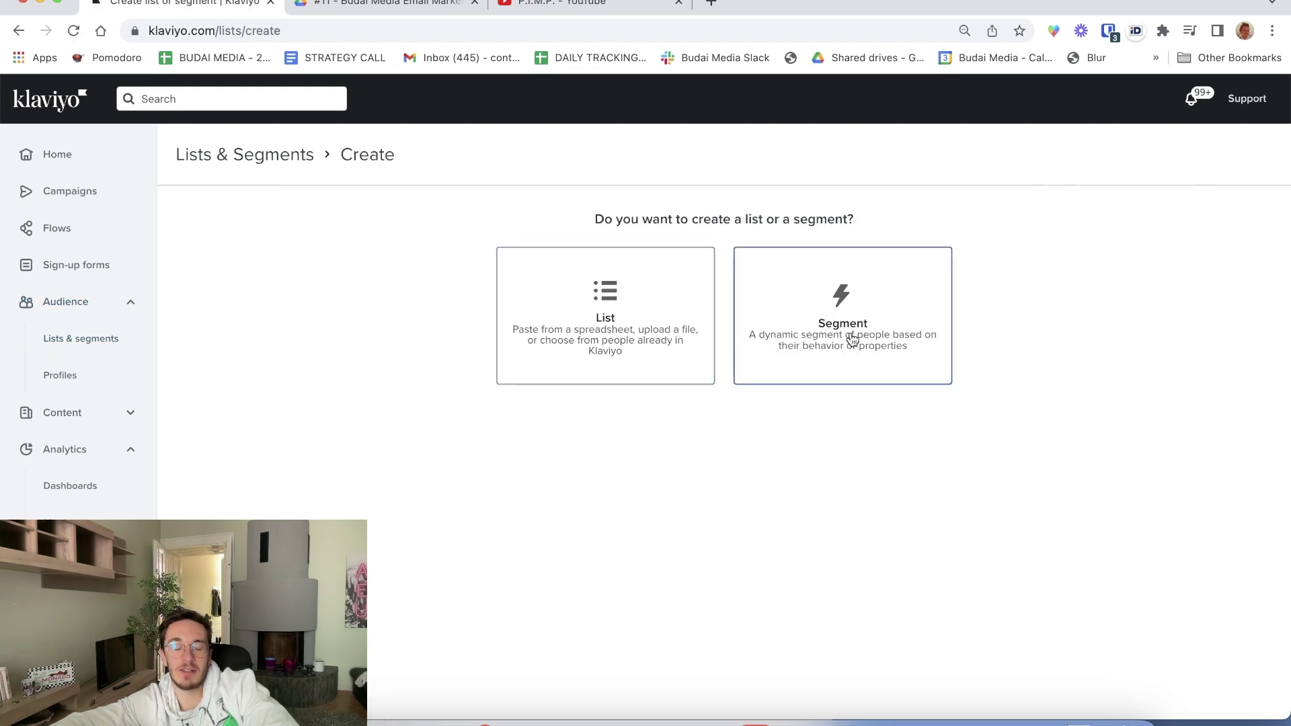
click(849, 336)
click(296, 261)
text(VIP)
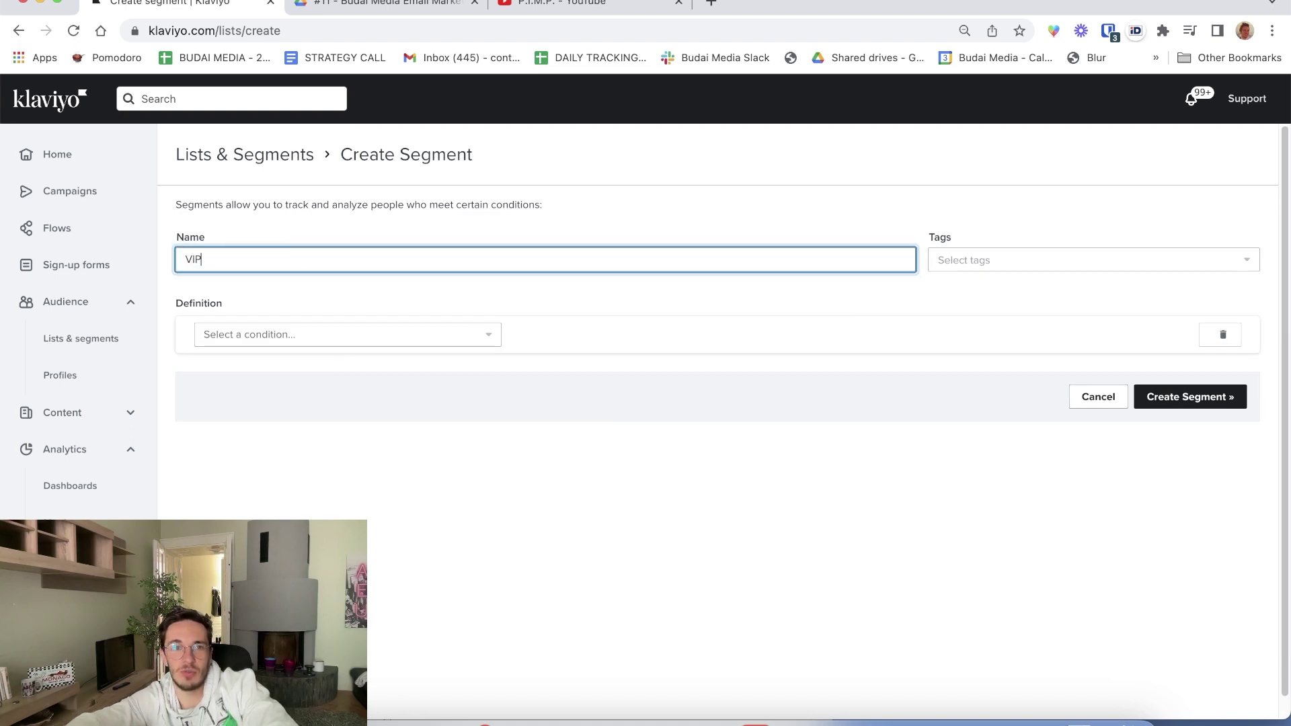
text( customers - Te)
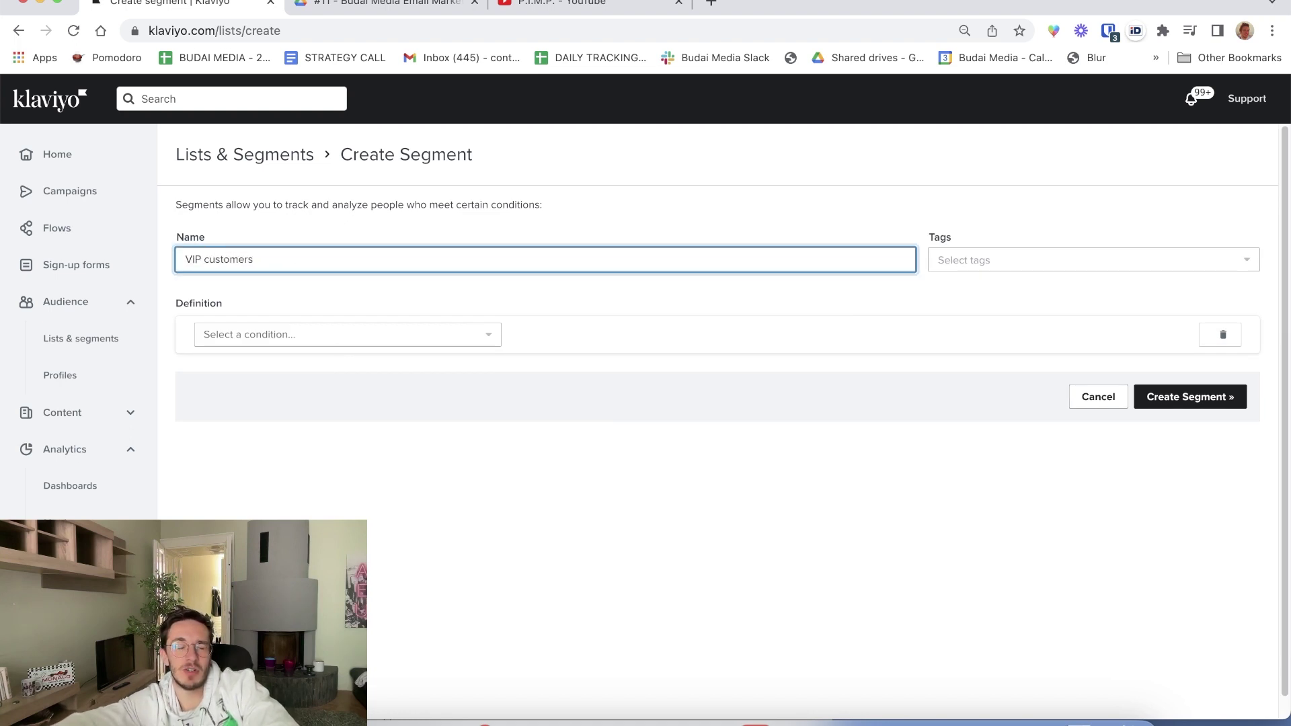
text(st)
- Define the segment by what someone has done (or not done), using the Placed Order metric
click(341, 335)
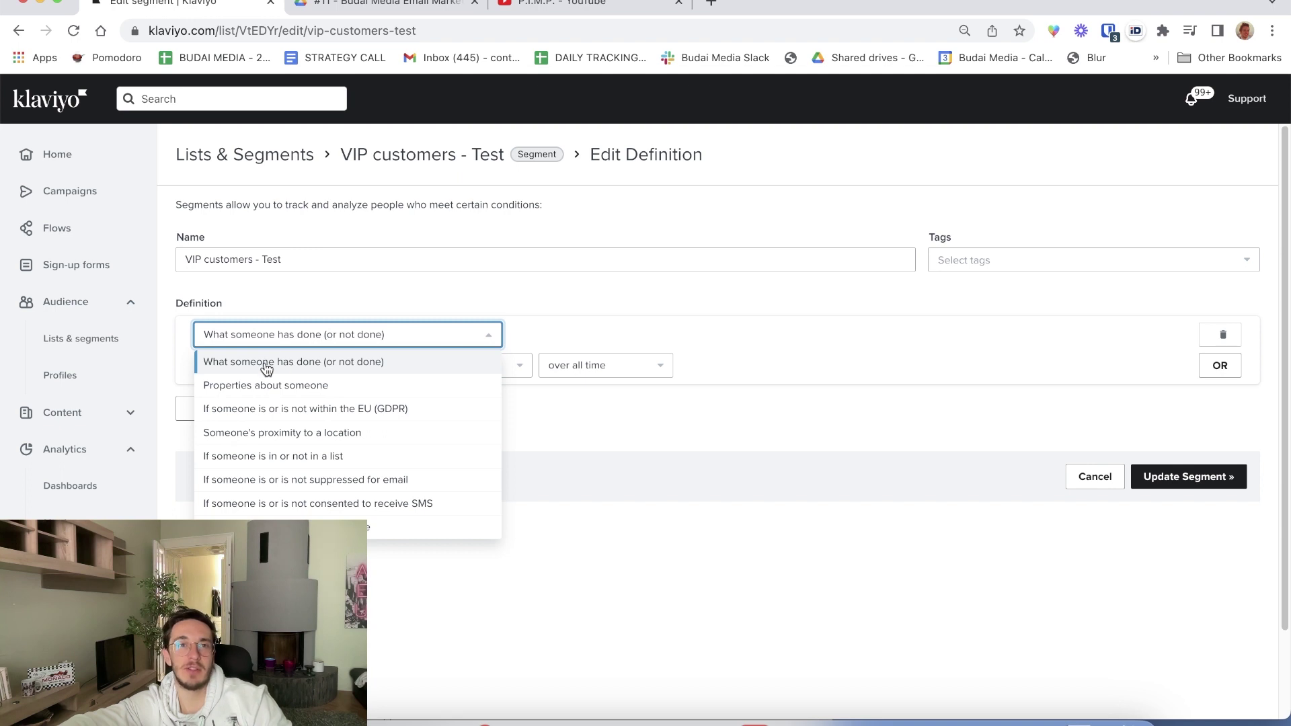
click(321, 369)
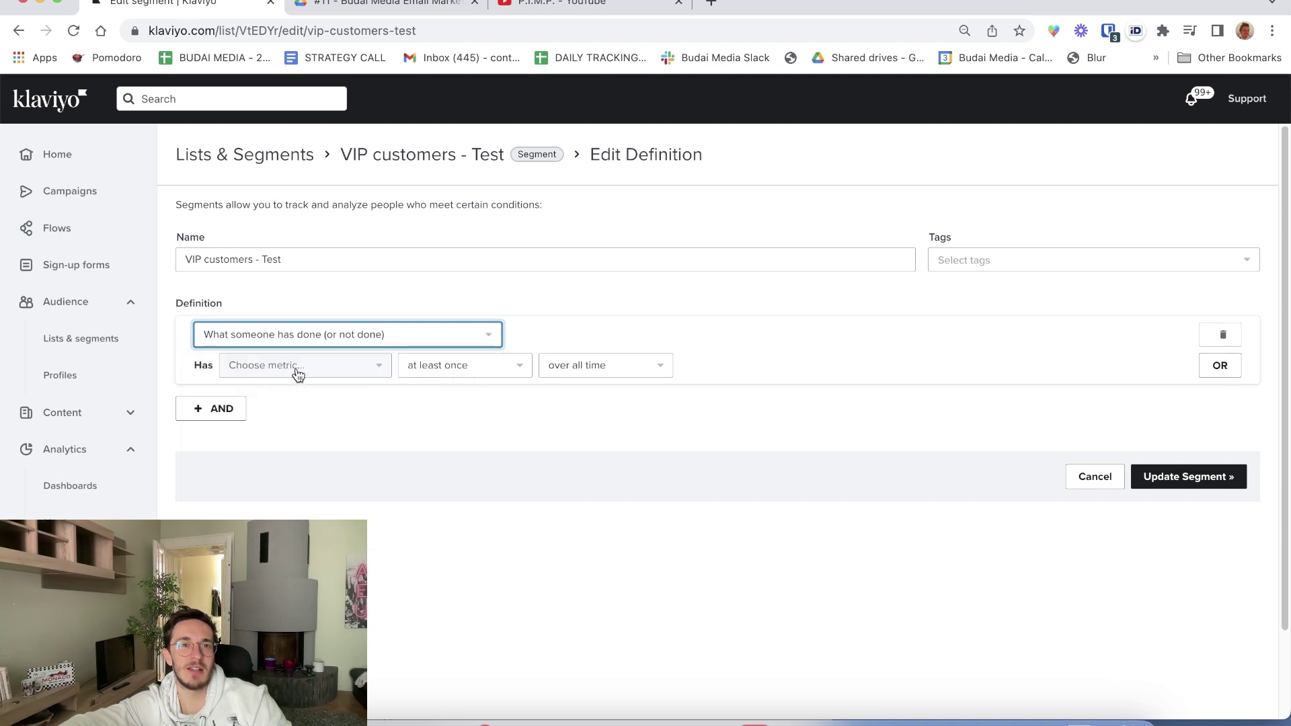
click(298, 374)
text(pla)
click(269, 462)
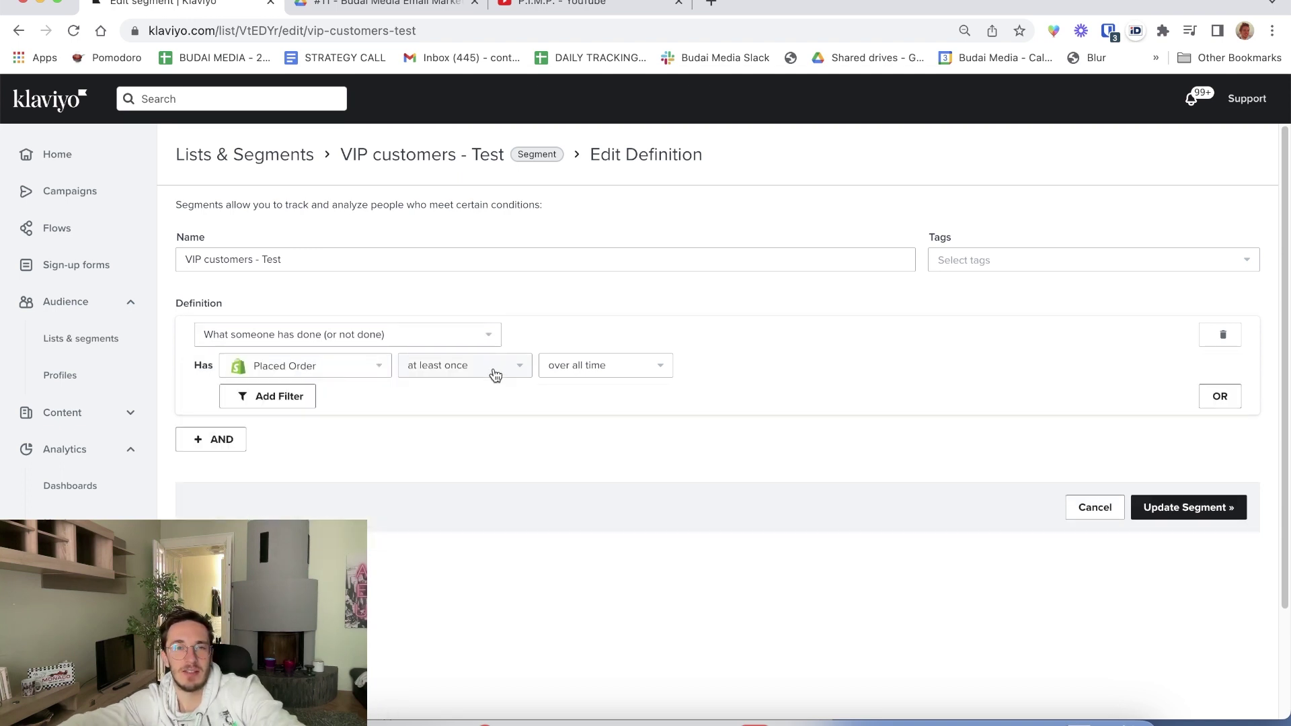
- Require the Placed Order count to be at least 3 and update the segment
click(456, 375)
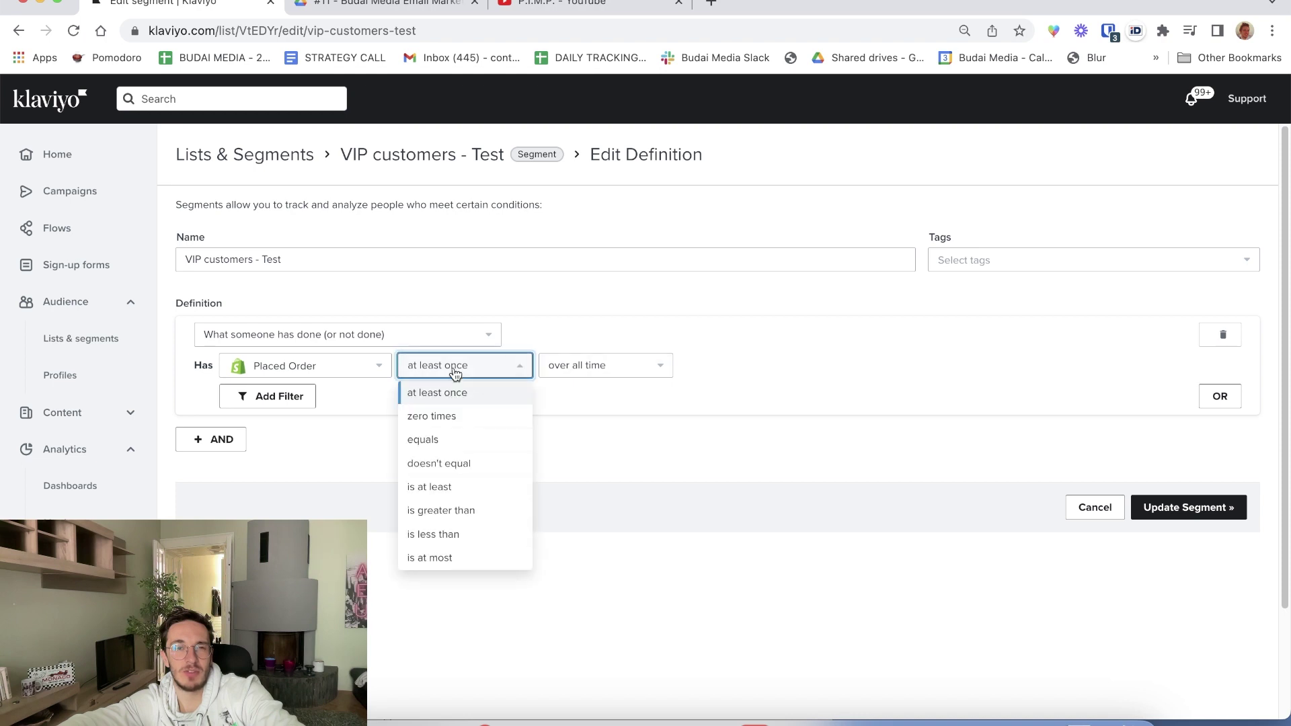
click(448, 495)
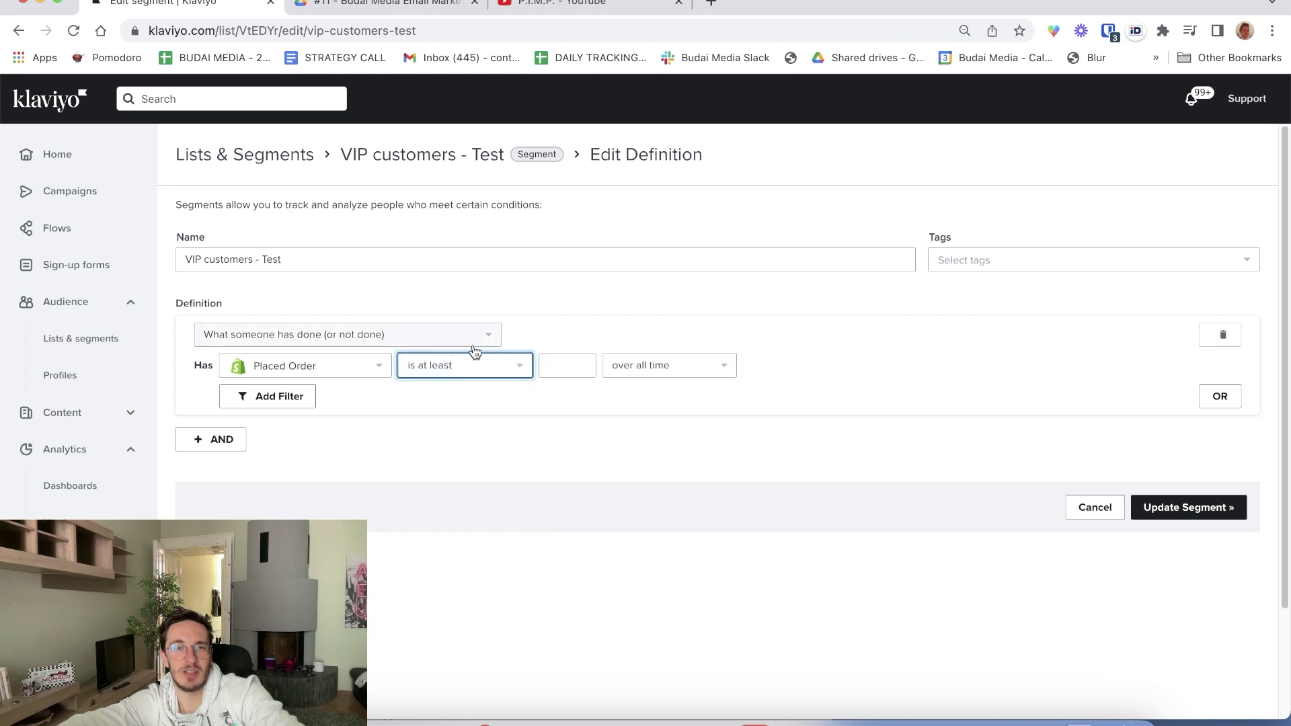
click(564, 370)
text(3)
click(795, 465)
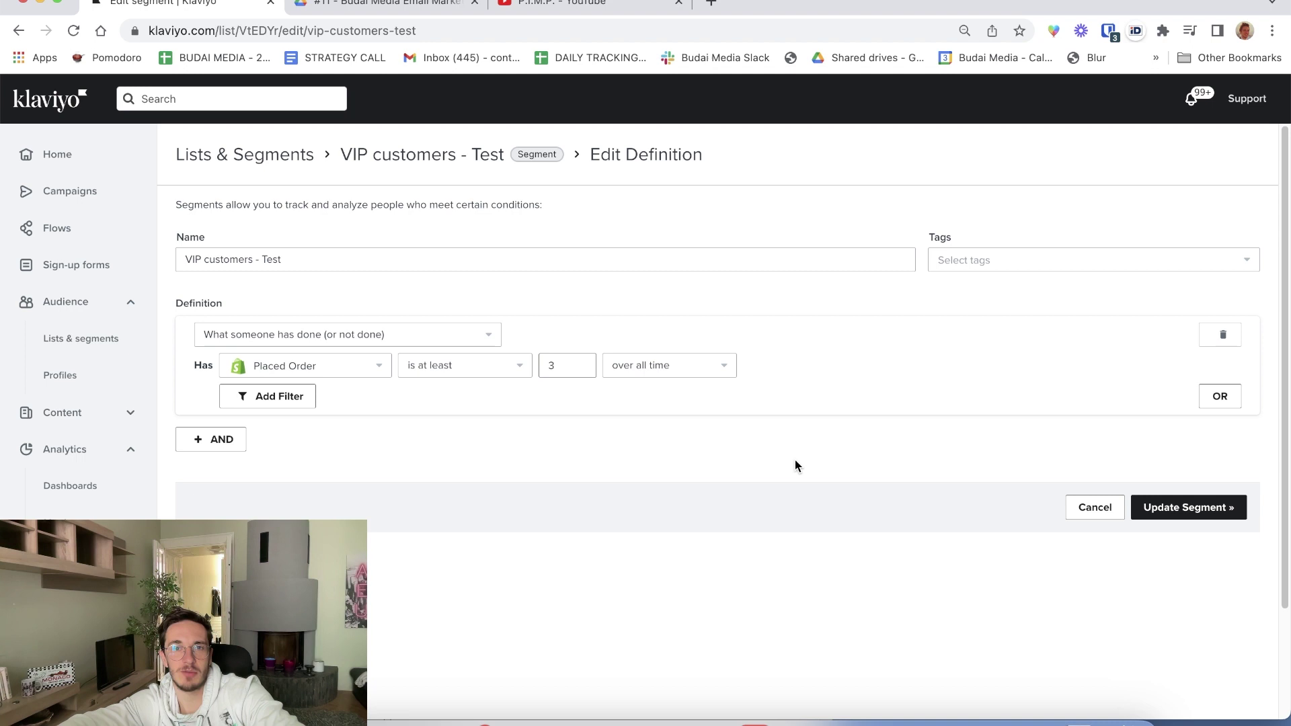
click(1185, 517)
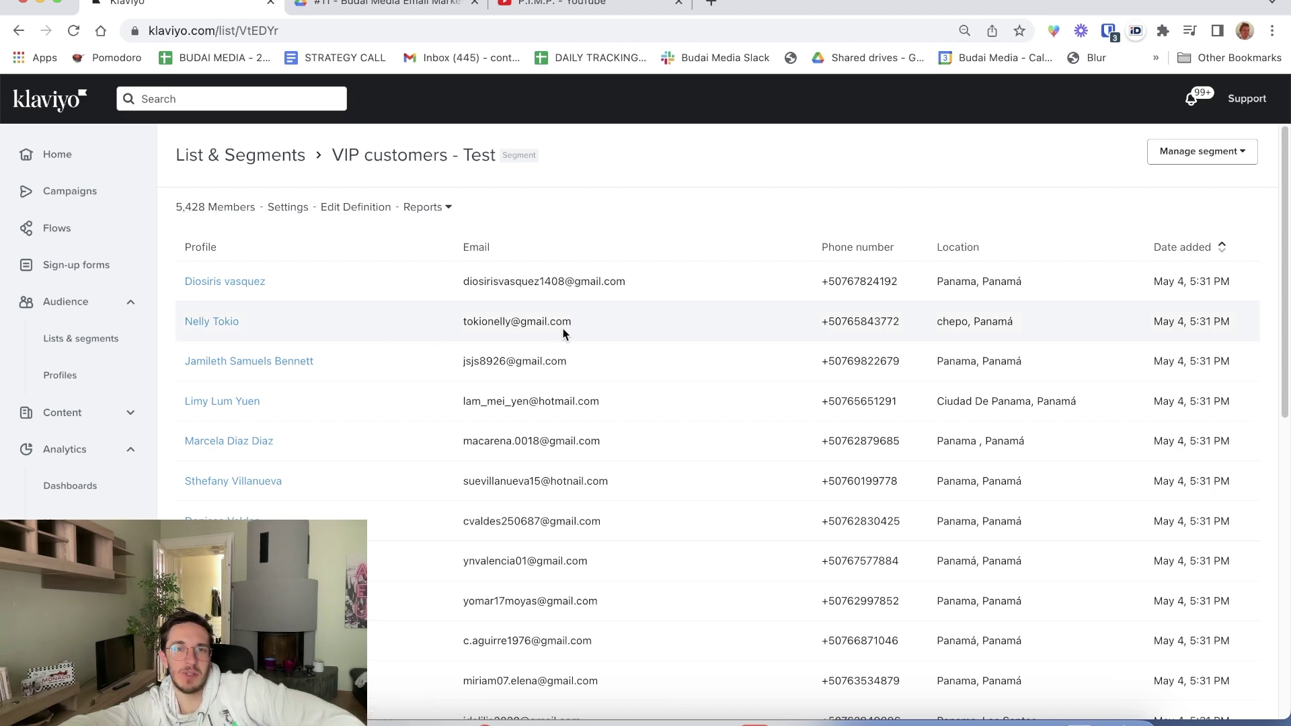
- Reopen the definition of the "VIP customers - Test" segment, set the minimum Placed Order count to 5 and update the segment
click(302, 164)
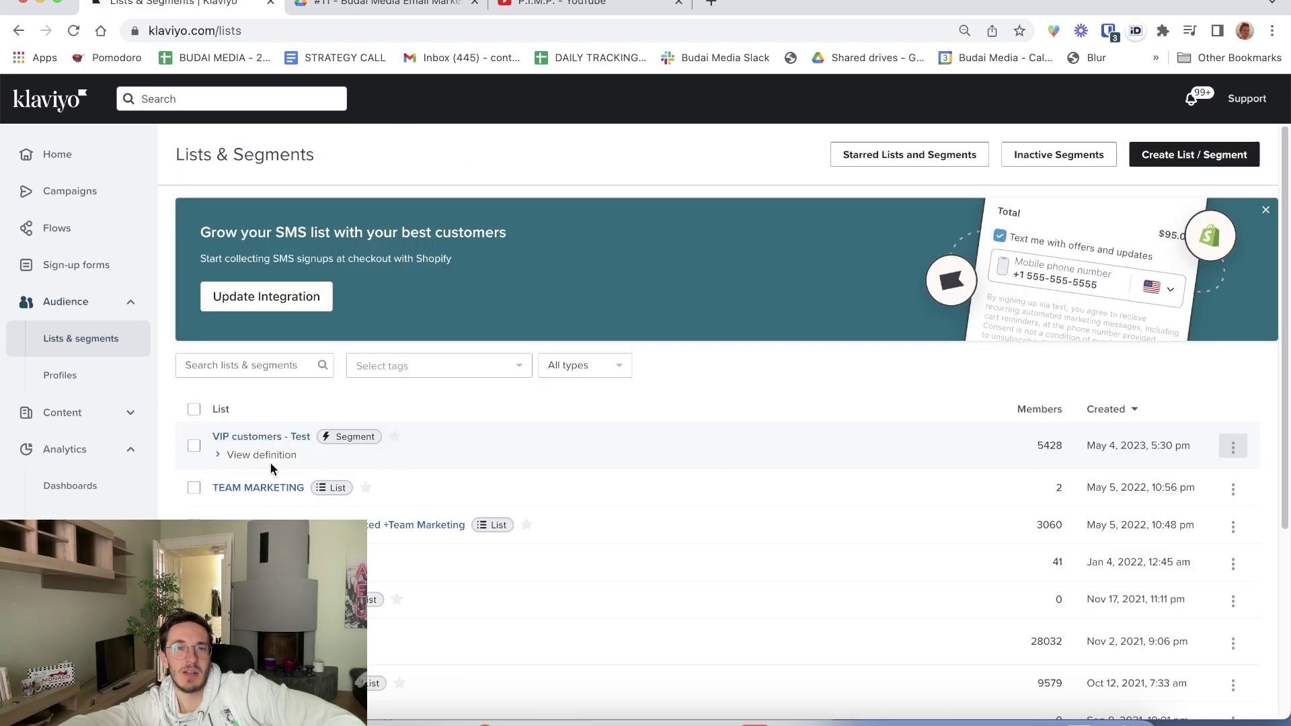
click(290, 438)
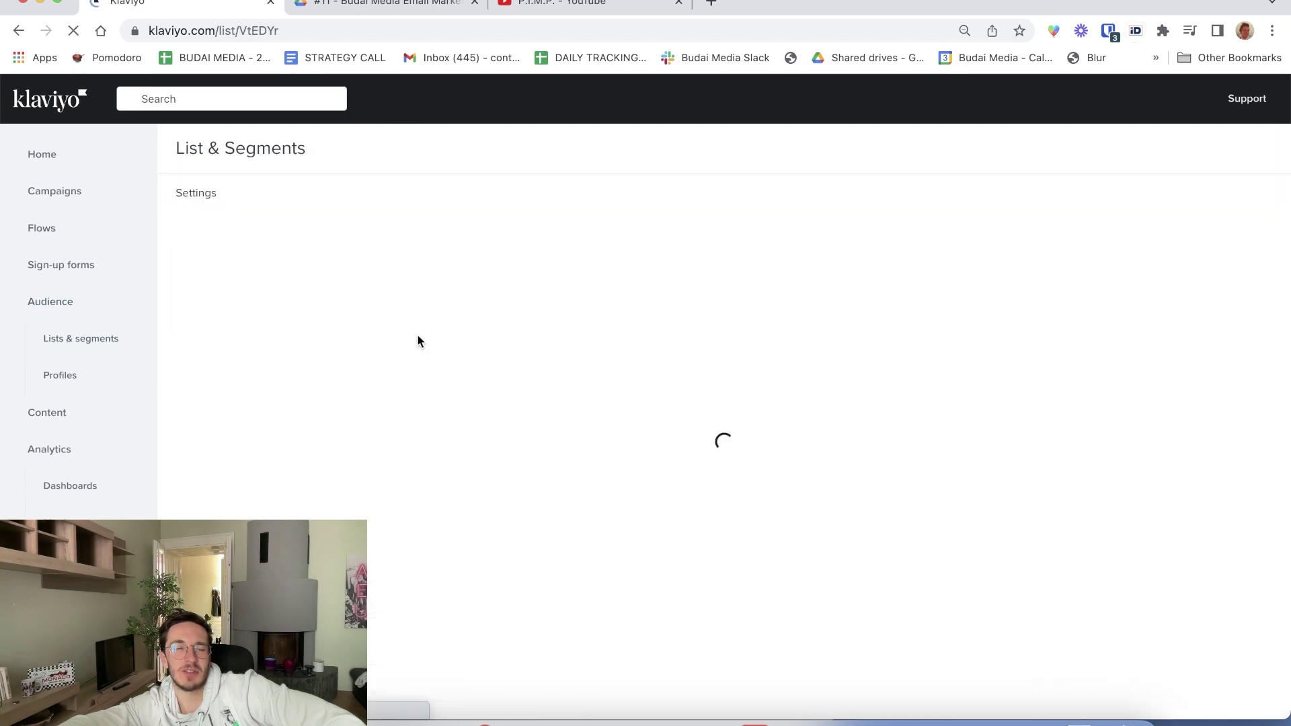
click(365, 211)
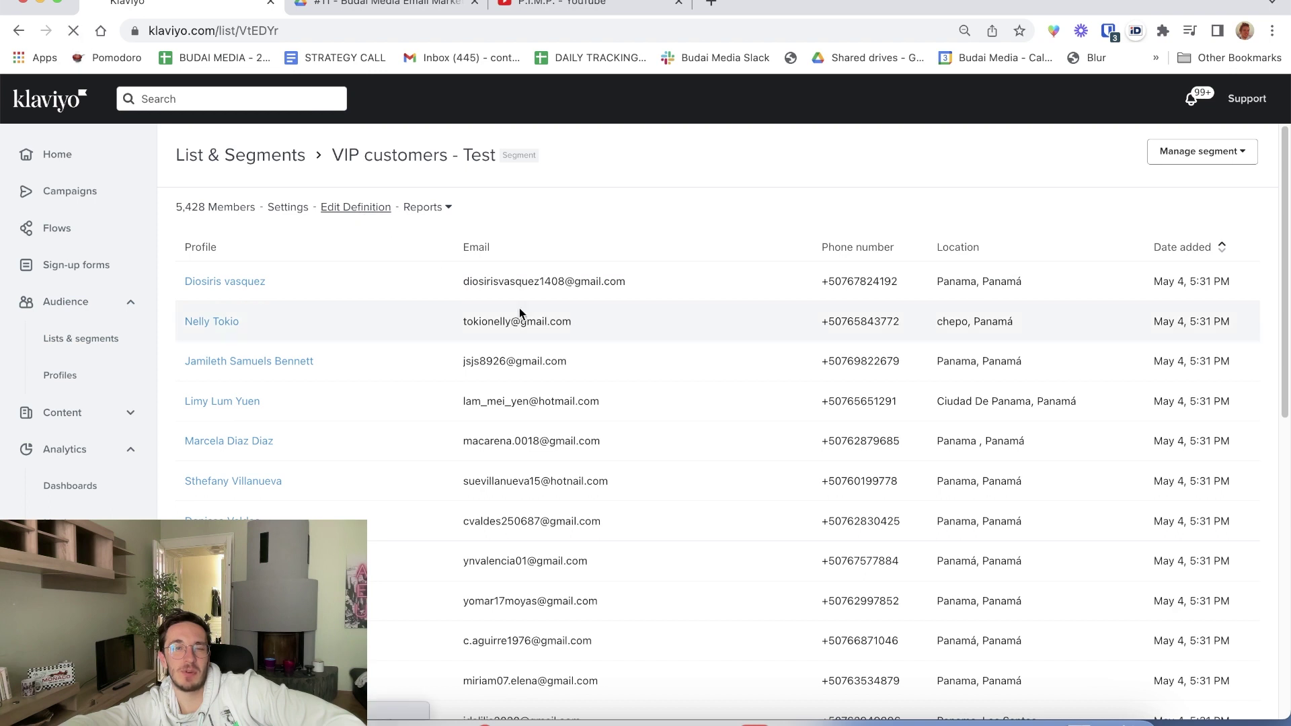
double_click(553, 371)
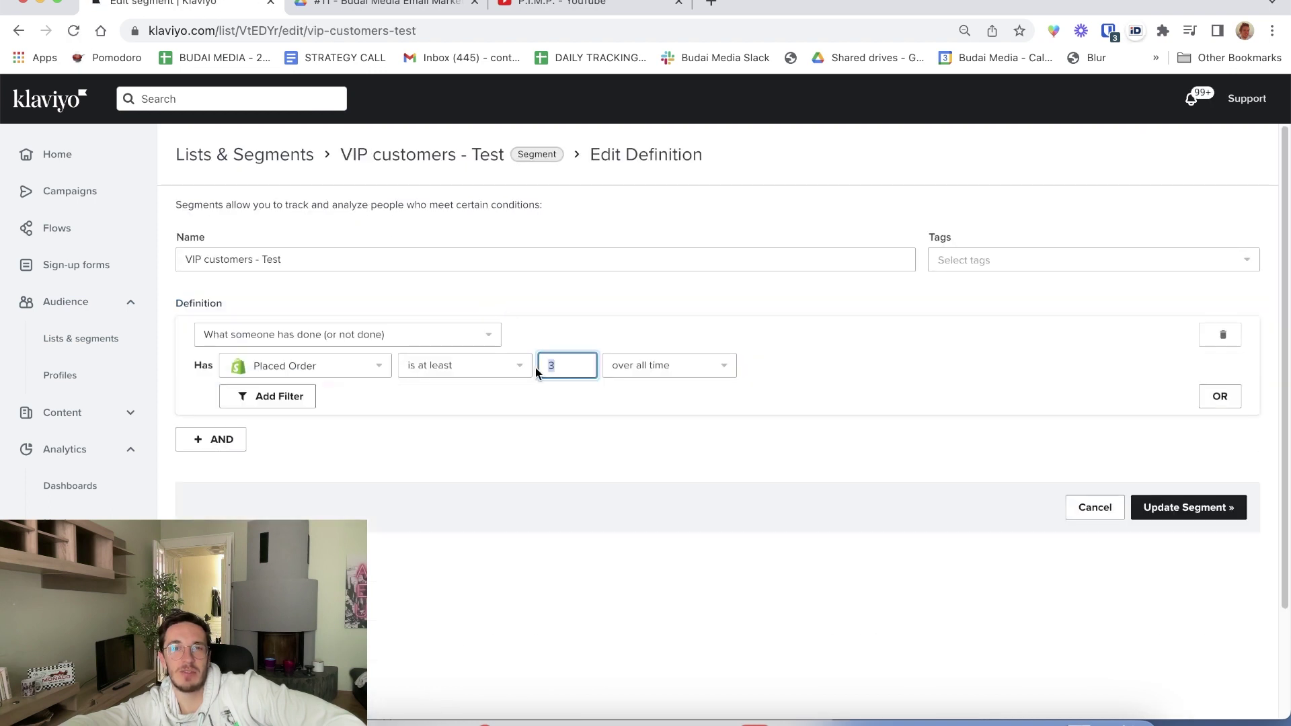
text(5)
click(660, 445)
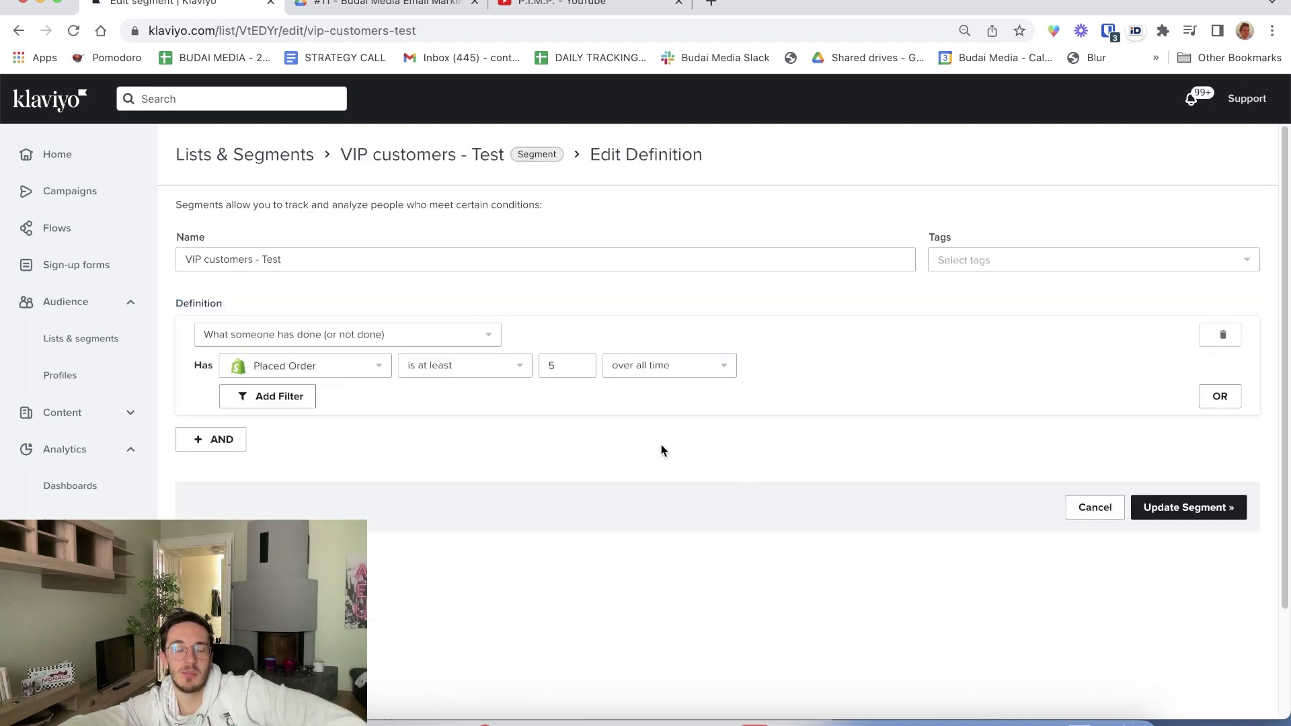
click(1175, 508)
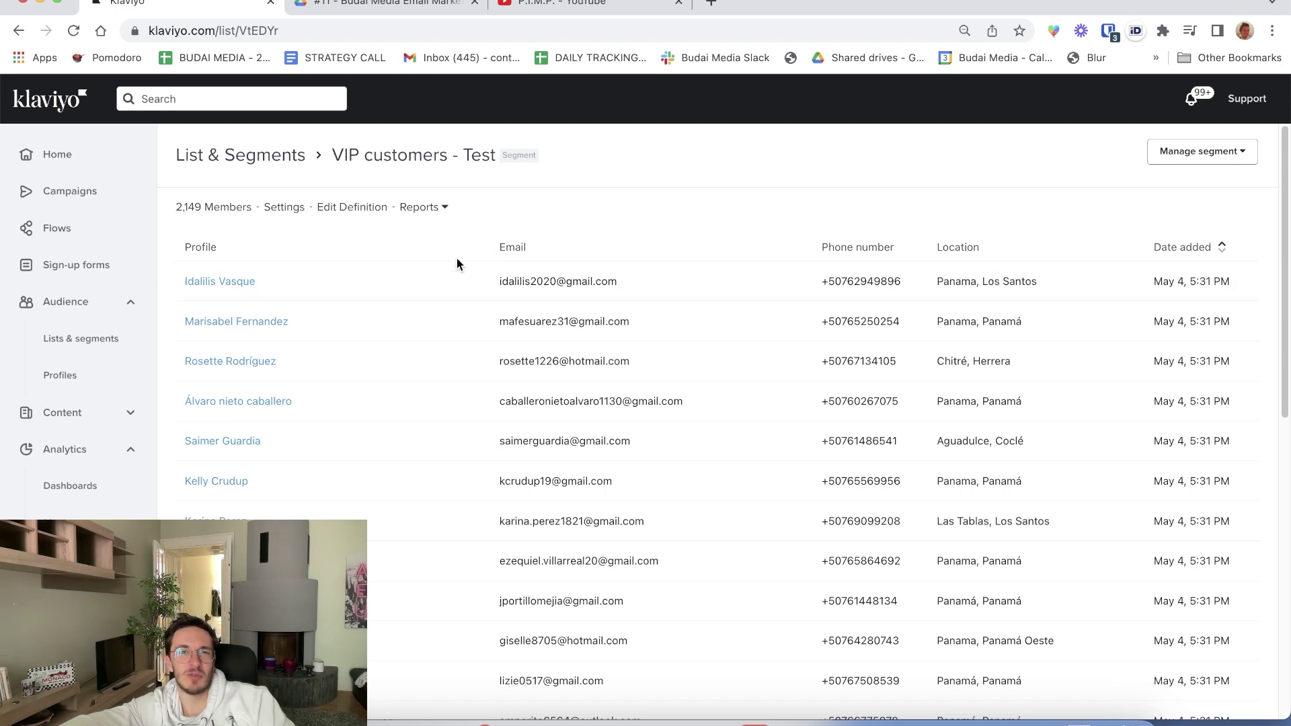
- Start creating a new flow and search the flow templates for "vip"
click(68, 229)
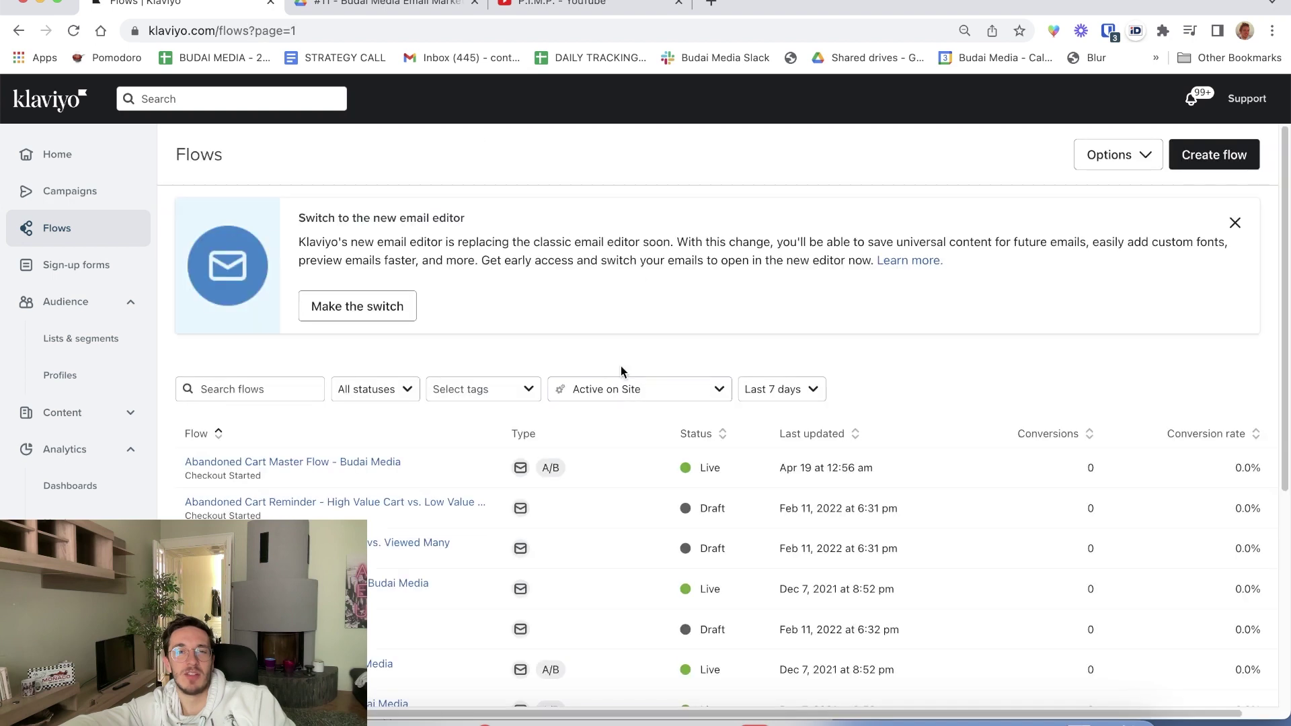
click(1205, 157)
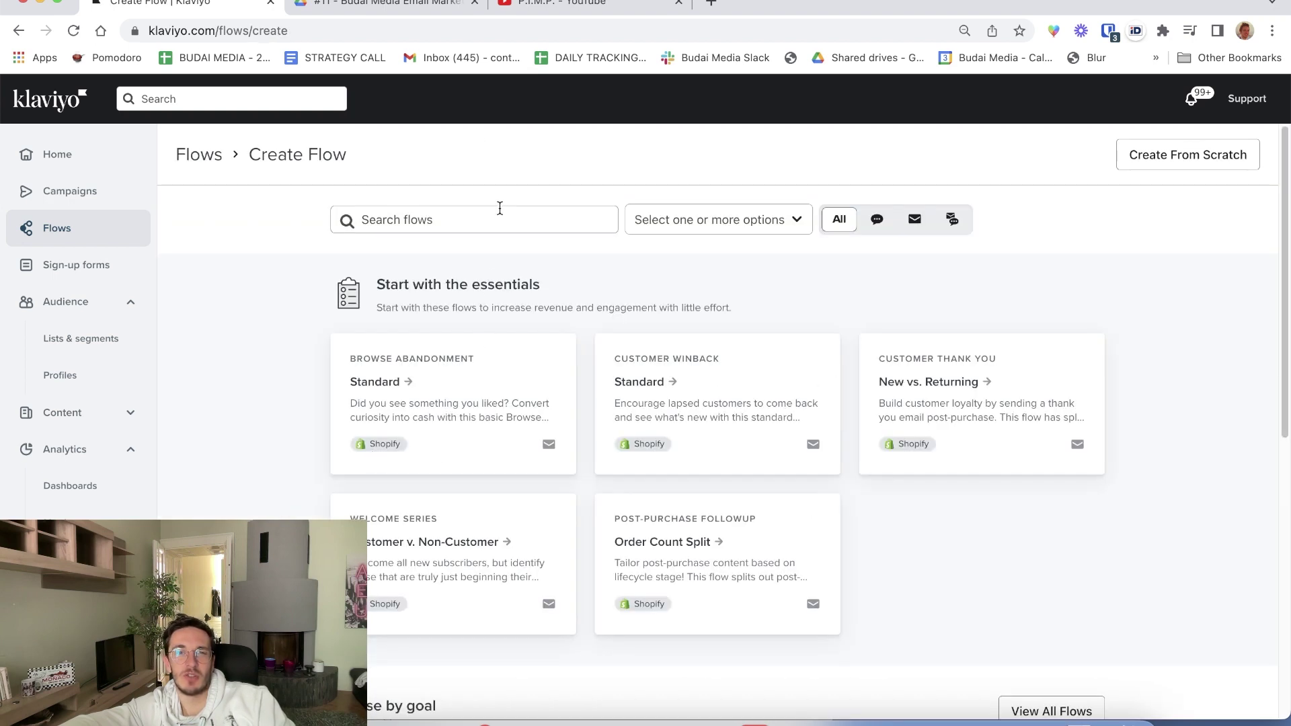
scroll(614, 516, down, 9)
scroll(482, 340, up, 9)
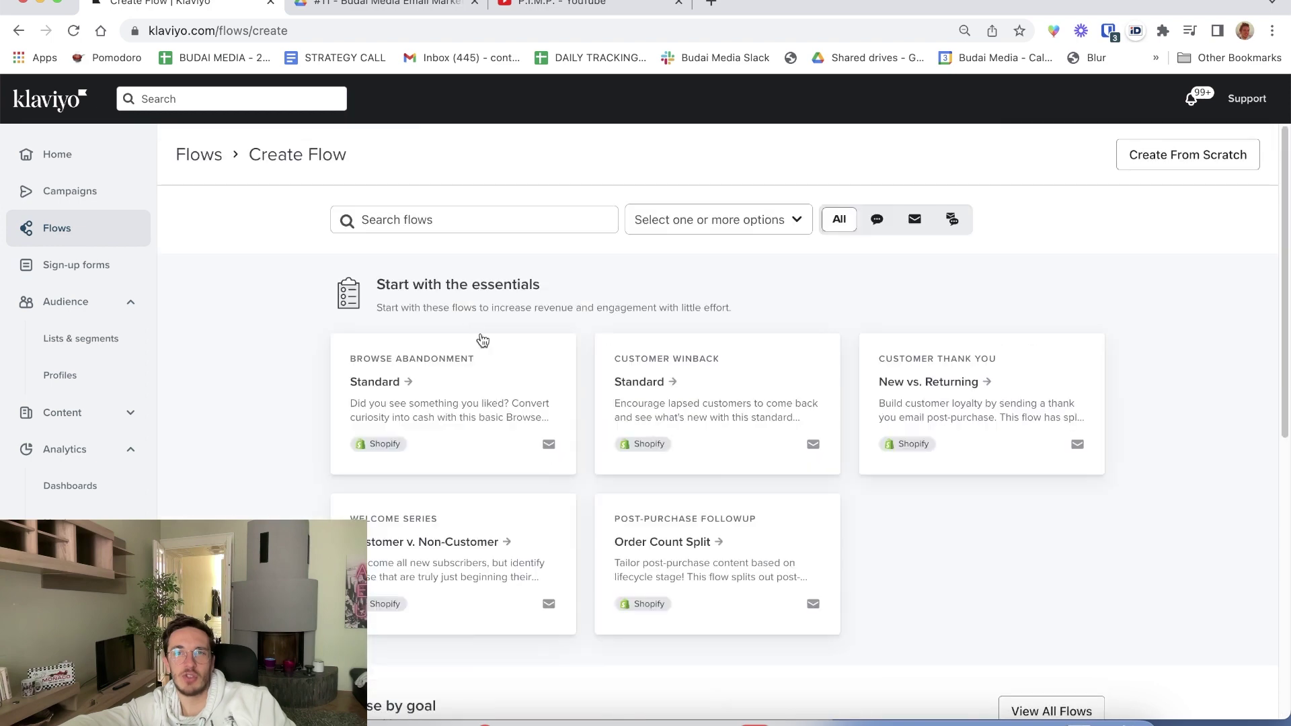
click(430, 220)
text(vip)
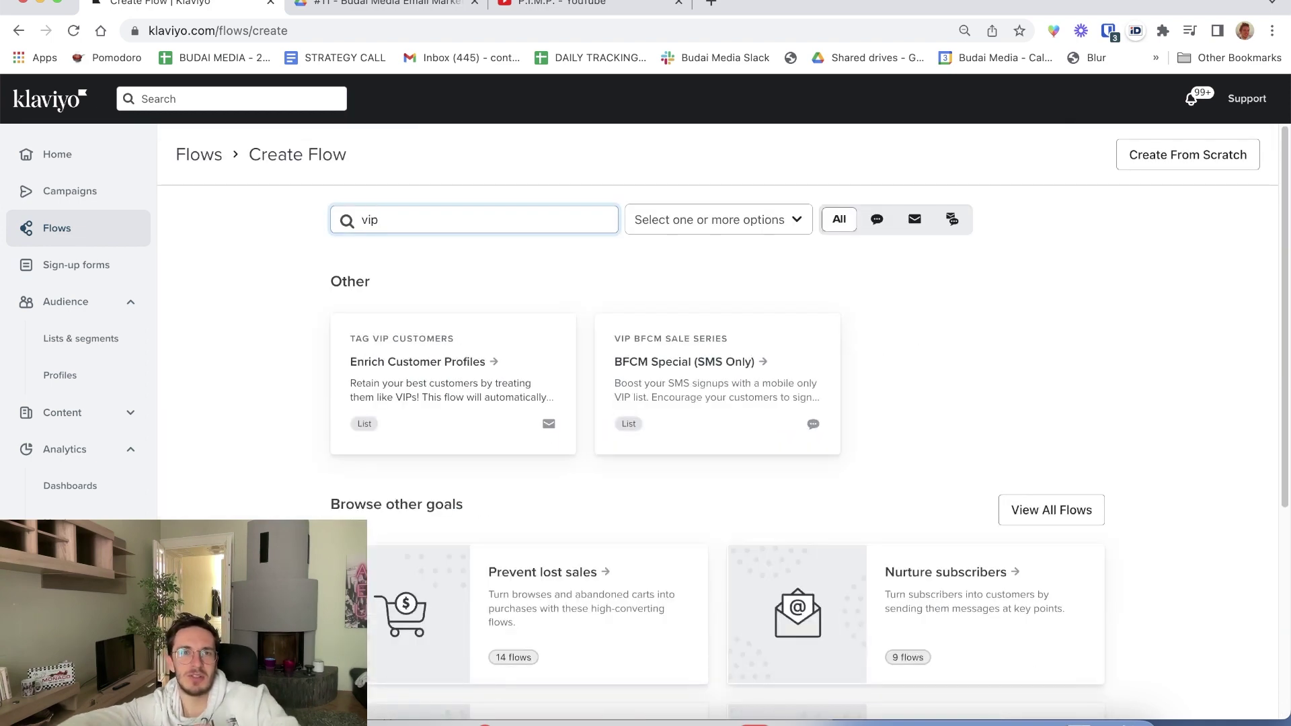
scroll(859, 566, down, 5)
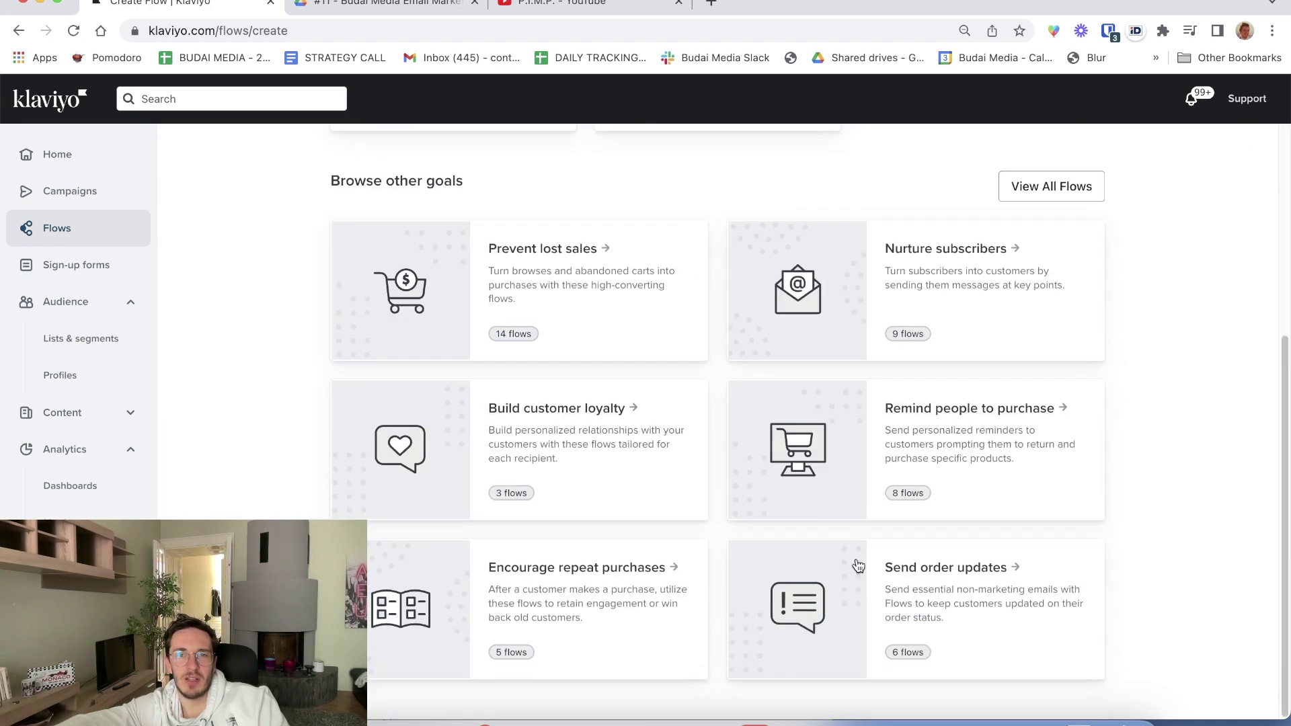
- Create a new flow from scratch named "VIP Flow - Test"
scroll(855, 571, up, 5)
click(1167, 152)
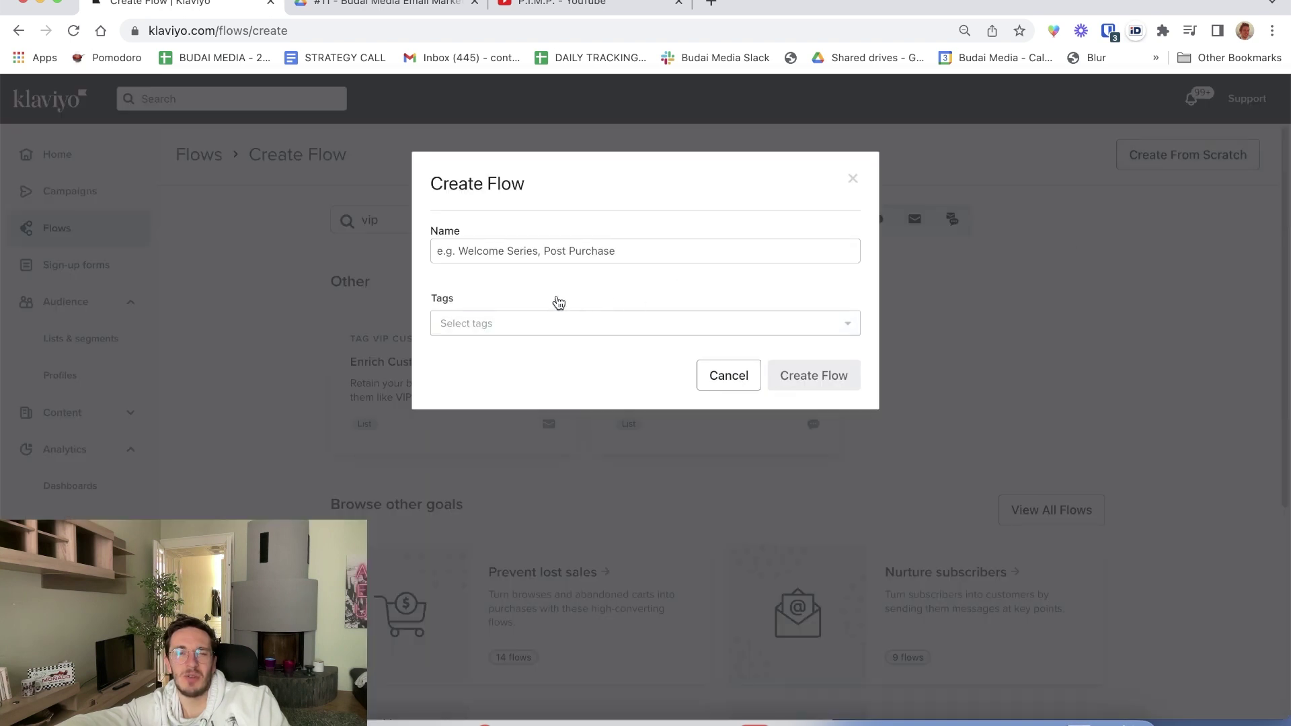
click(516, 251)
text(VIP )
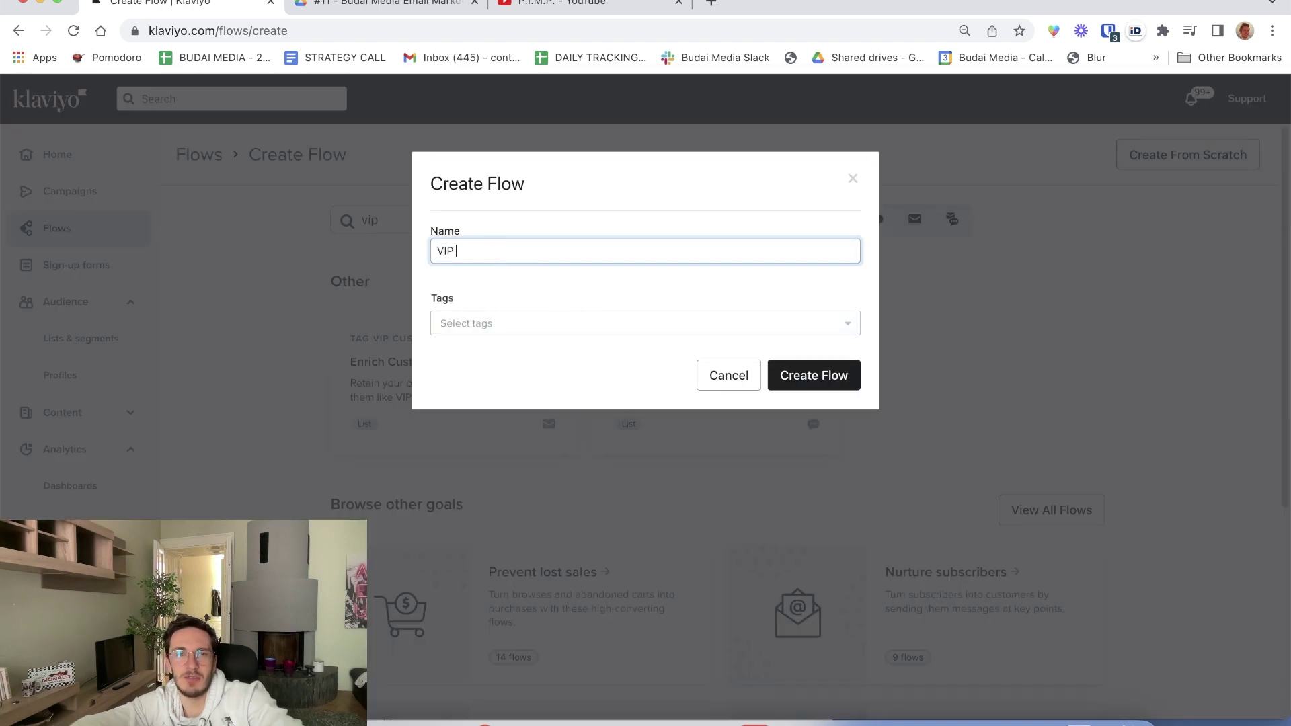
text(Flow - Test)
click(801, 390)
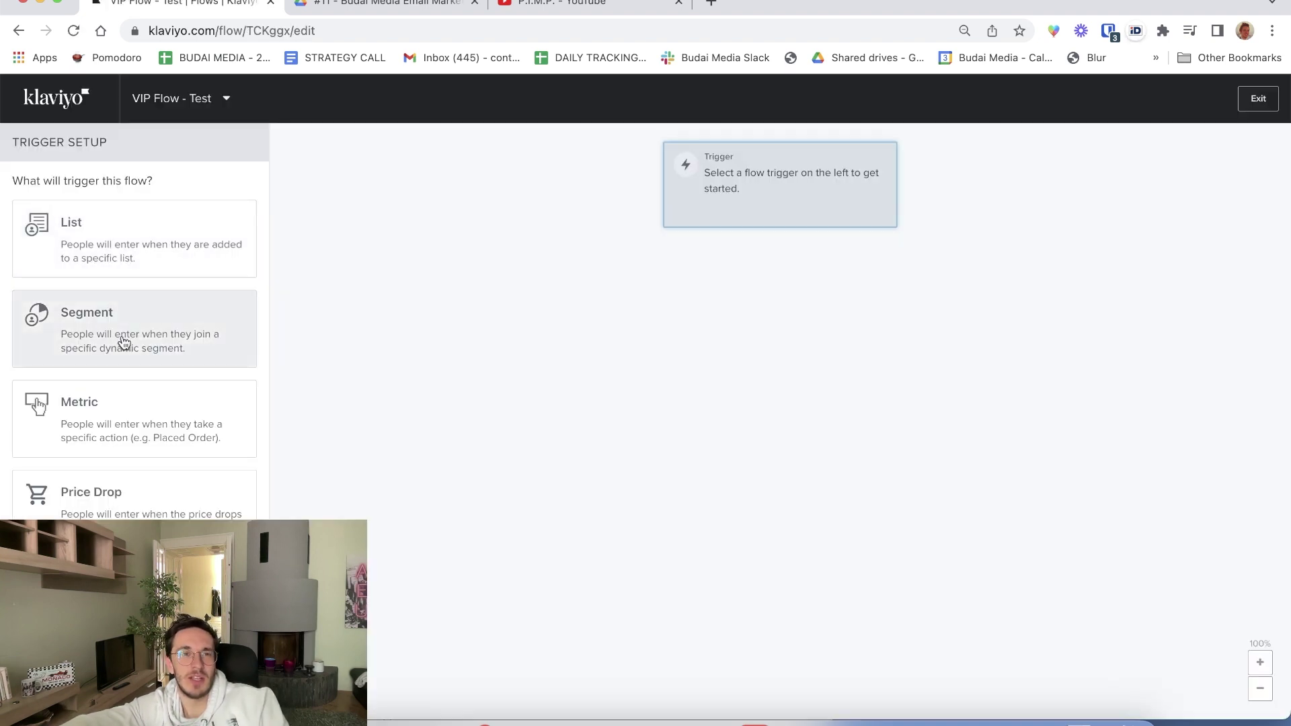
- Set the flow to trigger when someone joins the "VIP customers - Test" segment and complete the trigger setup without any flow filter
click(123, 341)
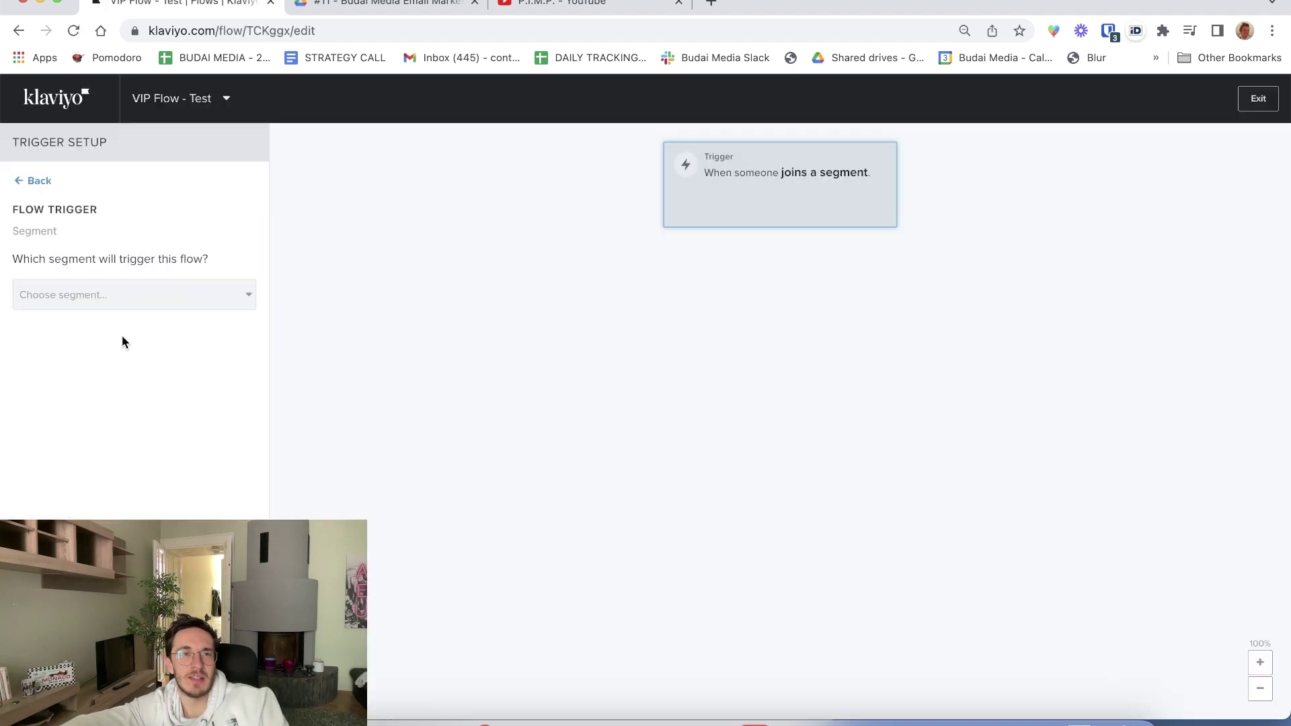
click(109, 299)
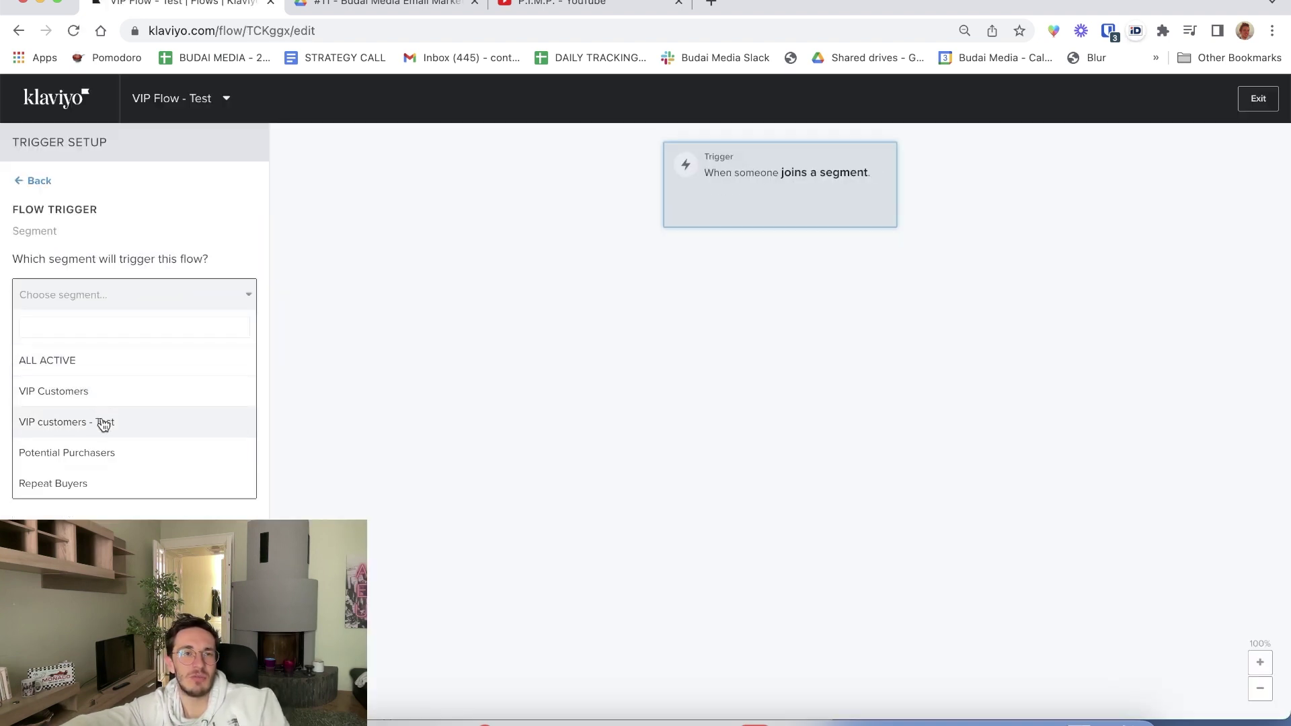
click(140, 432)
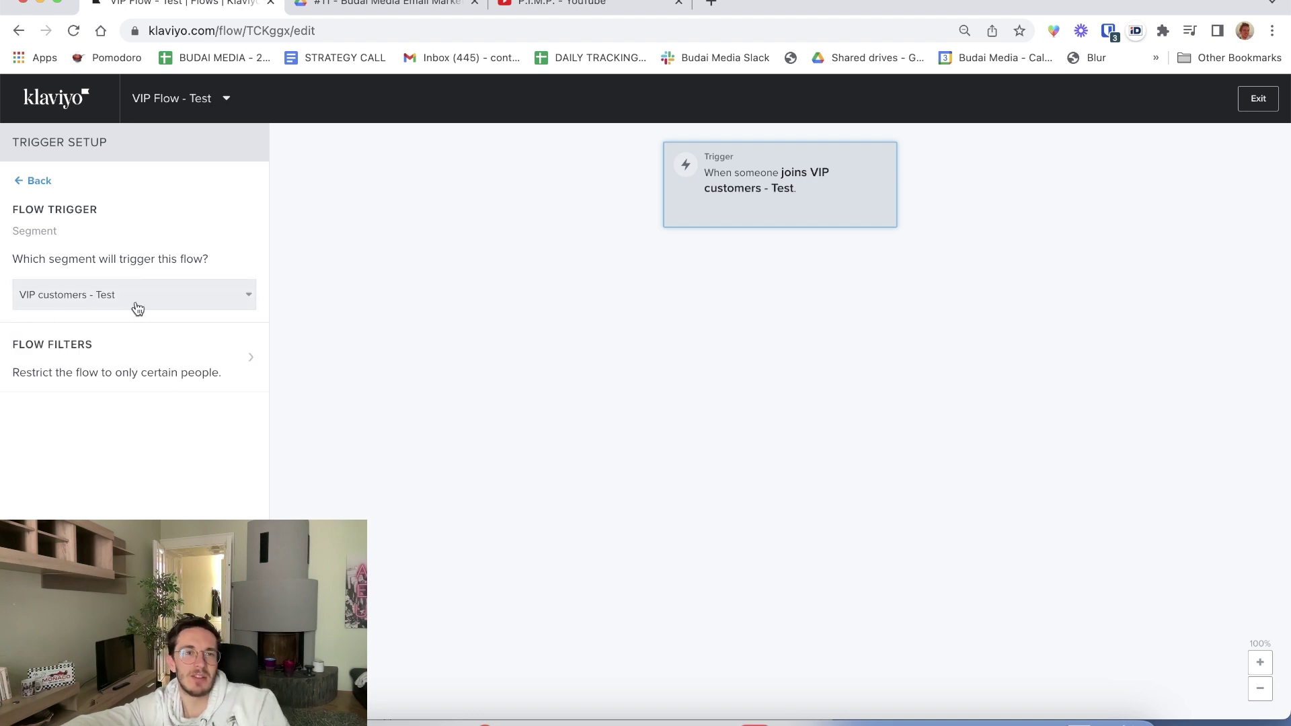
click(113, 372)
click(148, 265)
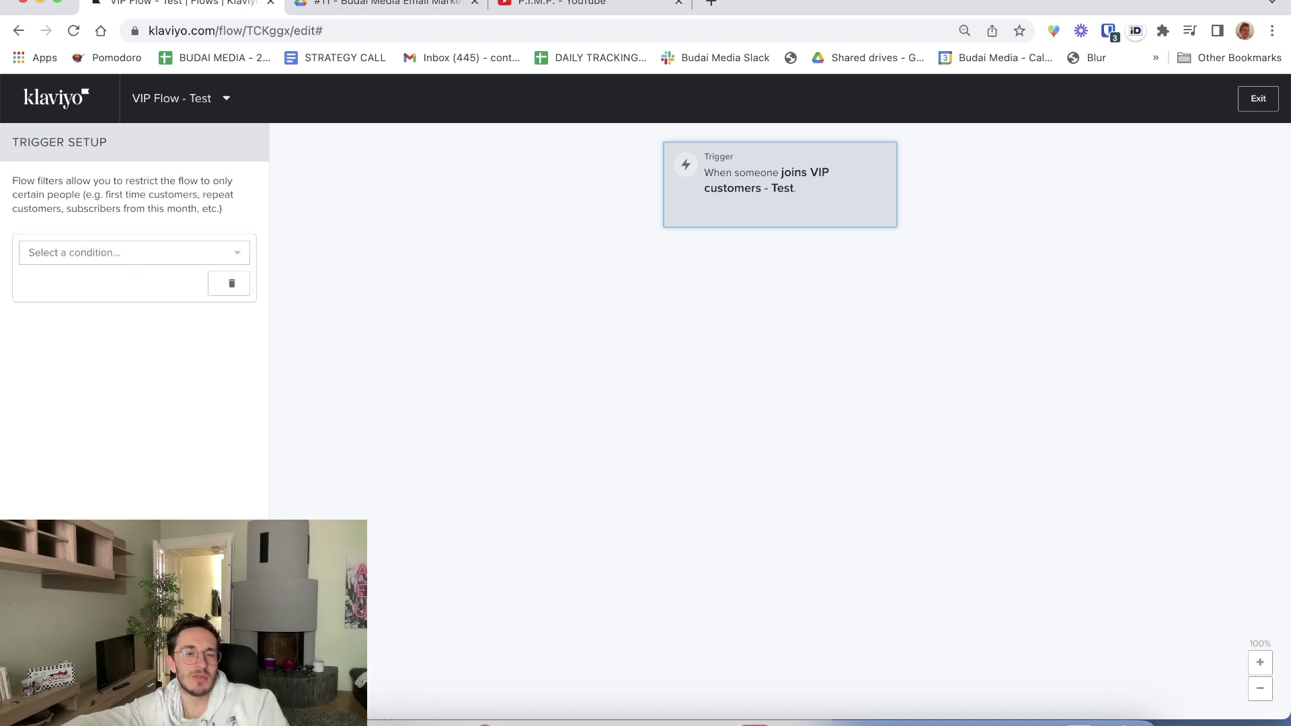
click(130, 308)
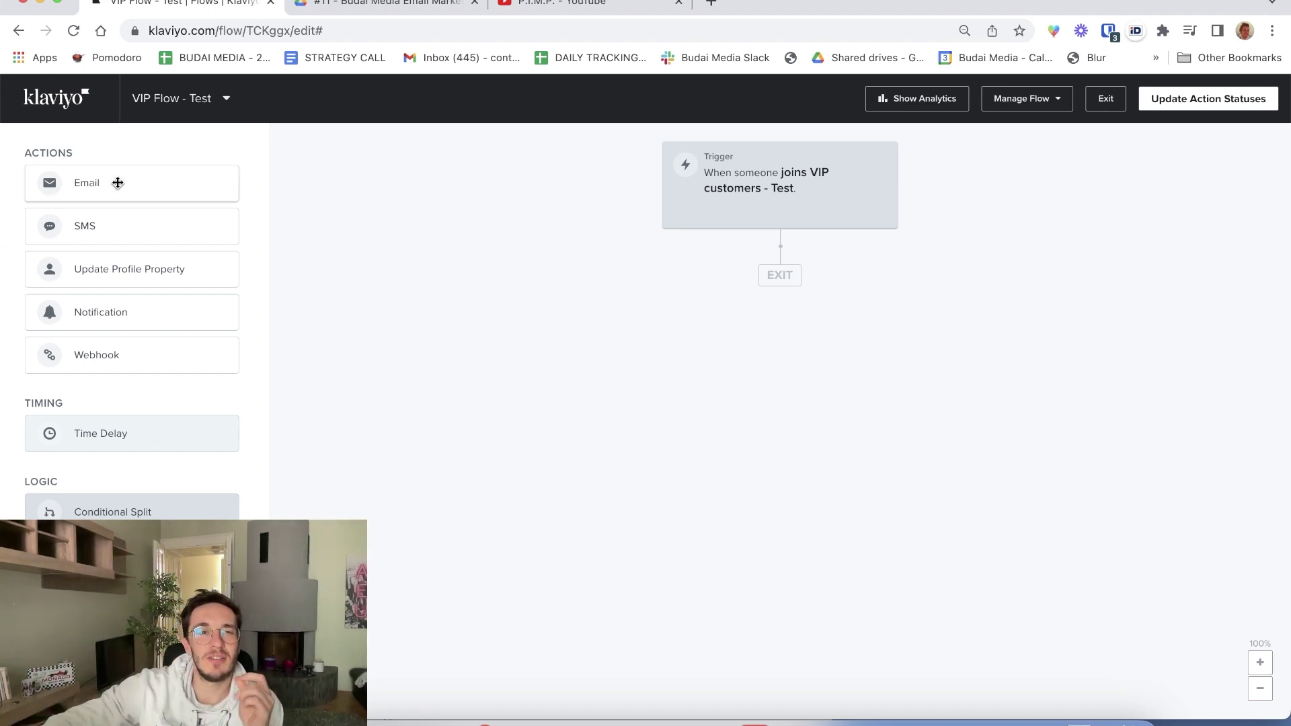
- Add an email directly after the trigger and check the email schedule in the VIP flow document
drag(115, 182, 753, 251)
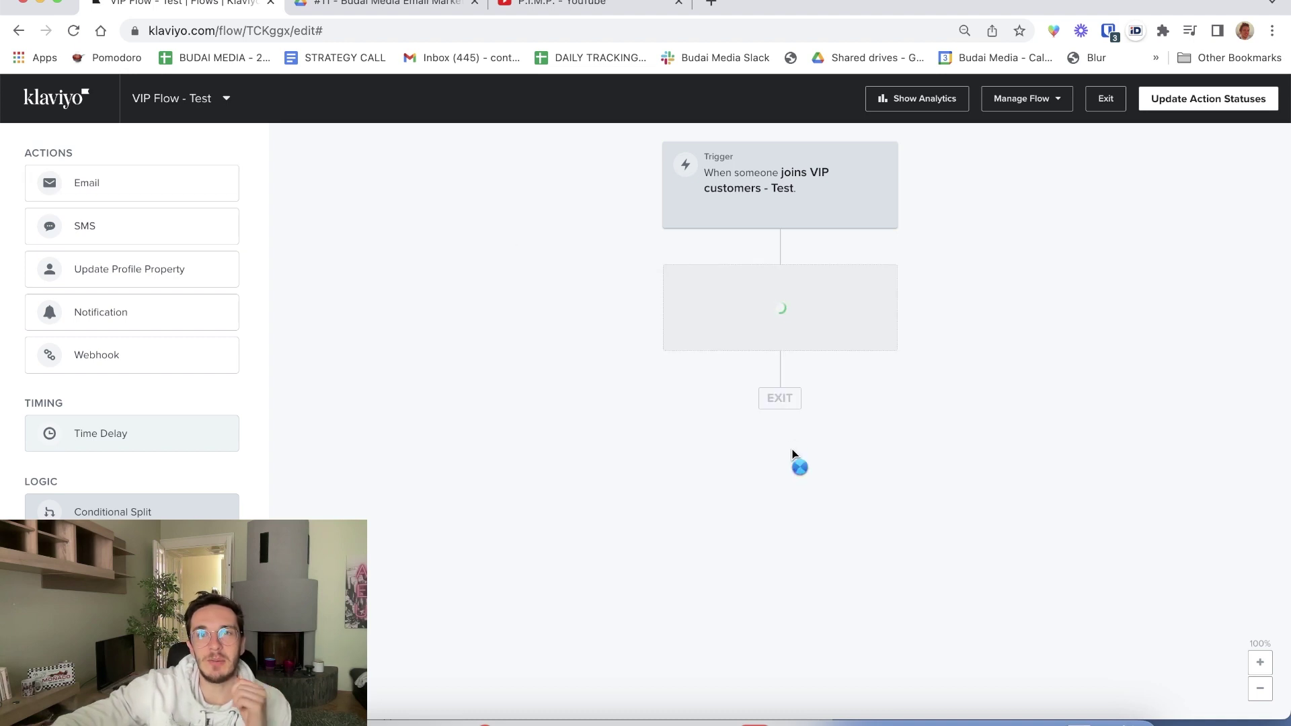
key(ctrl+Tab)
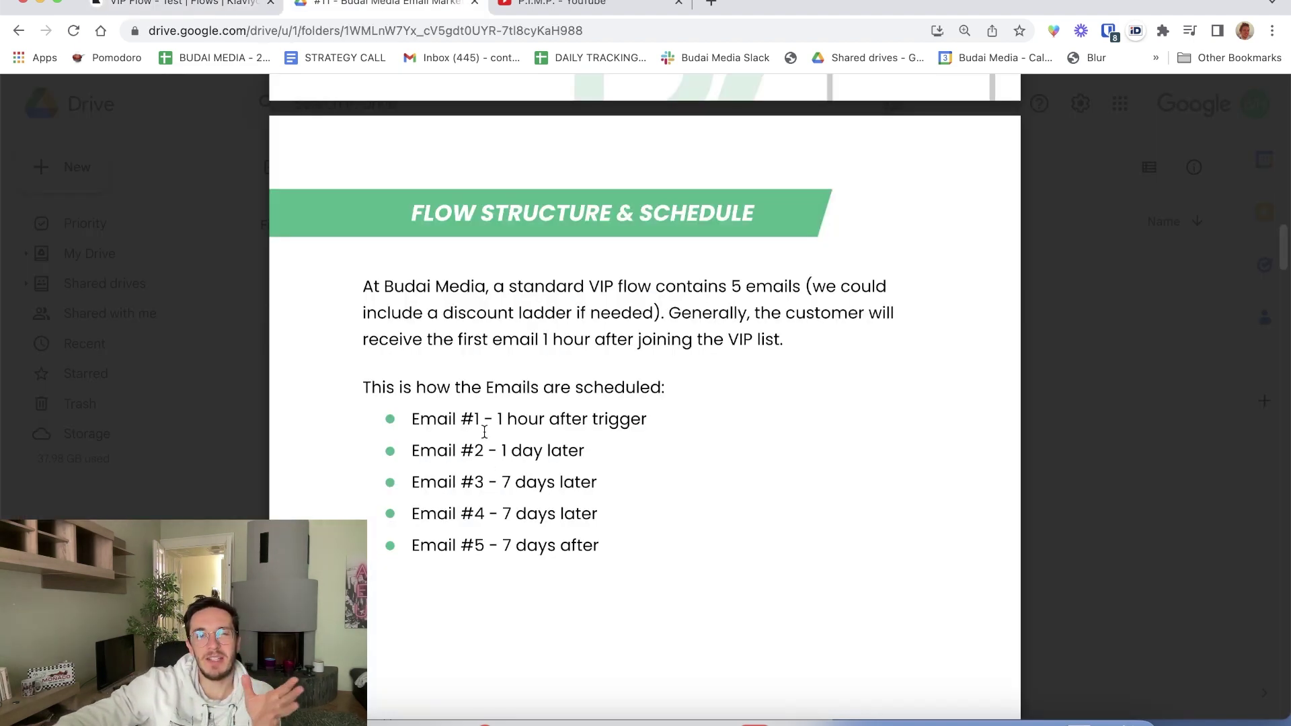
click(202, 6)
- Insert a time delay of 30 minutes between the trigger and the first email
drag(127, 442, 748, 263)
mouse_move(35, 214)
mouse_down()
mouse_move(2, 220)
mouse_move(32, 231)
mouse_up()
text(110)
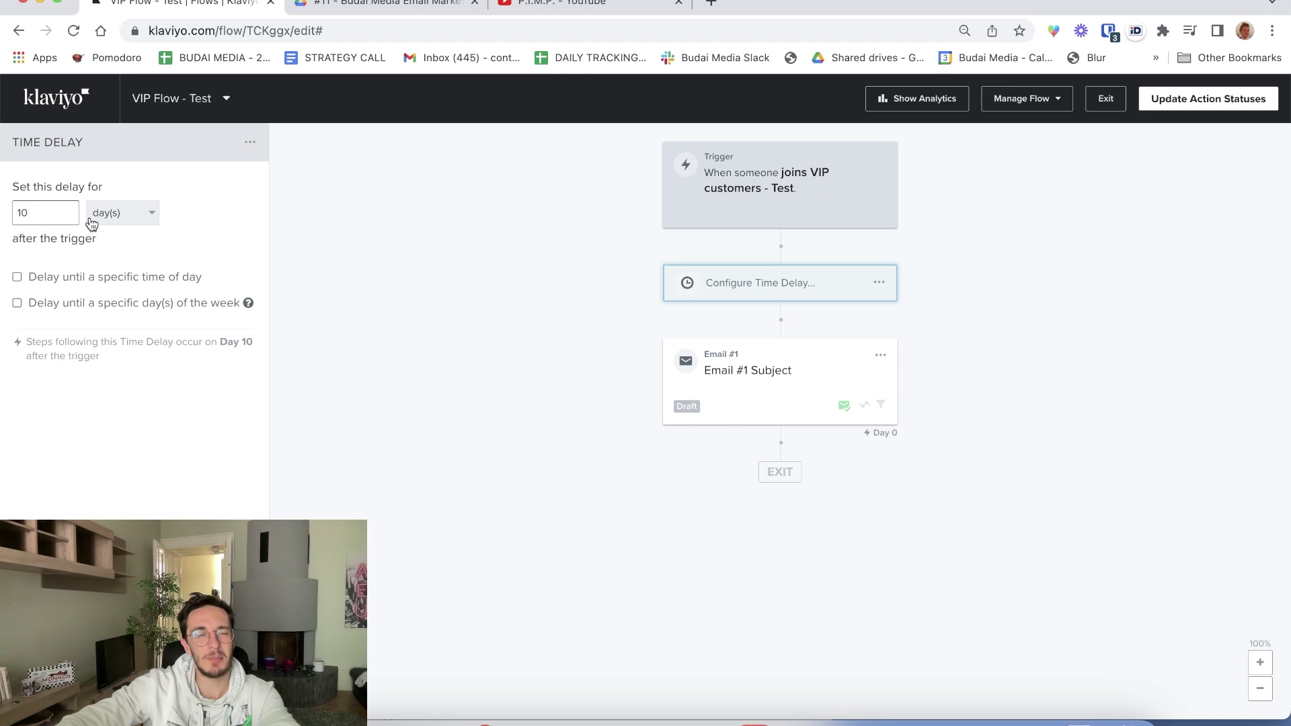
drag(66, 208, 8, 232)
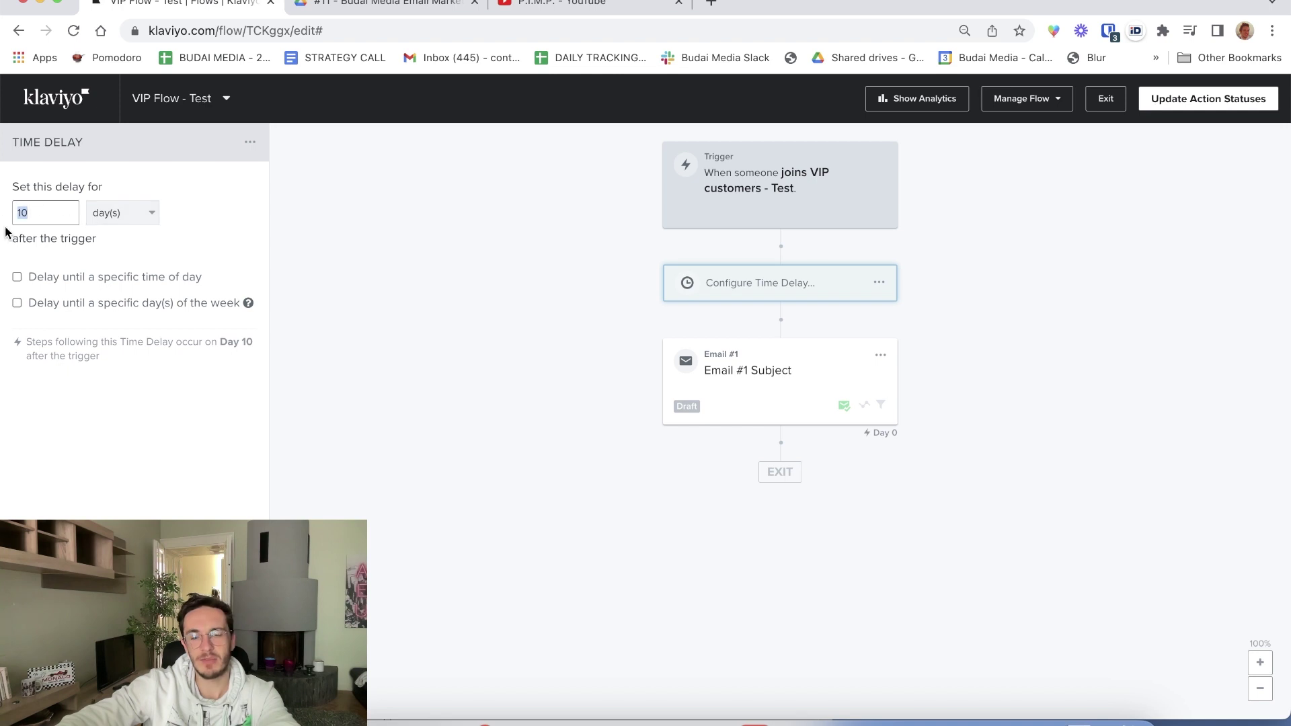
text(30)
click(98, 217)
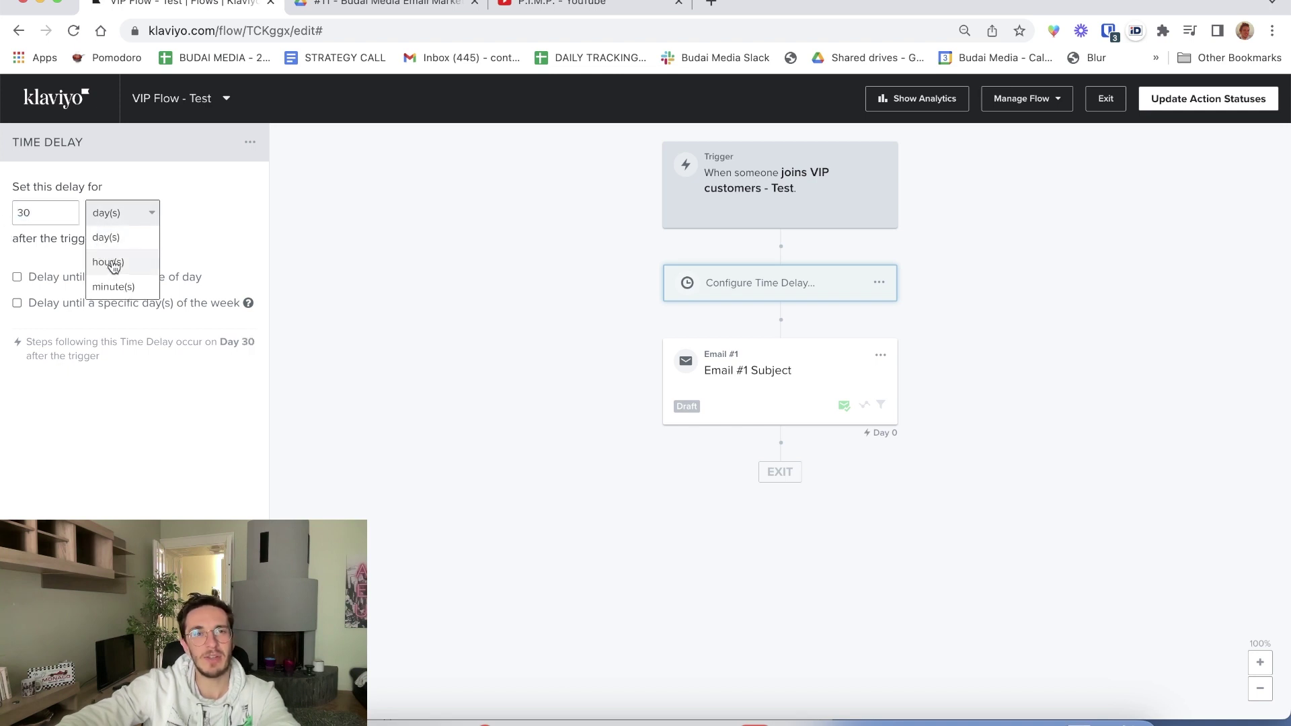
click(110, 284)
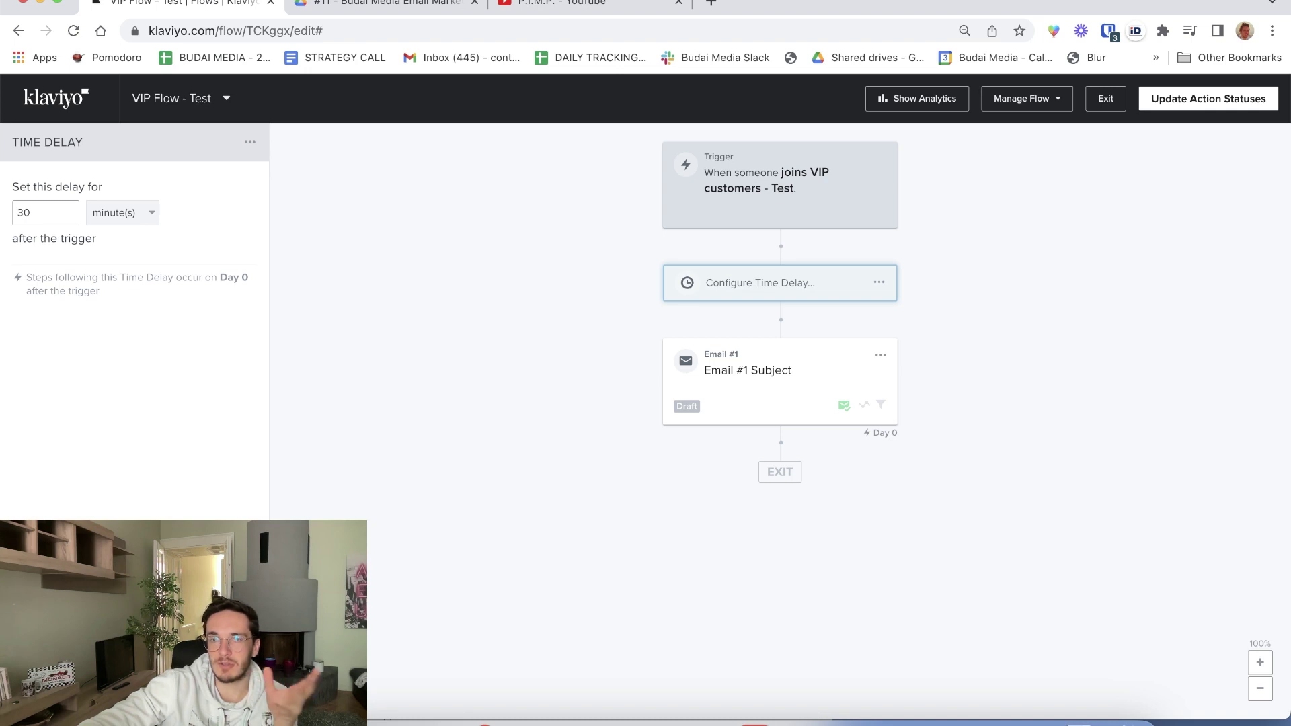
click(481, 466)
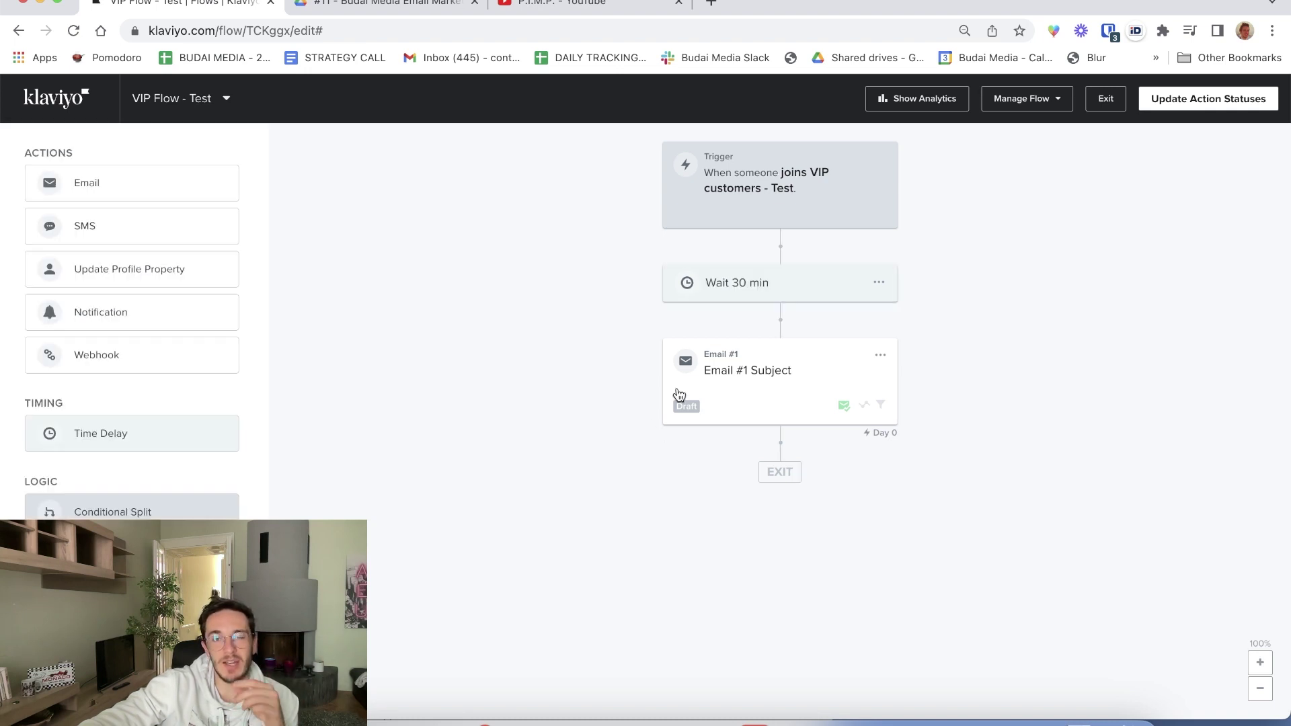
- Check the schedule document, then add a 1-day time delay after Email #1 and a second email below it
click(389, 2)
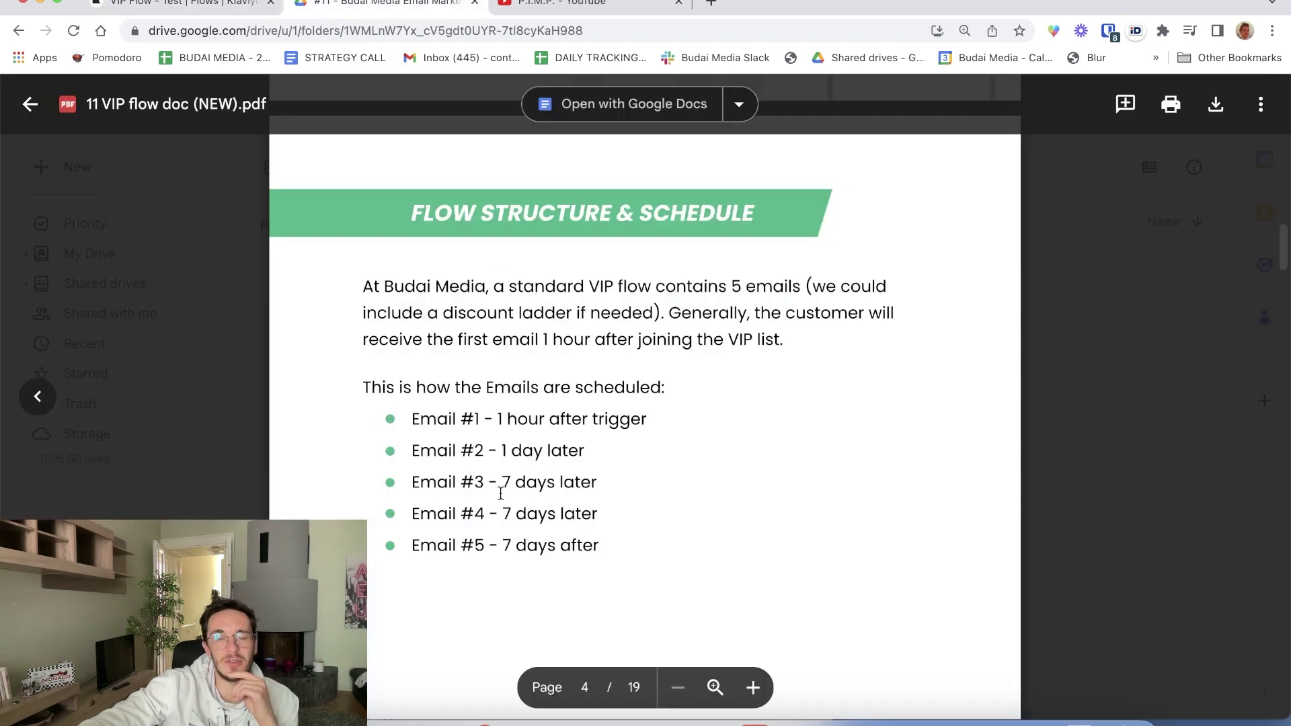
click(170, 4)
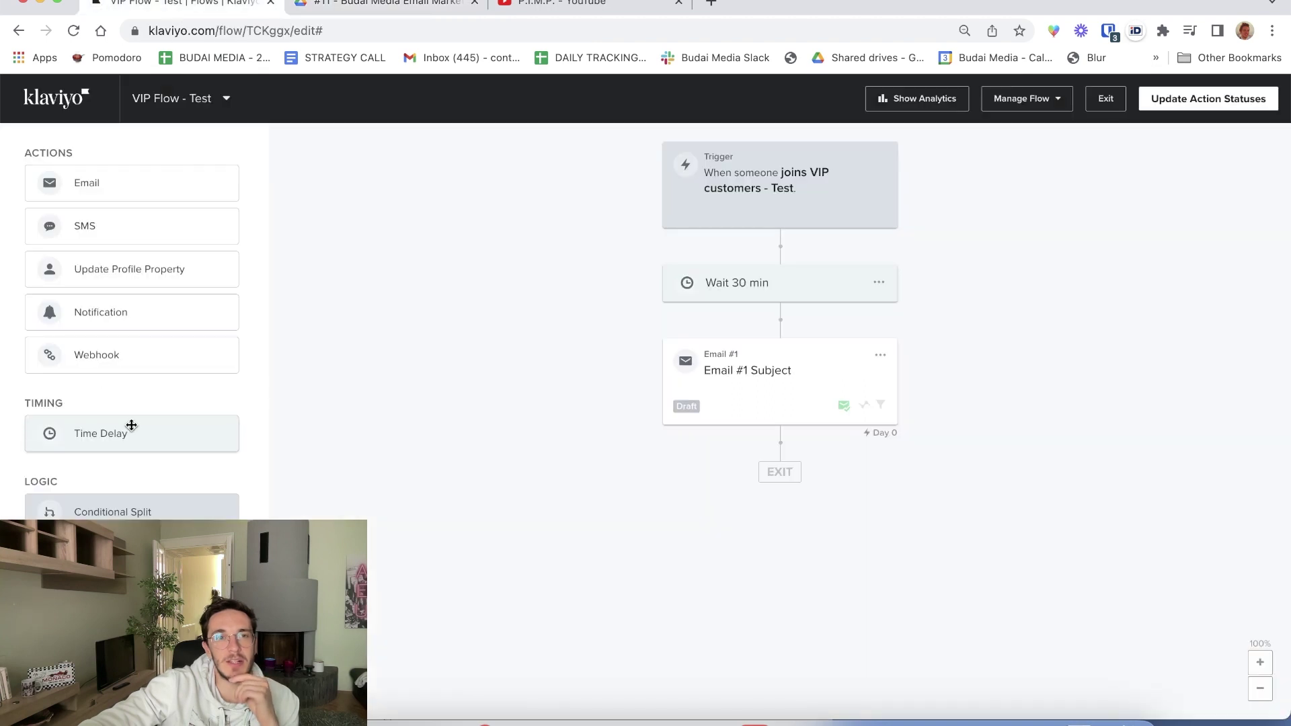
drag(130, 426, 659, 446)
double_click(34, 213)
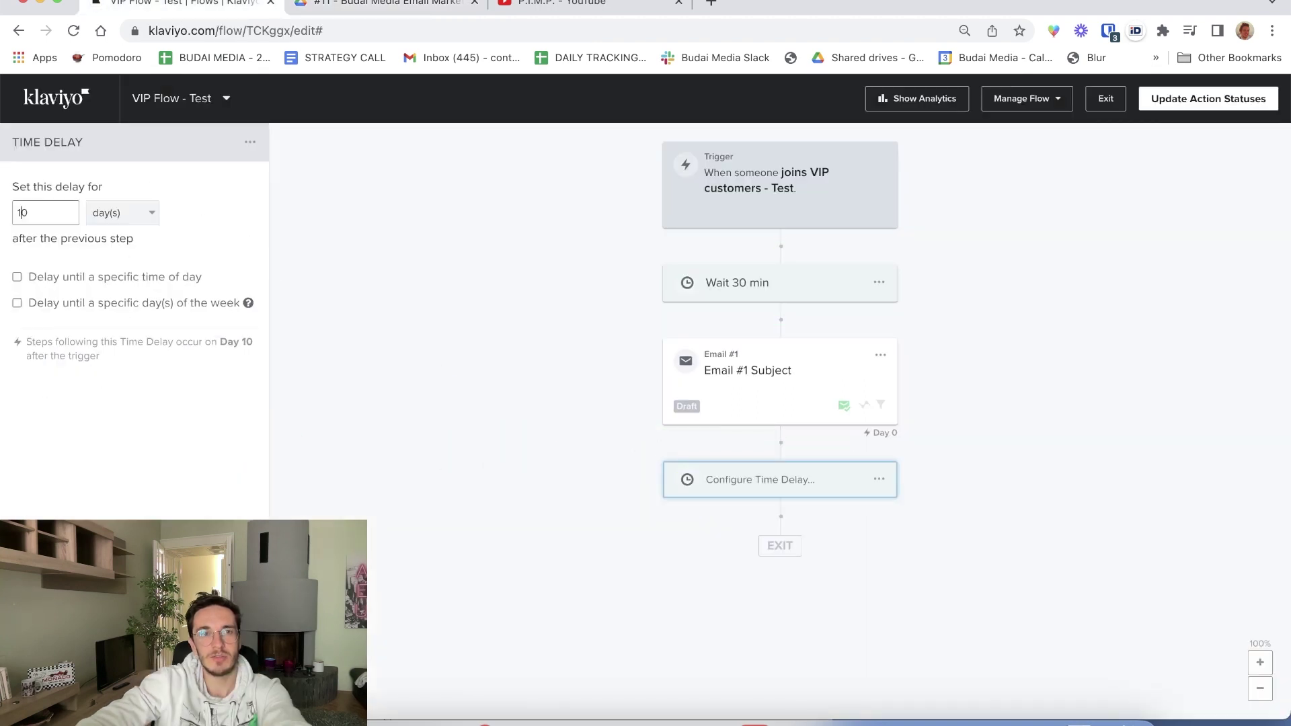
text(10)
drag(86, 182, 772, 562)
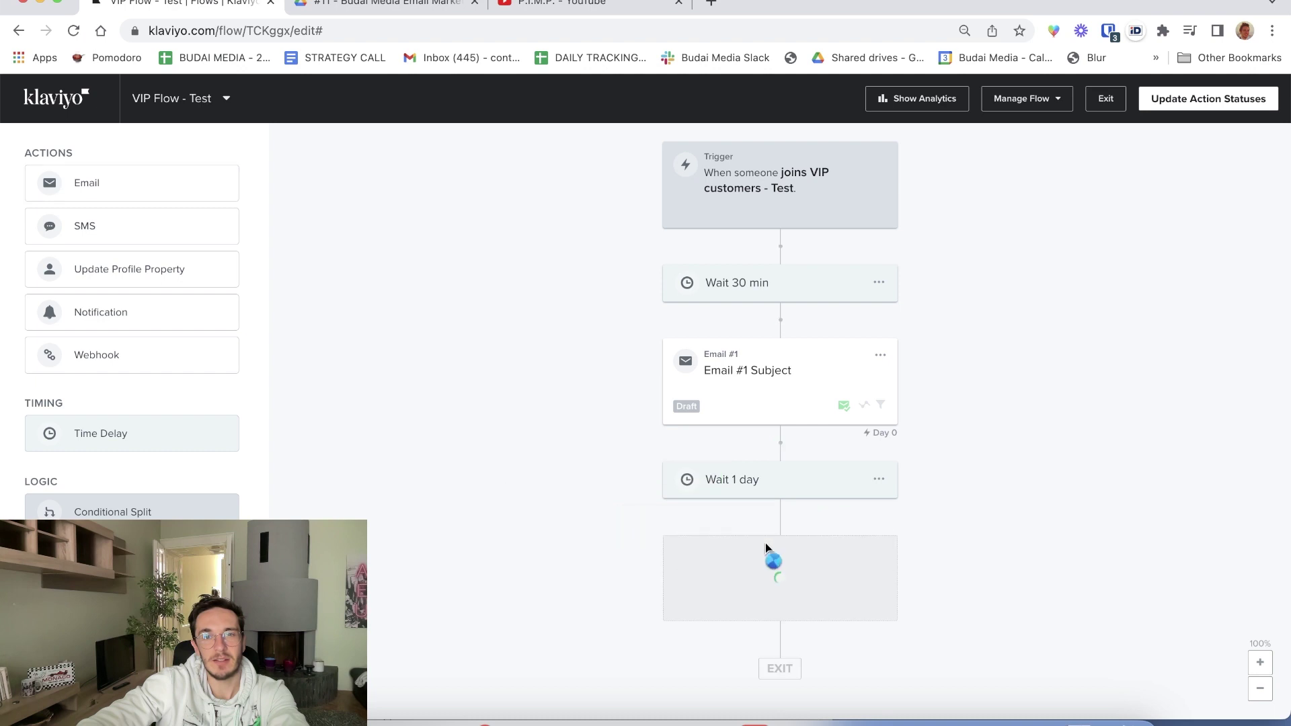
- Consult the schedule again and add a 7-day time delay after Email #2, followed by a third email
click(390, 2)
click(211, 5)
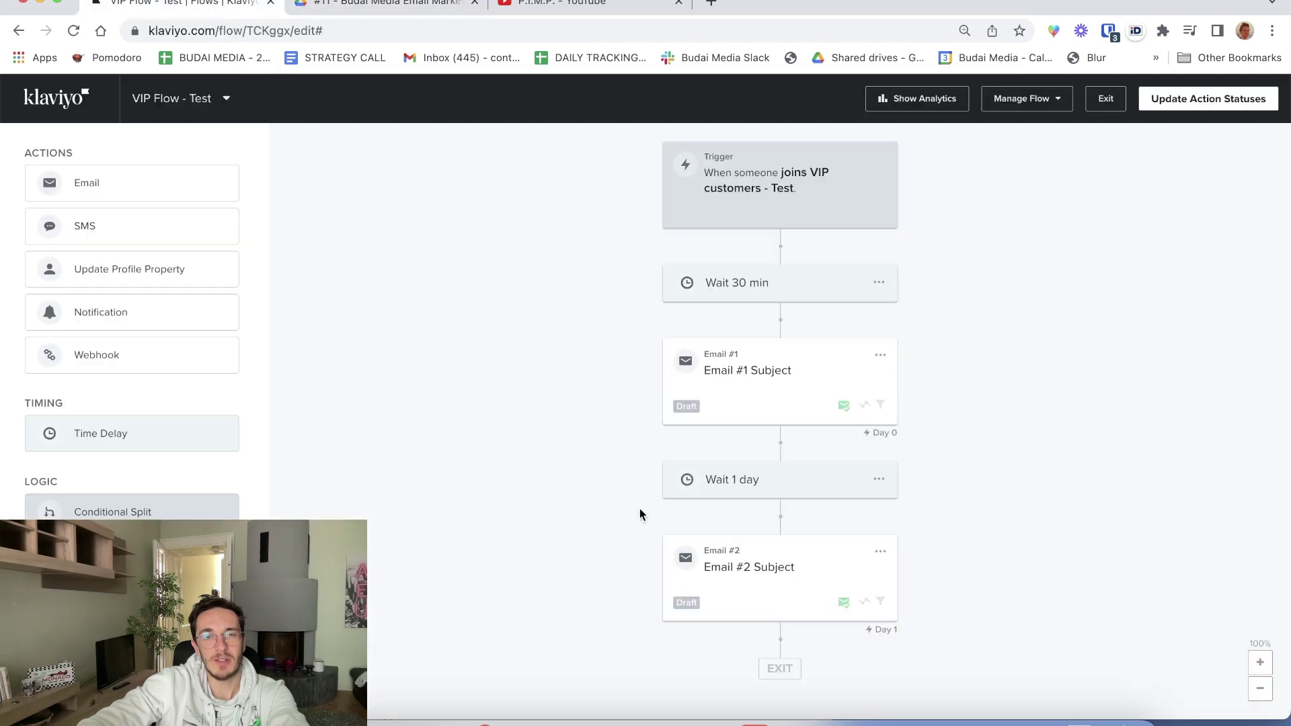
drag(130, 441, 740, 571)
double_click(45, 212)
text(7)
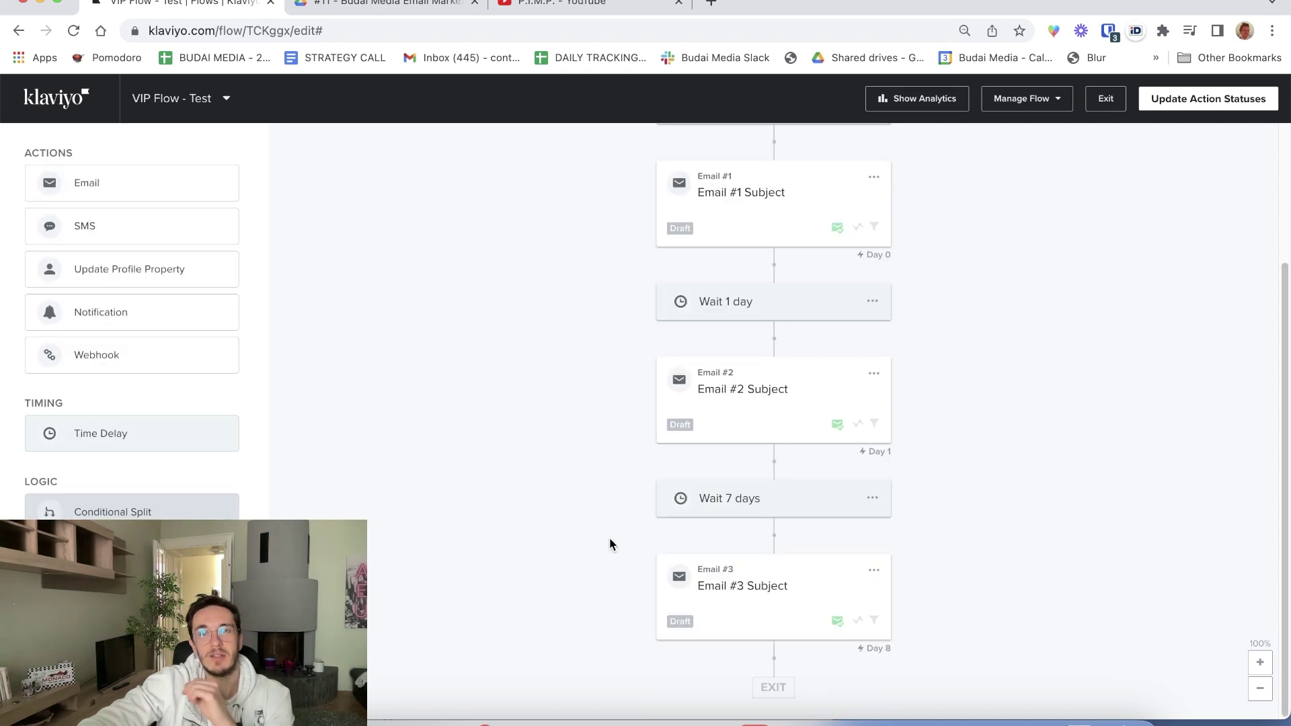
click(608, 542)
- Switch to the VIP flow document and examine the scheduled timing of Emails #4 and #5
click(386, 5)
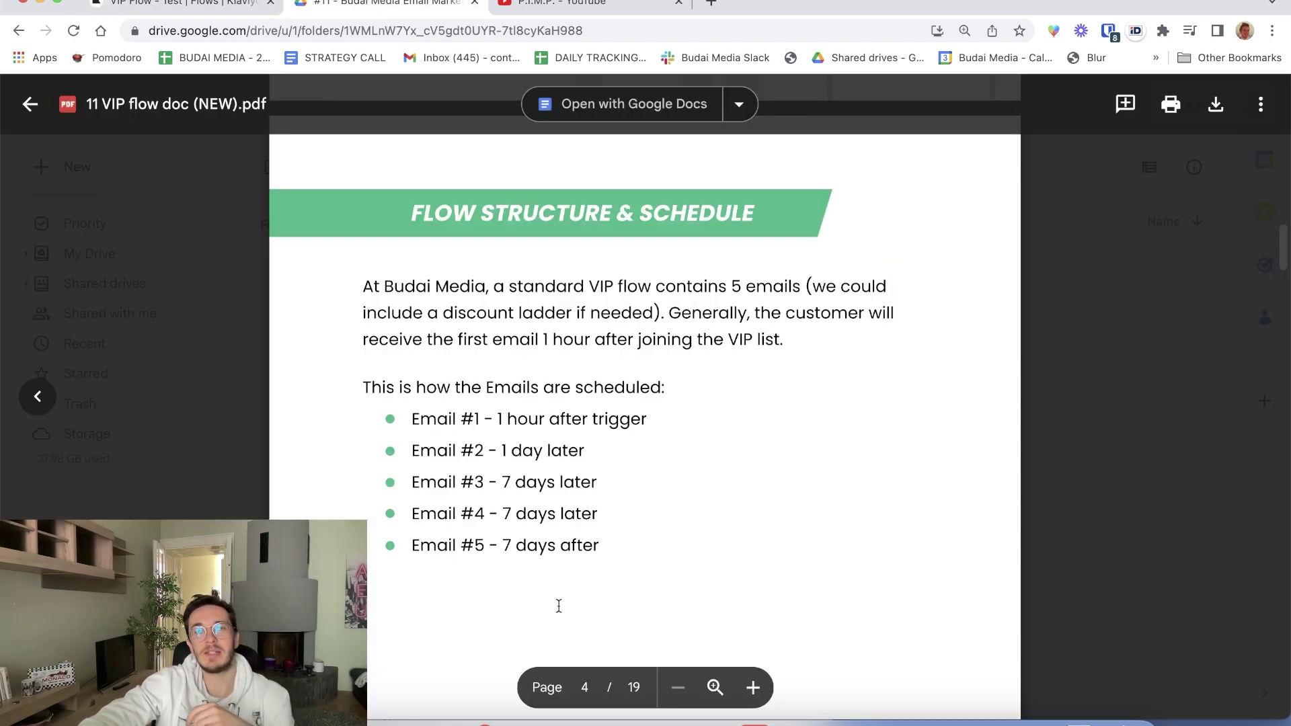
drag(537, 506, 557, 557)
click(543, 506)
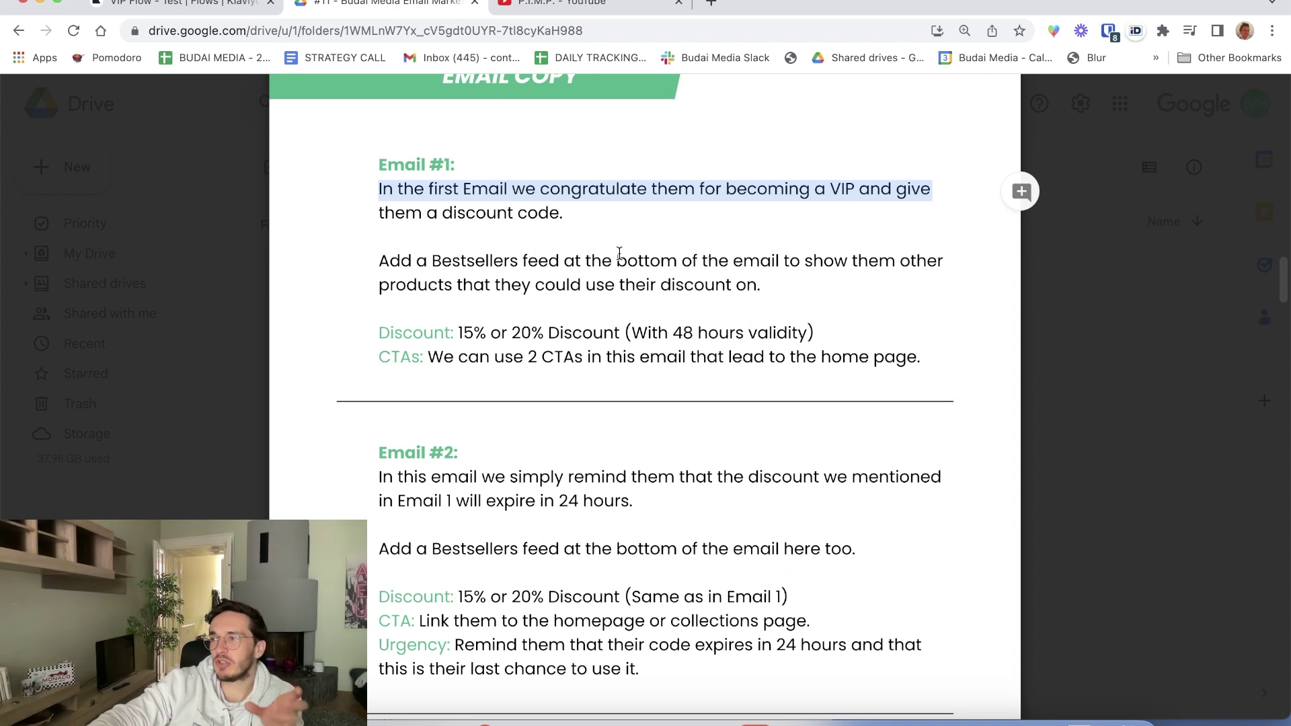
- Examine the Email #1 copy guidelines in the VIP flow document, covering the Bestsellers feed, discount validity and CTAs
drag(605, 255, 380, 262)
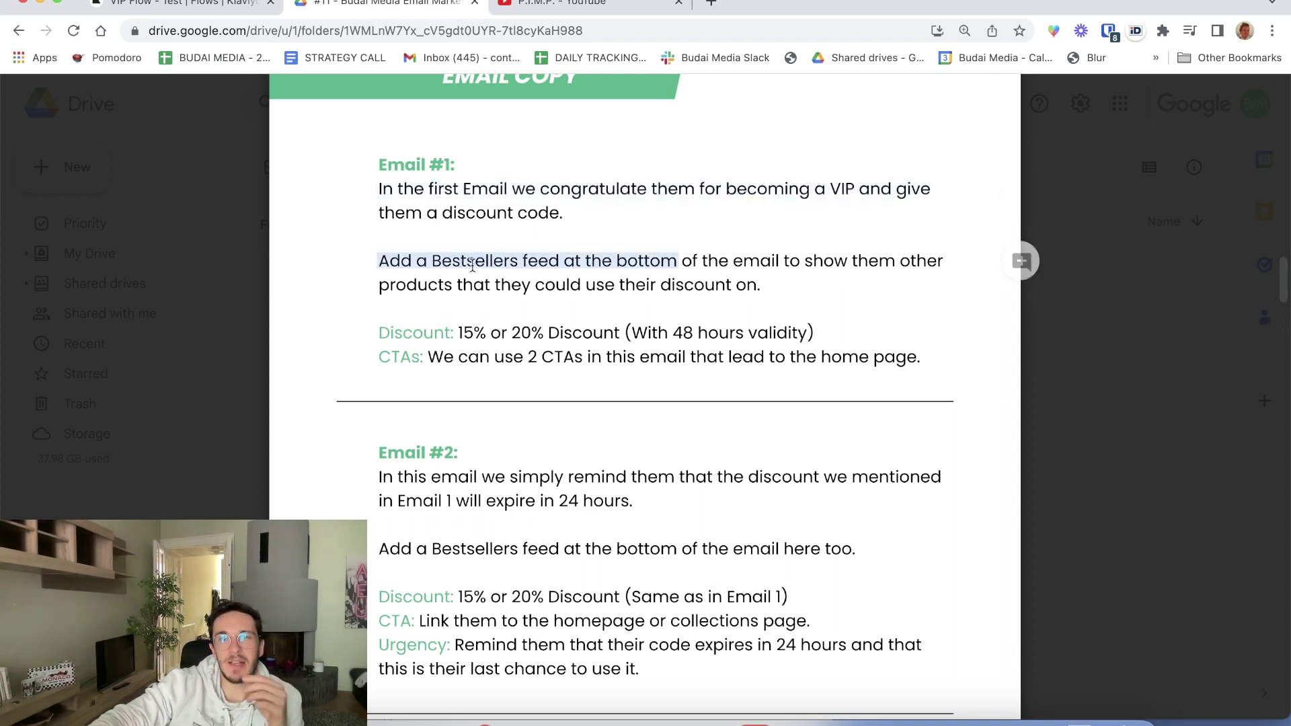
drag(635, 261, 830, 276)
click(557, 283)
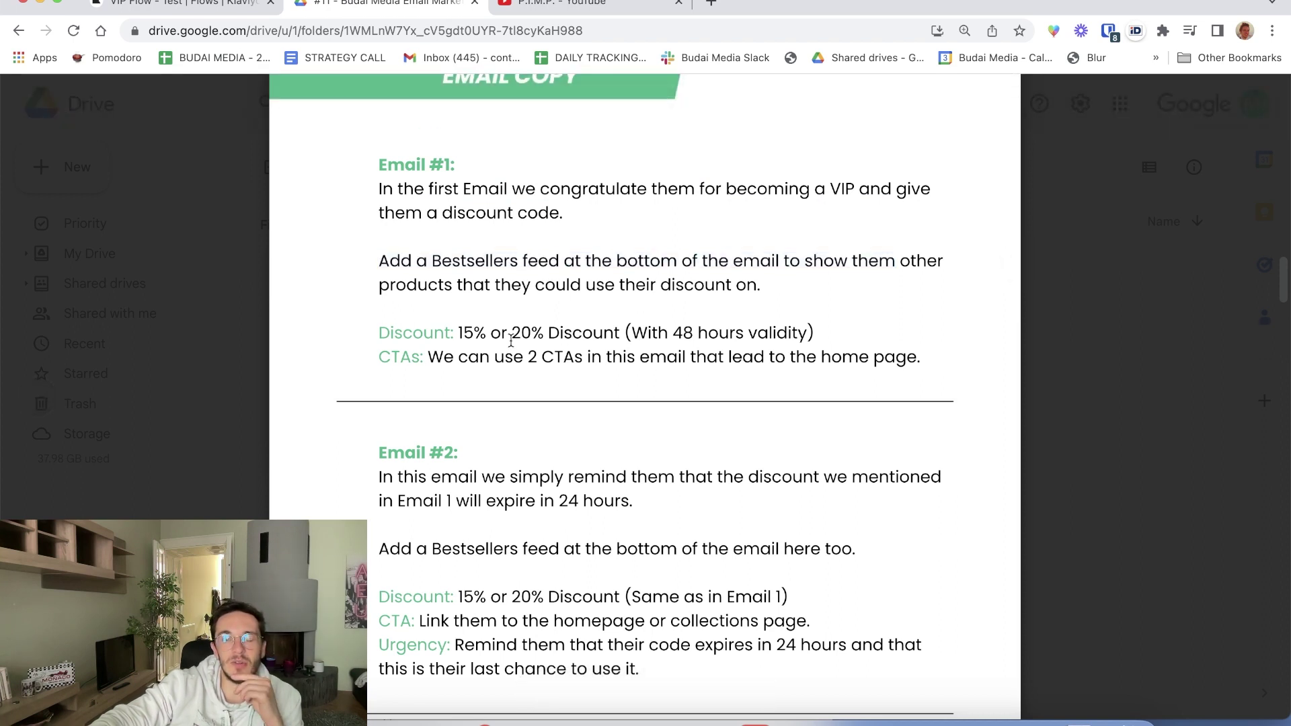
triple_click(549, 331)
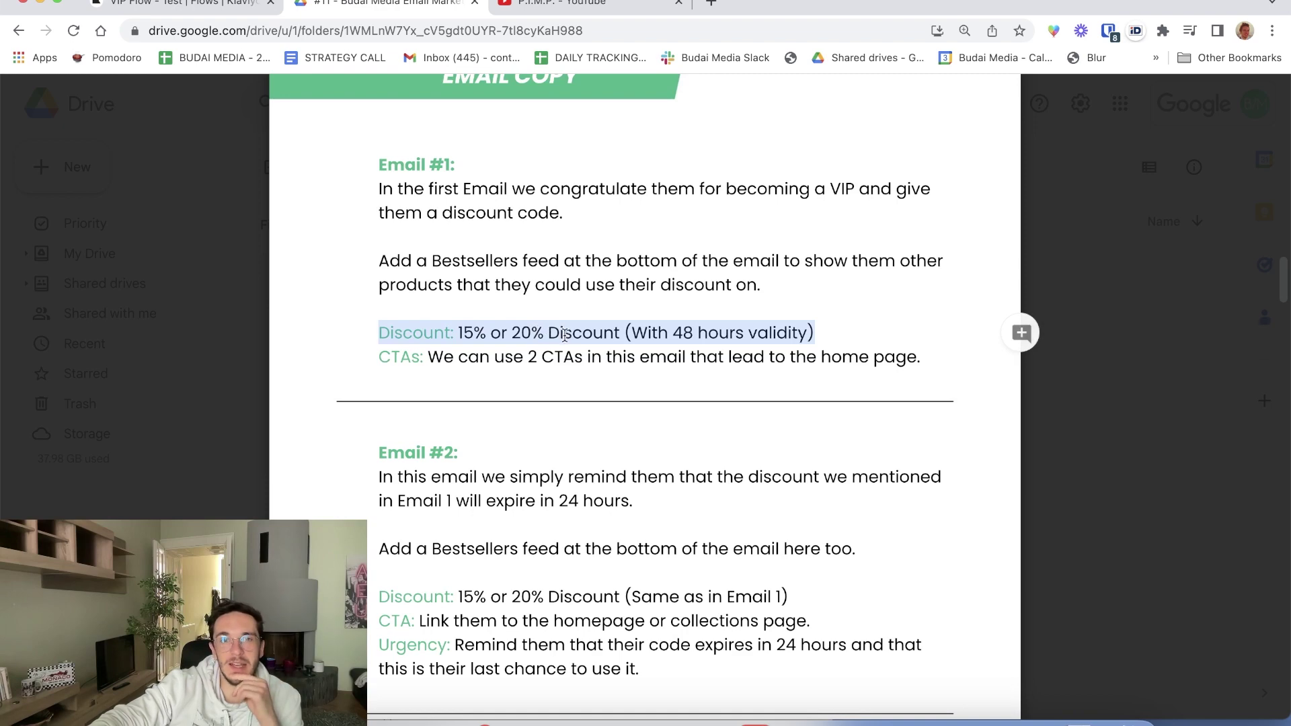
triple_click(511, 354)
click(524, 355)
triple_click(569, 354)
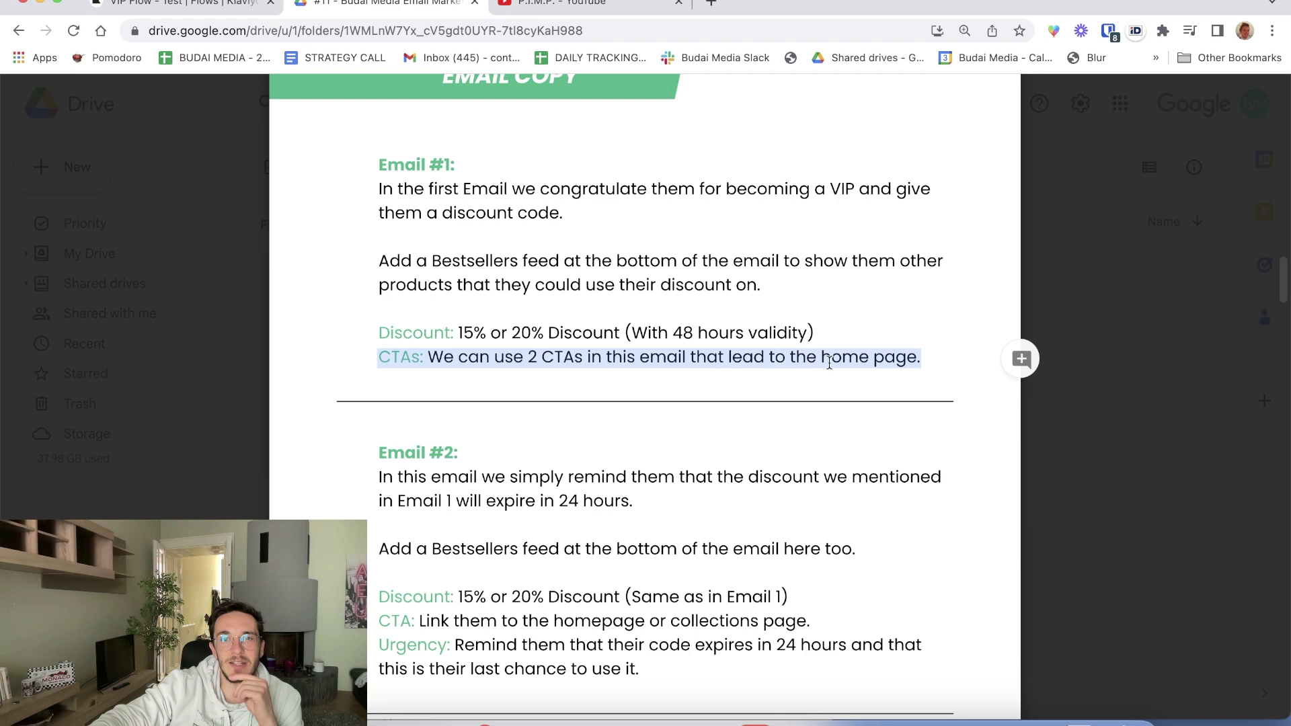
scroll(802, 413, down, 1)
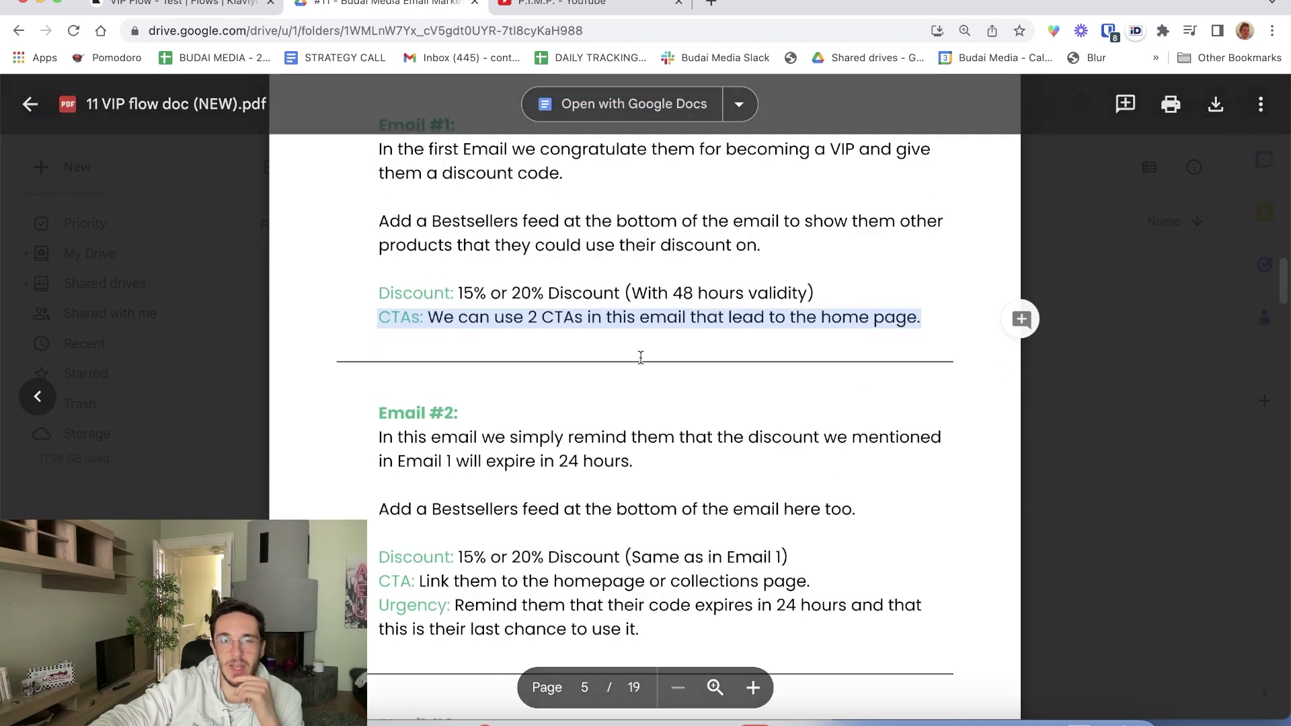
scroll(678, 417, up, 2)
click(657, 339)
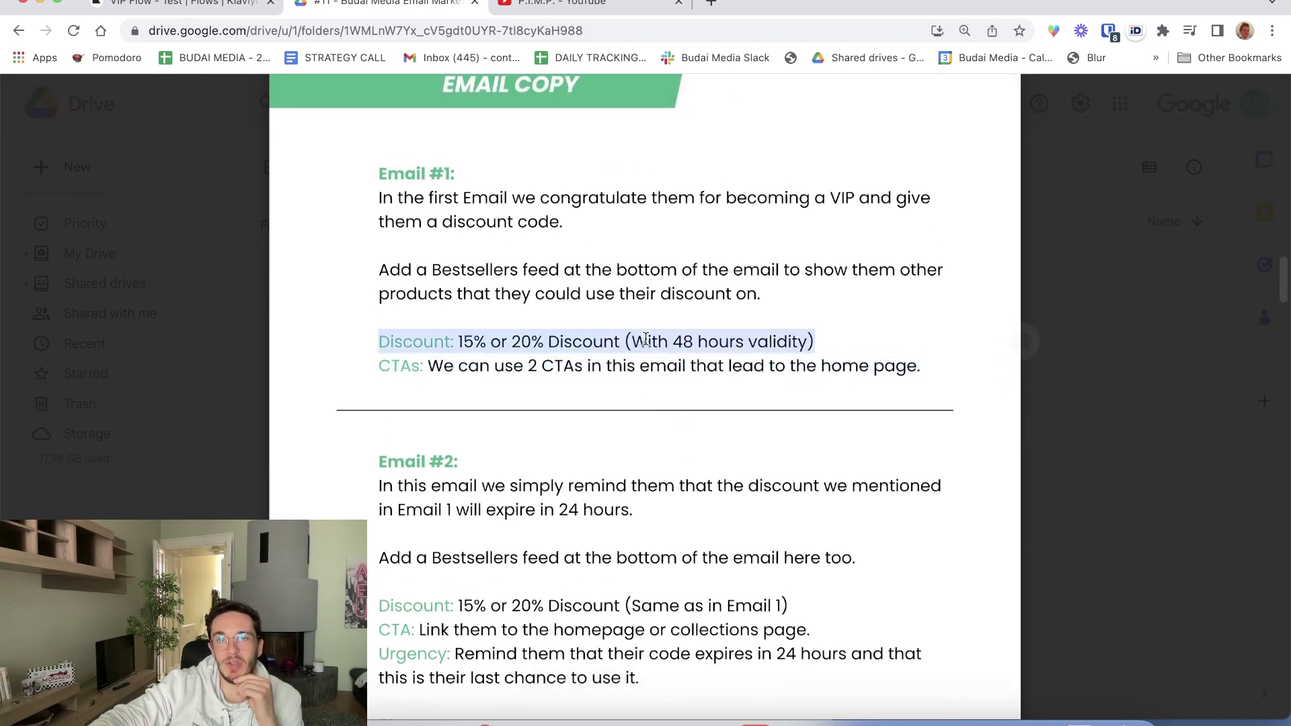
triple_click(639, 340)
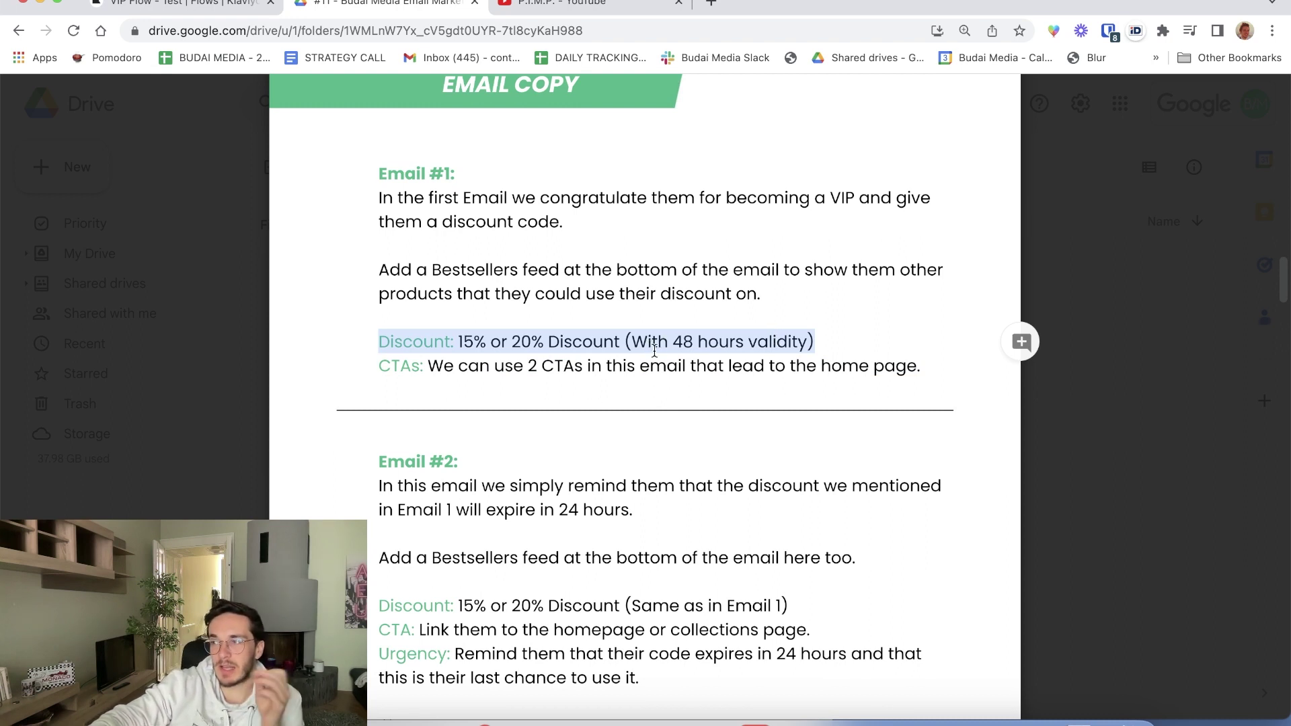
click(544, 336)
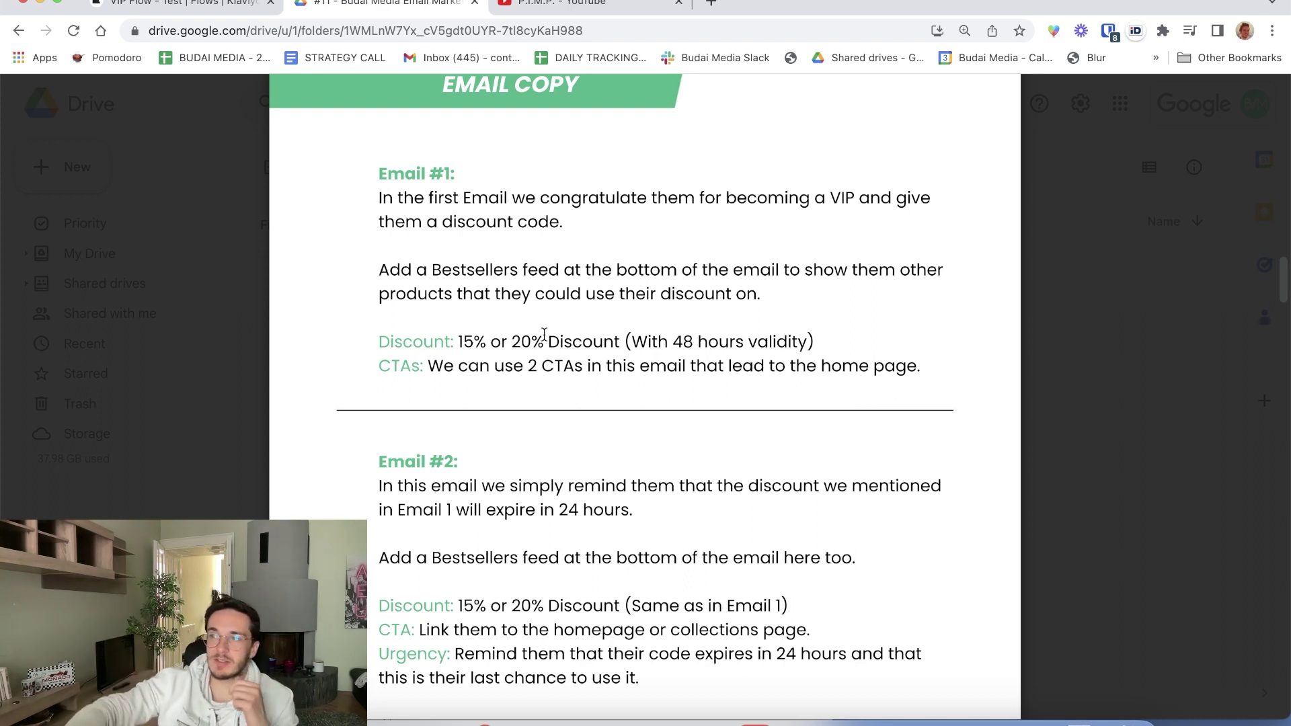
- Examine the Email #2 copy guidelines, covering the discount expiry reminder and the CTA link, and continue to Email #3
scroll(670, 461, down, 4)
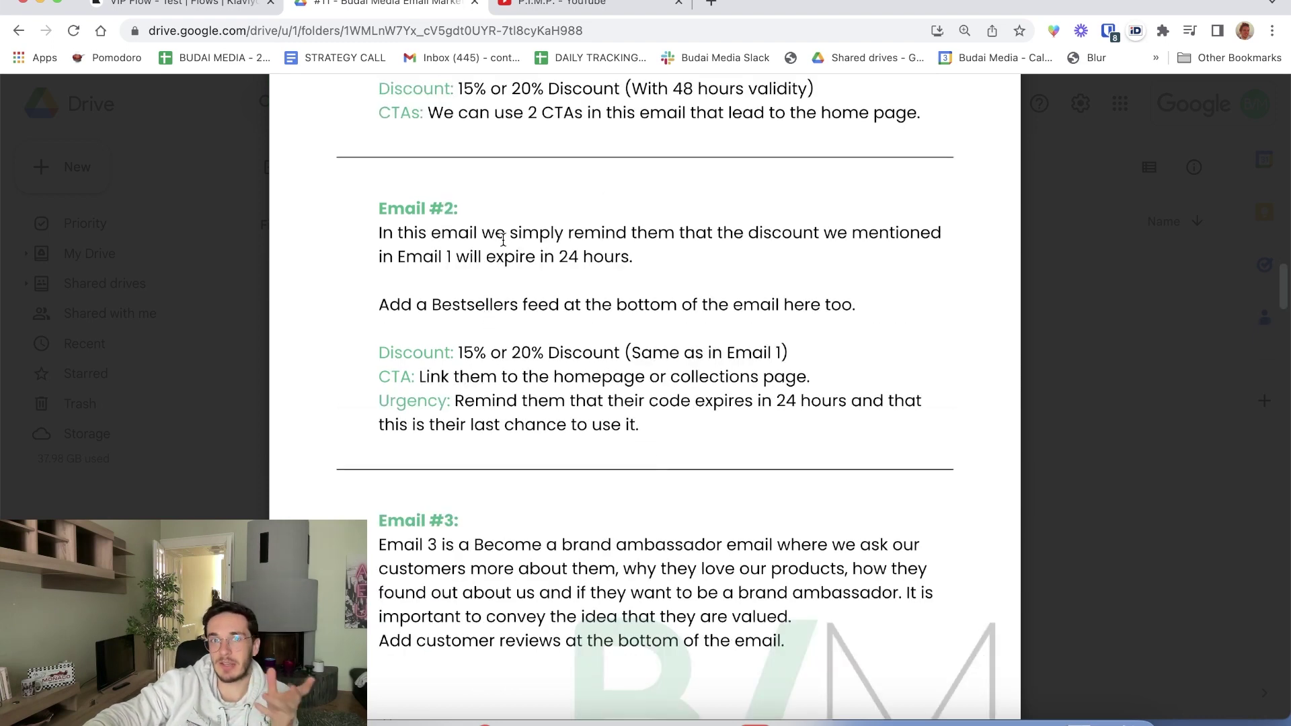
drag(538, 230, 647, 266)
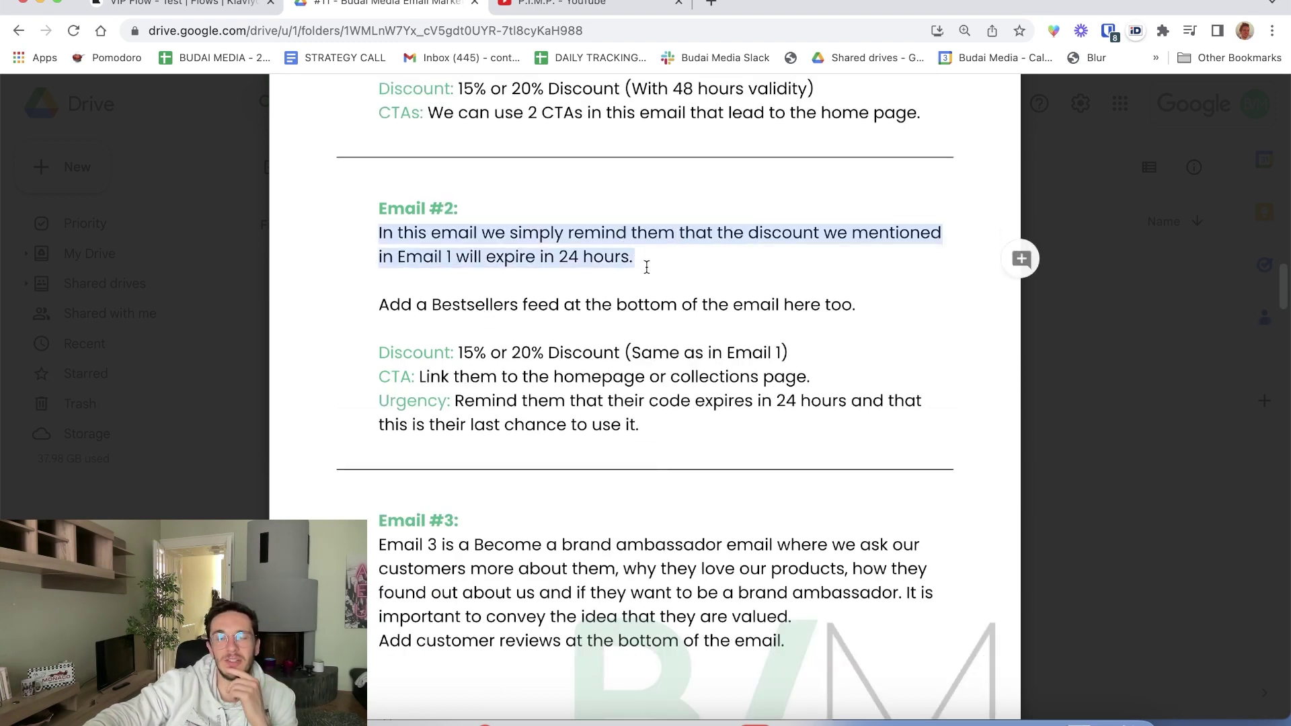
click(581, 367)
triple_click(457, 376)
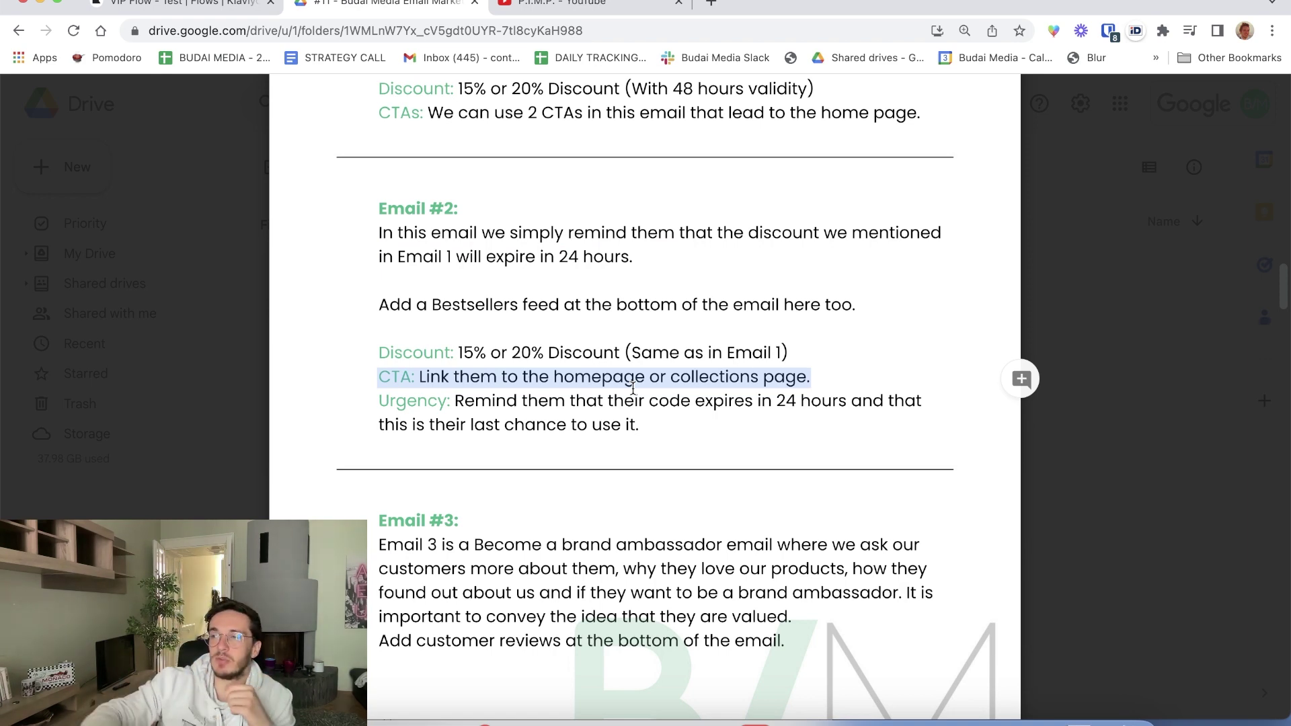
scroll(612, 396, down, 3)
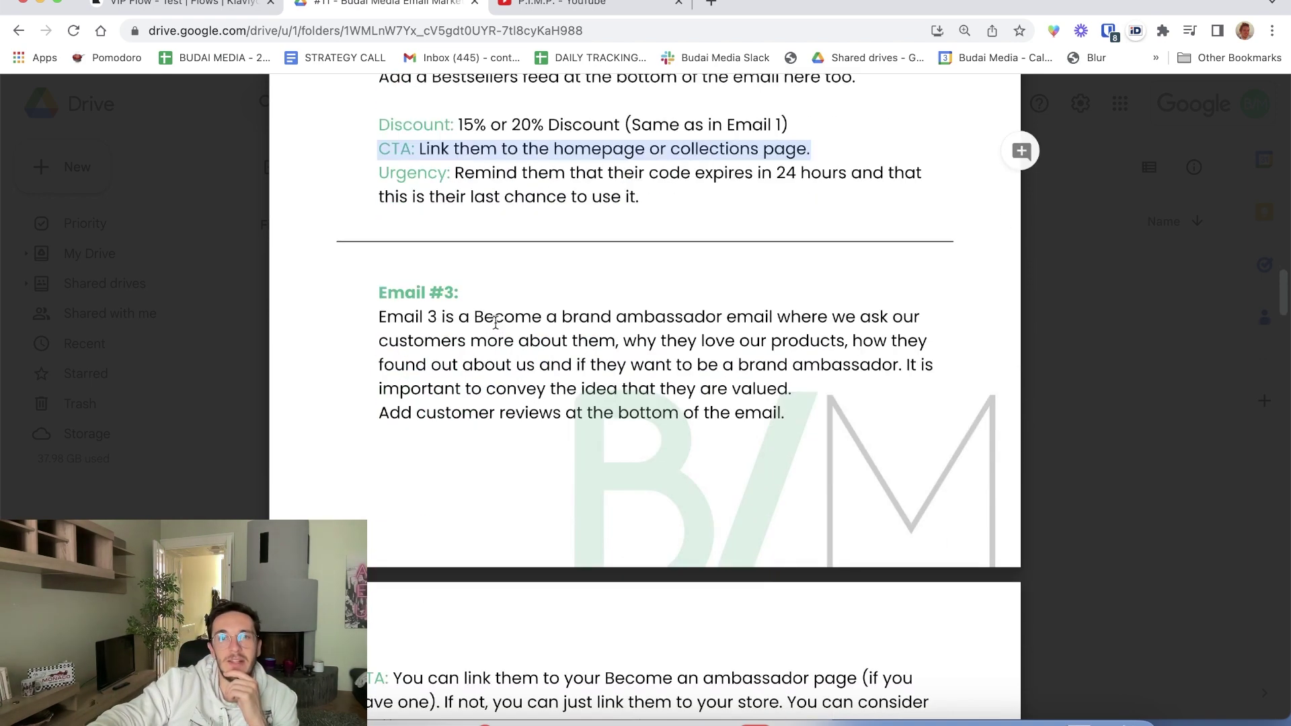
- Examine the Email #3 brand ambassador guidelines and the Email #4 guidelines on collections and customer reviews
triple_click(555, 317)
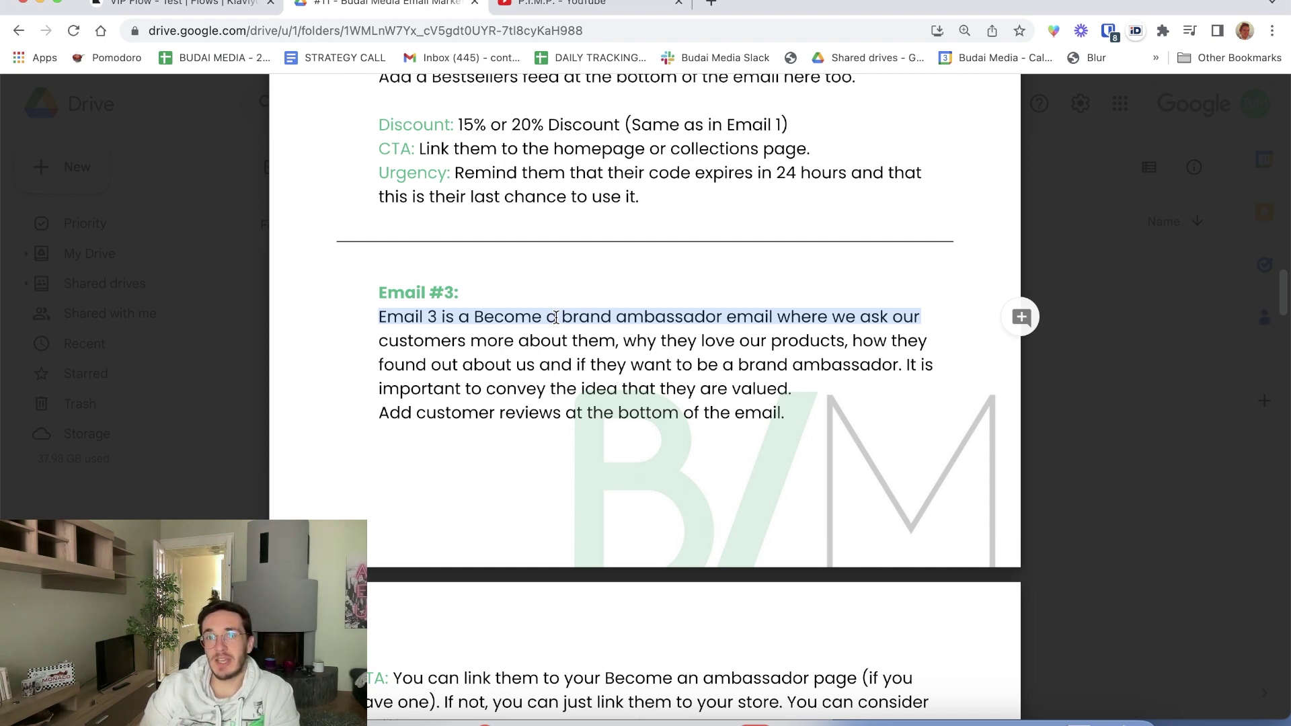
scroll(511, 309, down, 10)
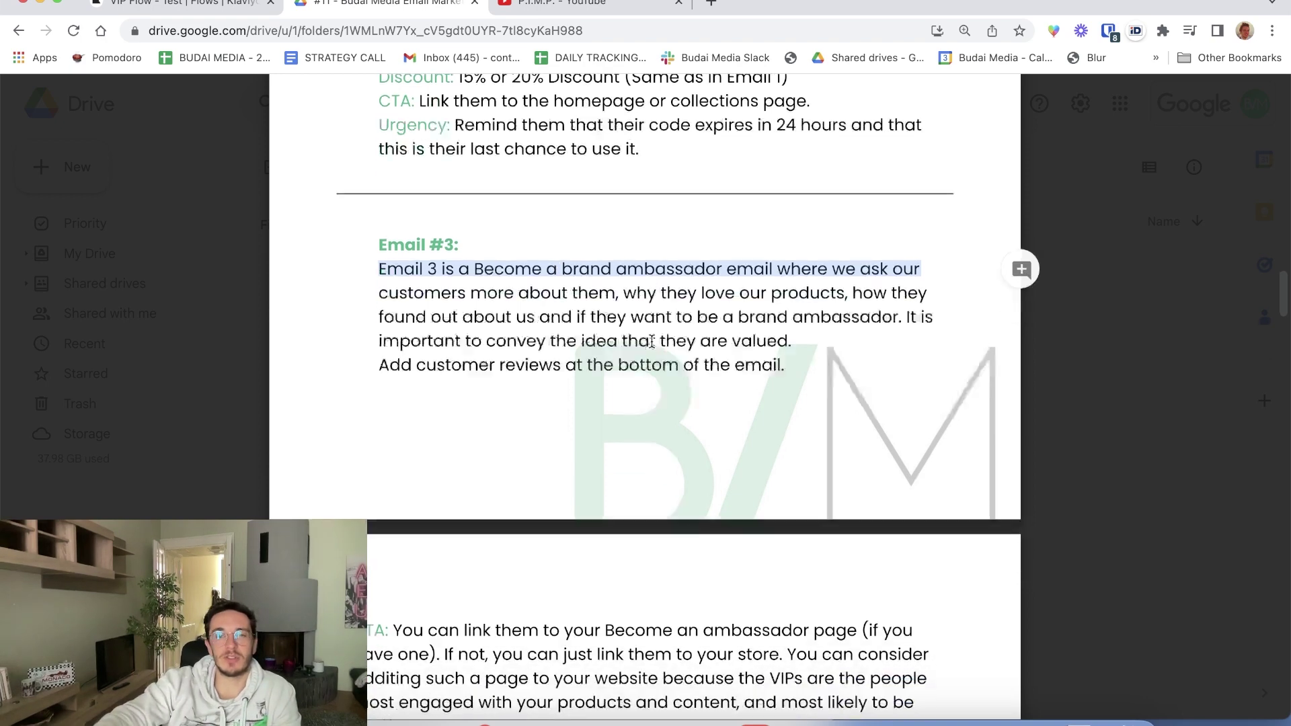
drag(461, 289, 725, 288)
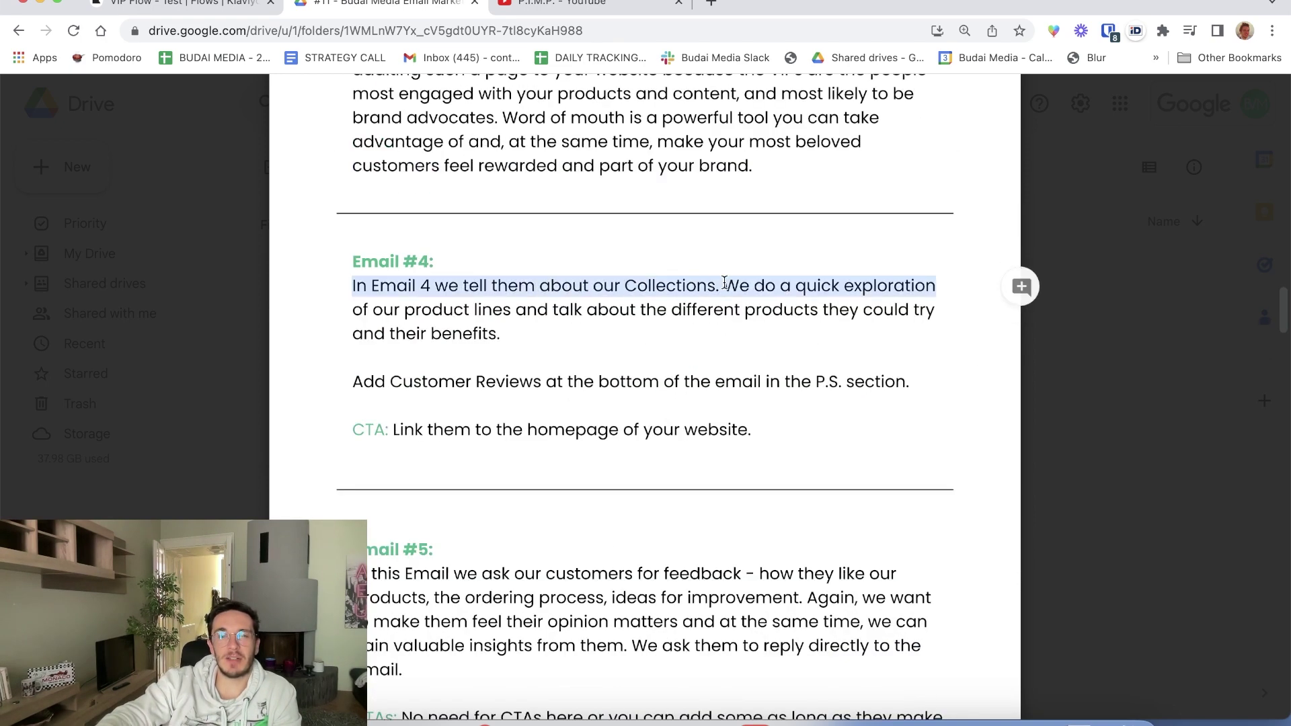
click(725, 287)
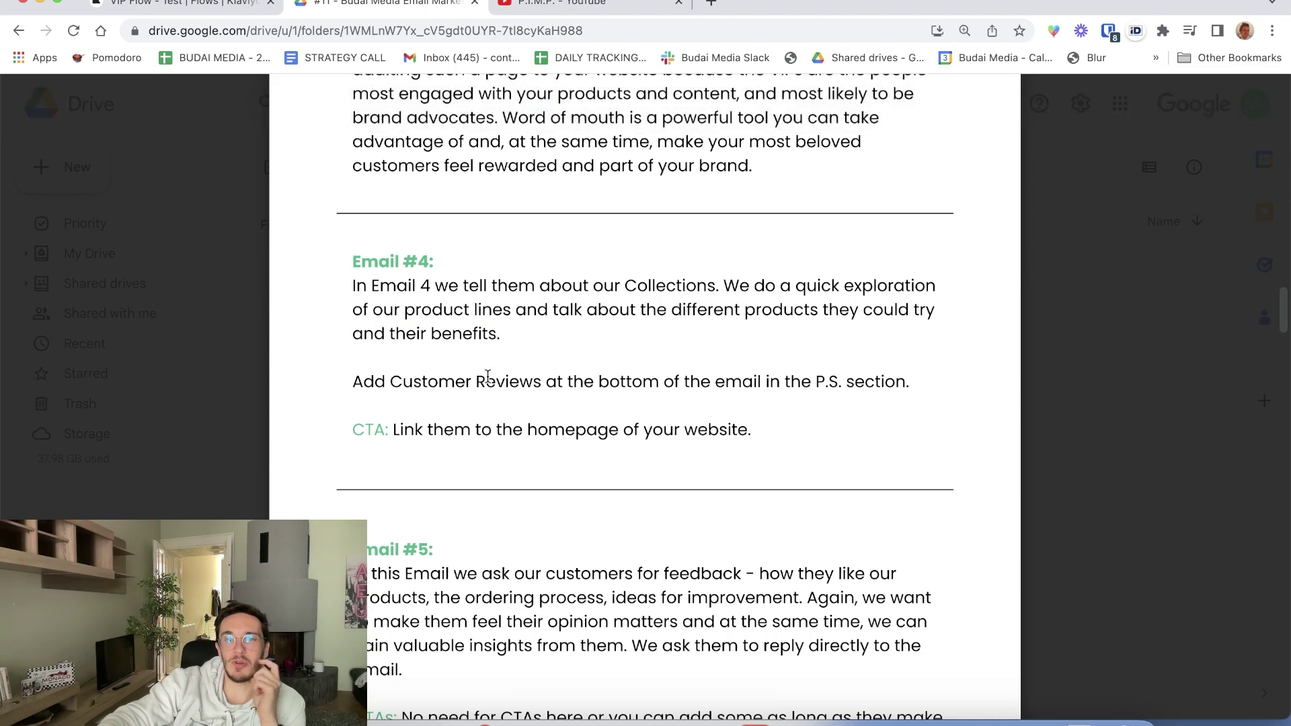
triple_click(665, 378)
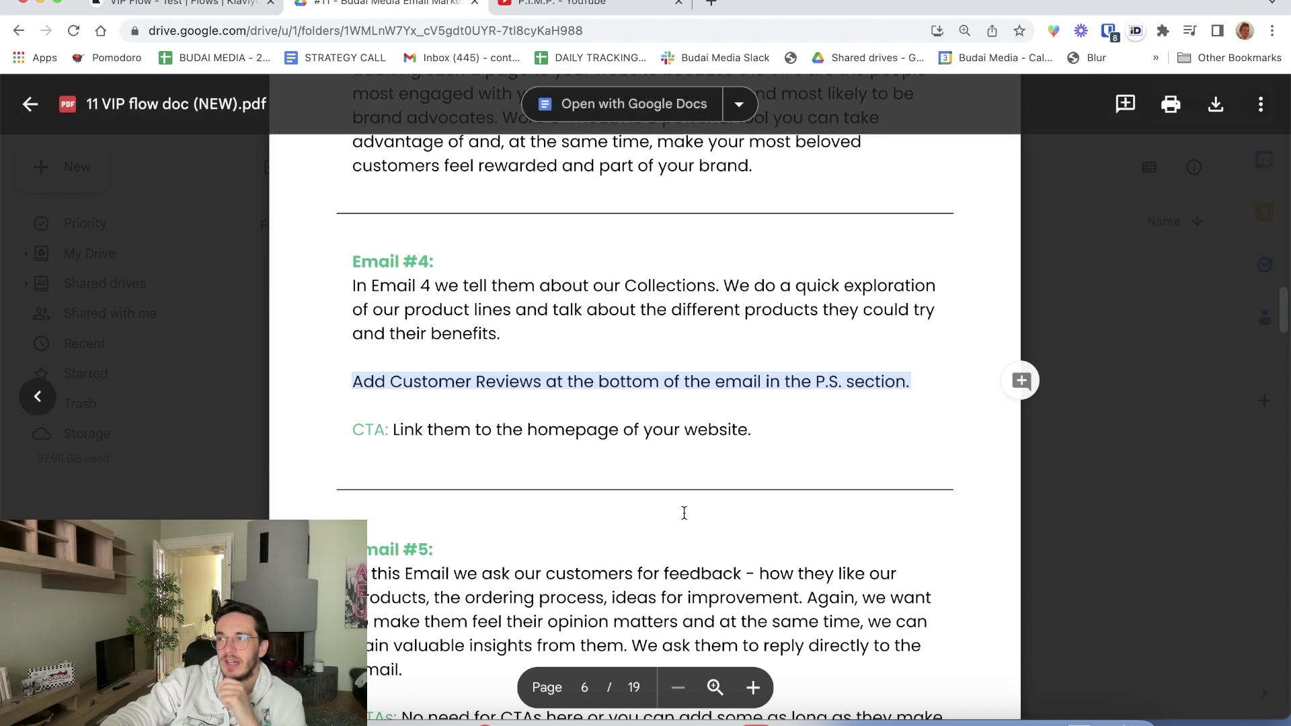
- Examine the Email #5 guidelines on asking customers for feedback
scroll(684, 513, down, 2)
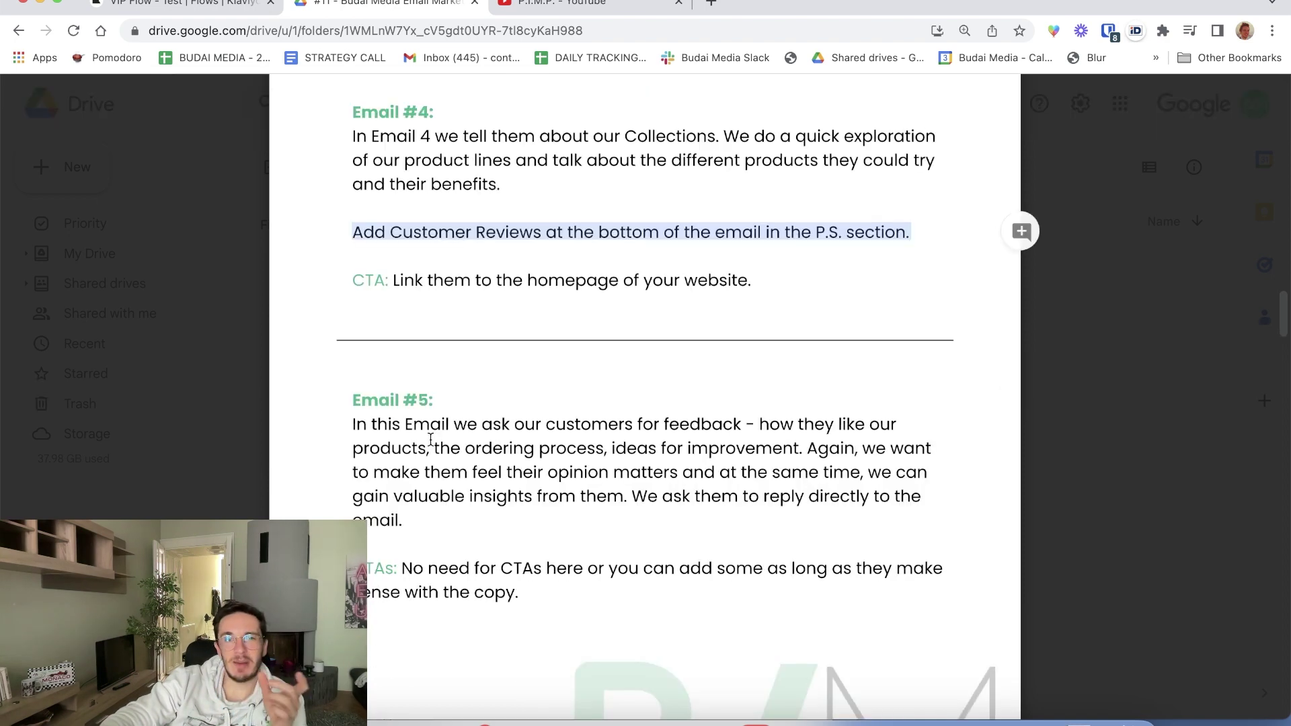
triple_click(621, 431)
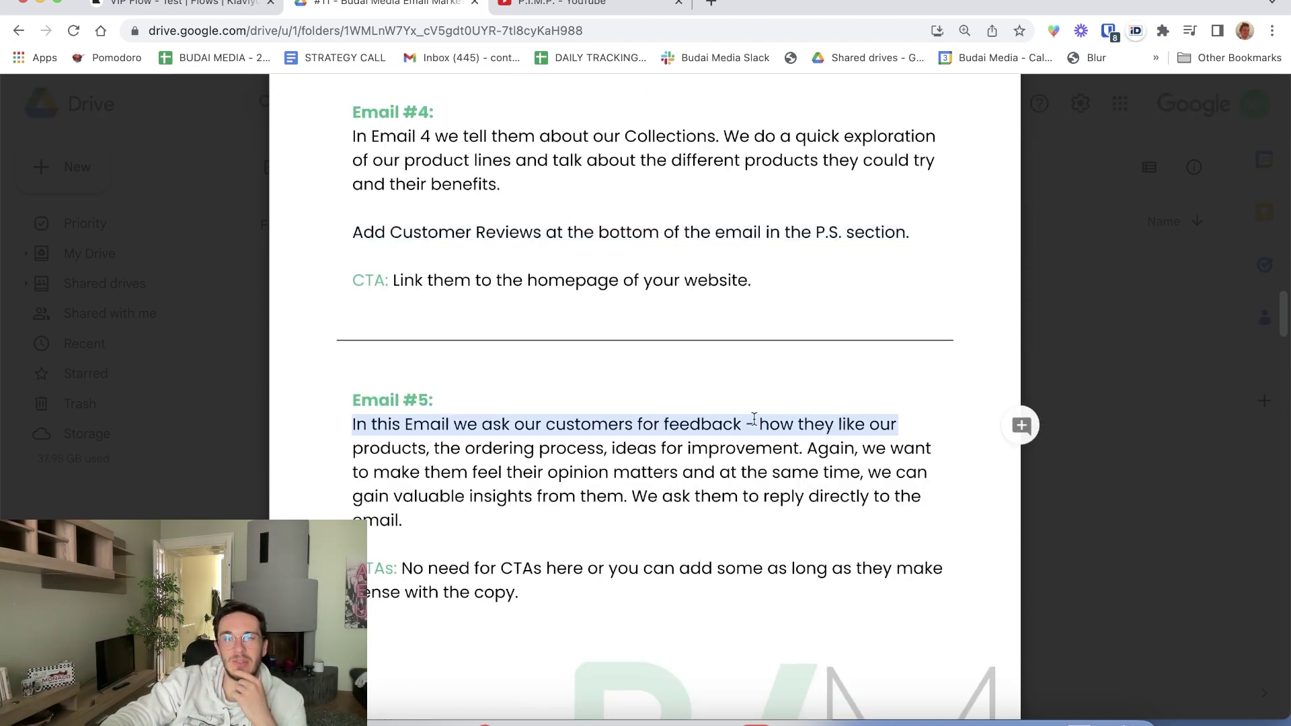
drag(753, 418, 568, 451)
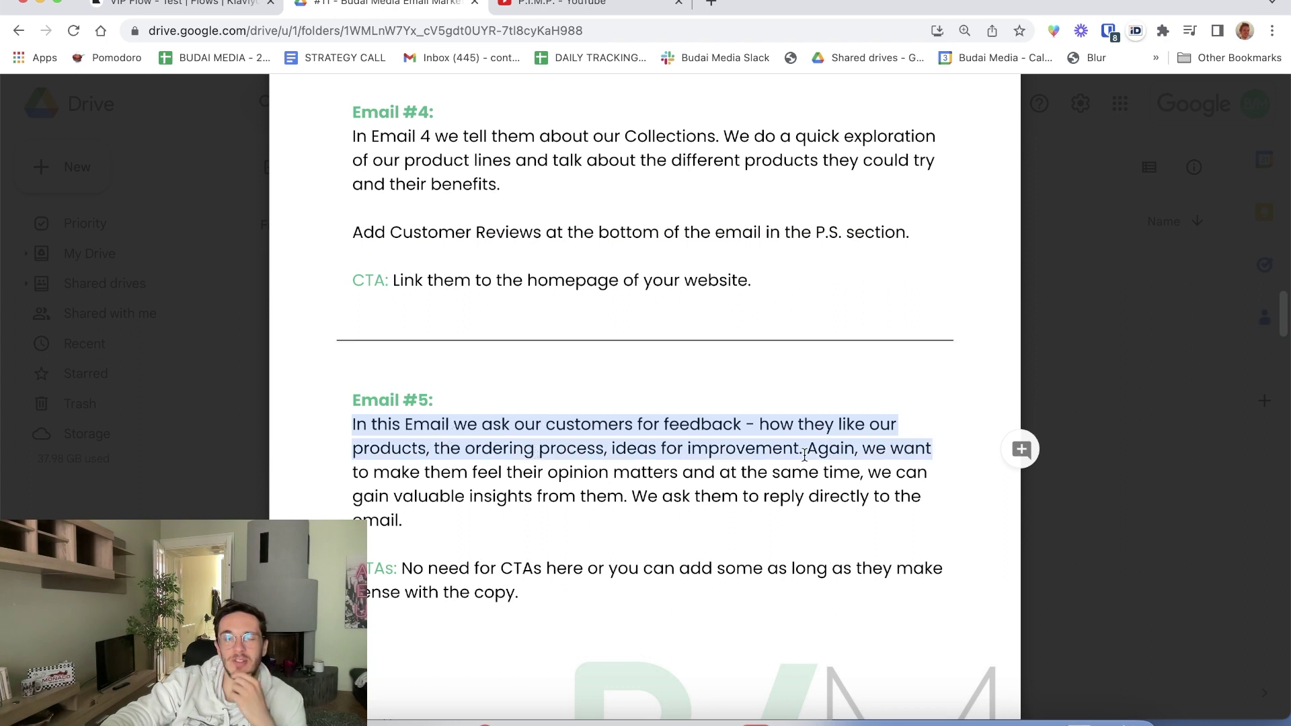
click(666, 478)
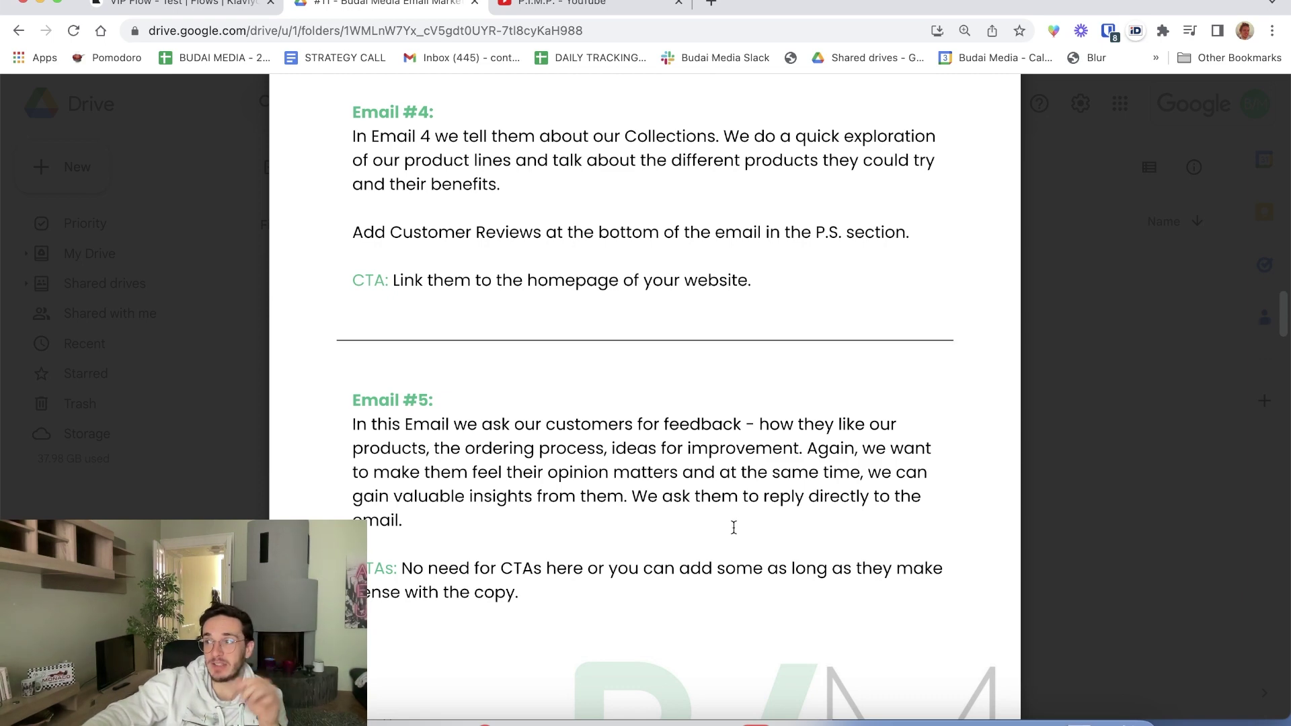
- Read through the Extras section on subject line A/B testing and the CTAs section of the VIP flow document
scroll(734, 527, down, 10)
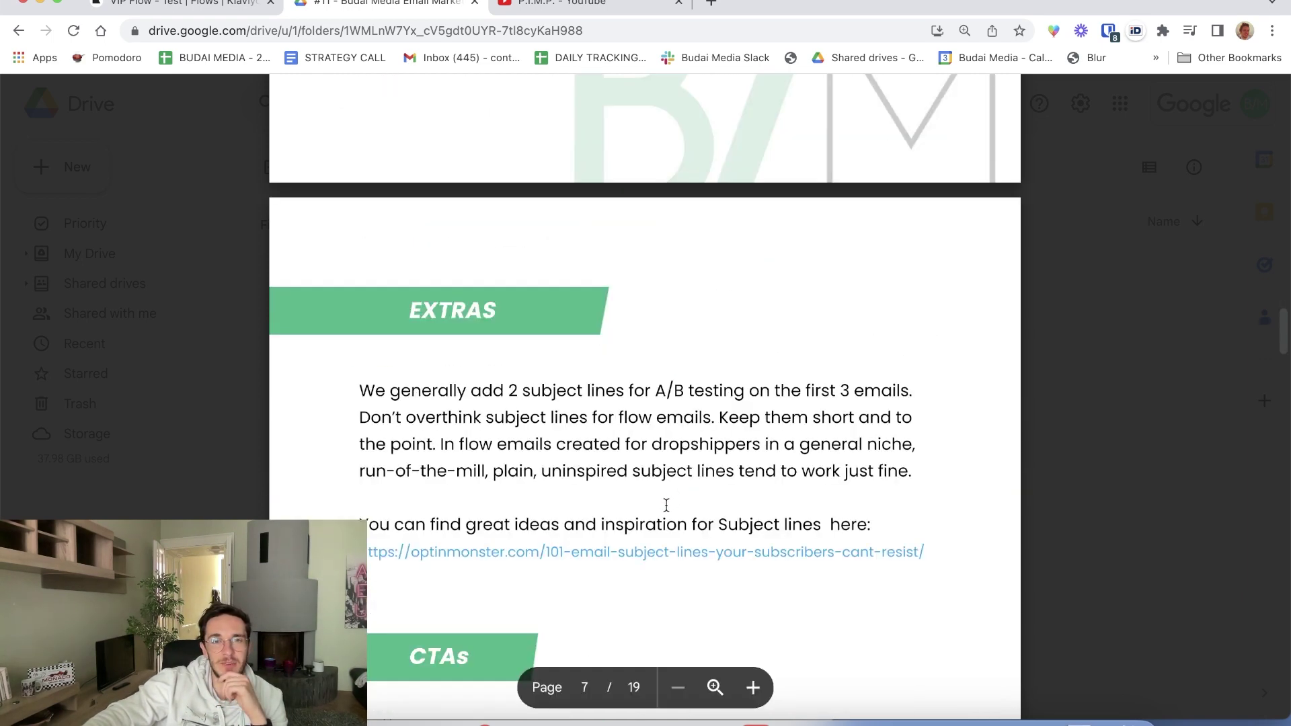
scroll(666, 505, down, 1)
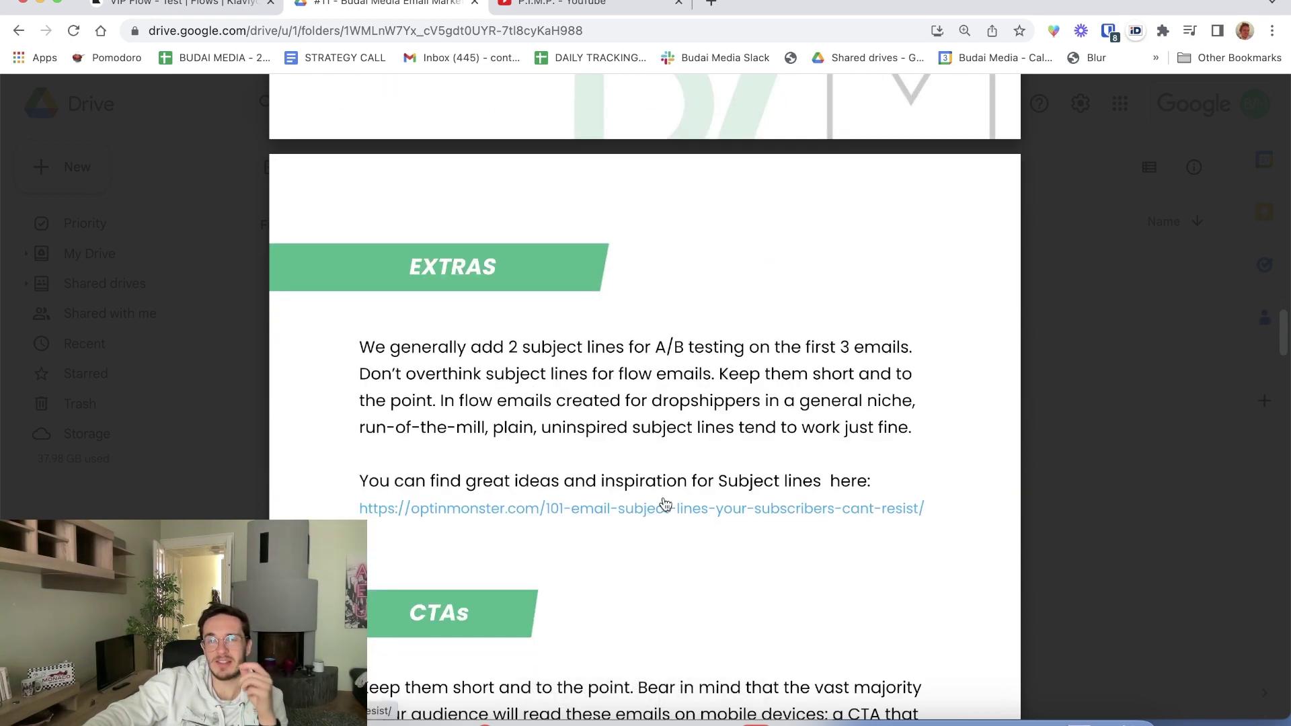
scroll(664, 505, down, 5)
scroll(617, 513, down, 10)
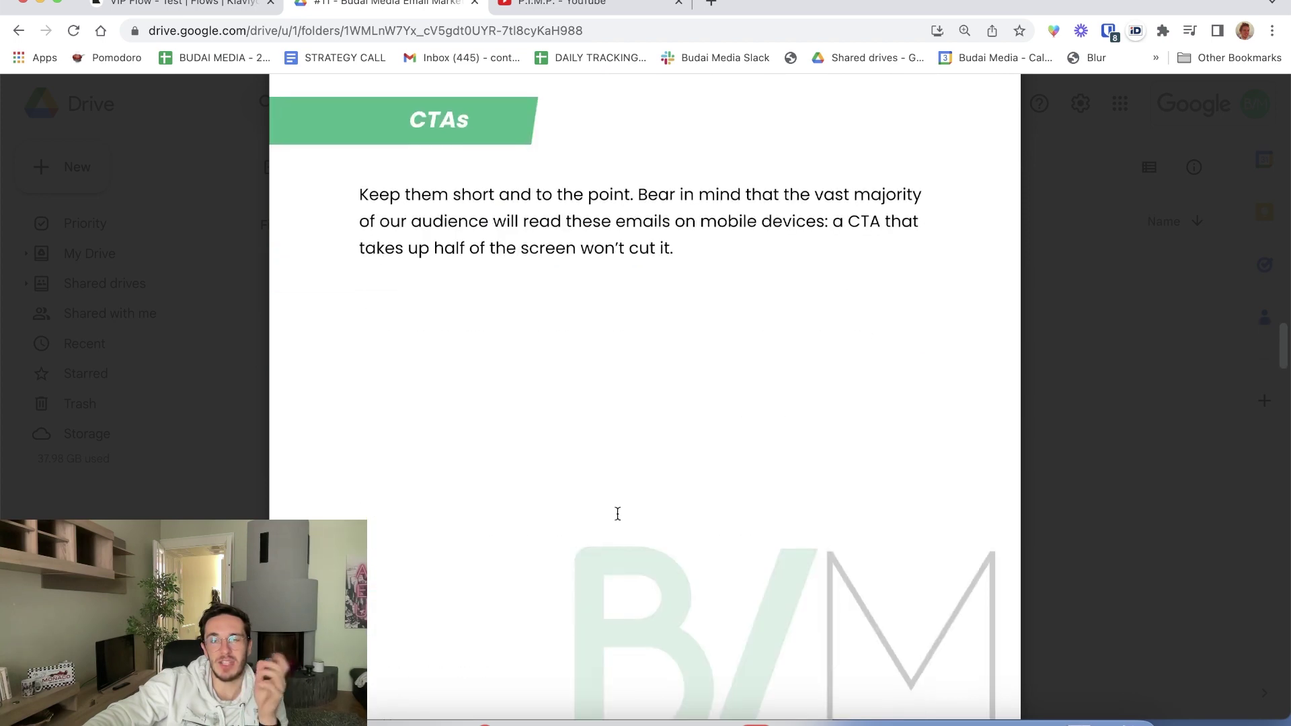
- Examine the sample copy for Email #1, covering its subject lines, preview text, body and discount validity
scroll(617, 513, down, 15)
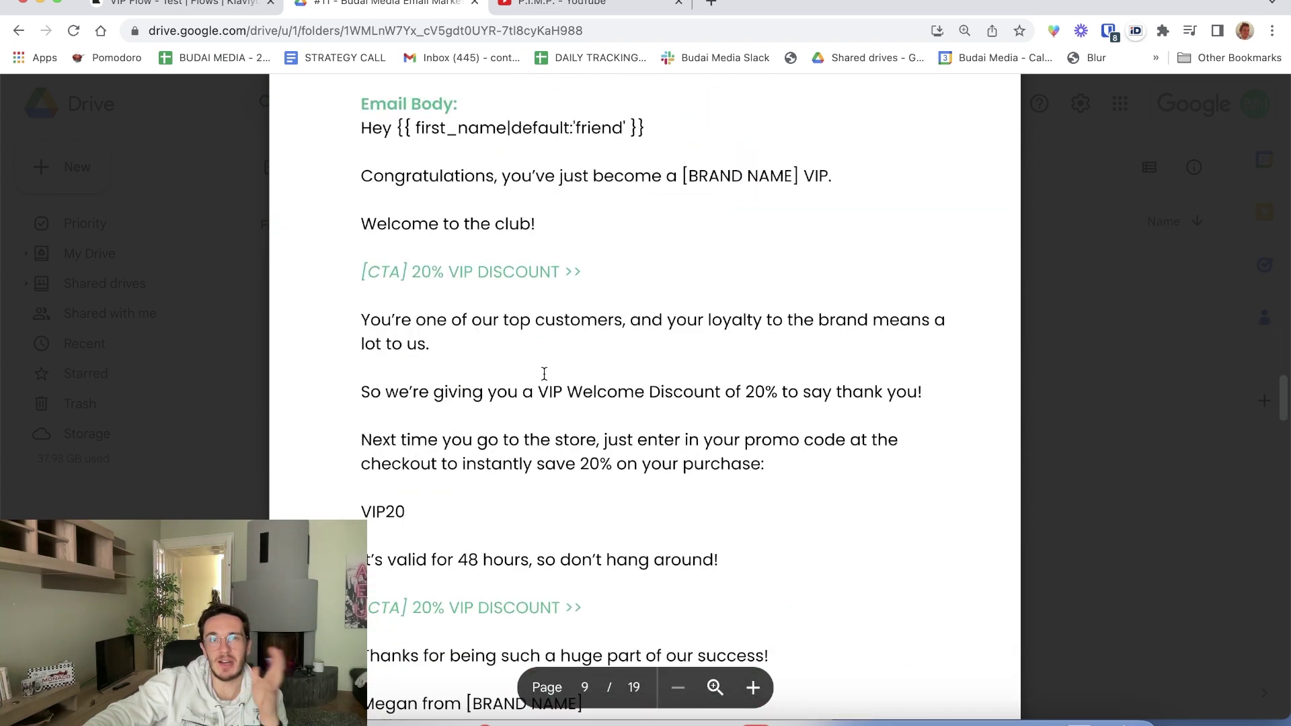
scroll(472, 330, up, 5)
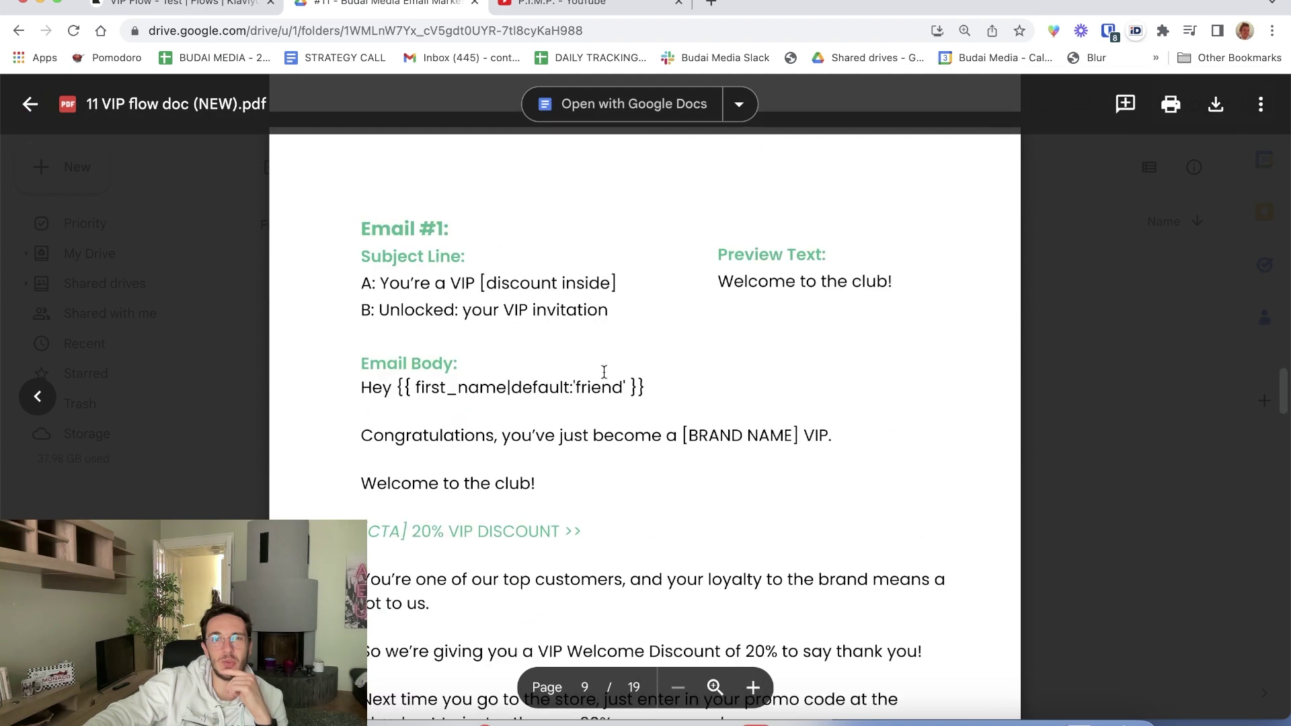
drag(361, 282, 615, 289)
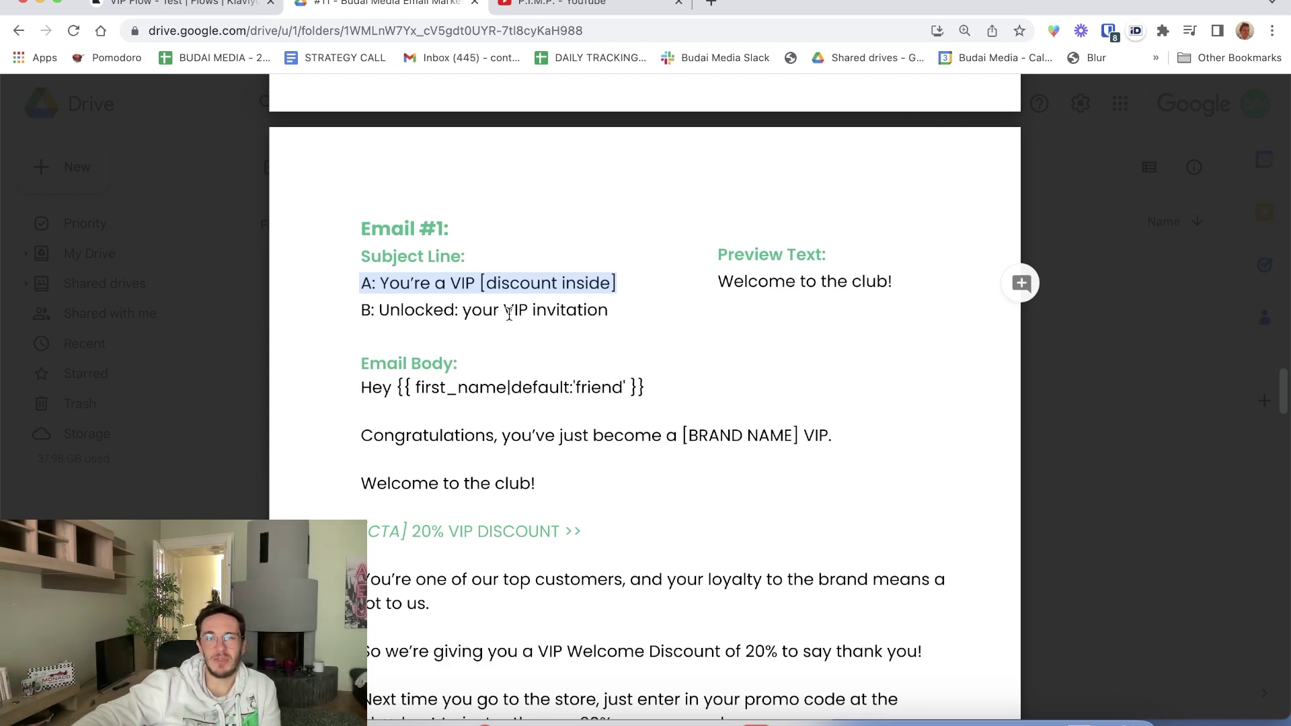
triple_click(710, 288)
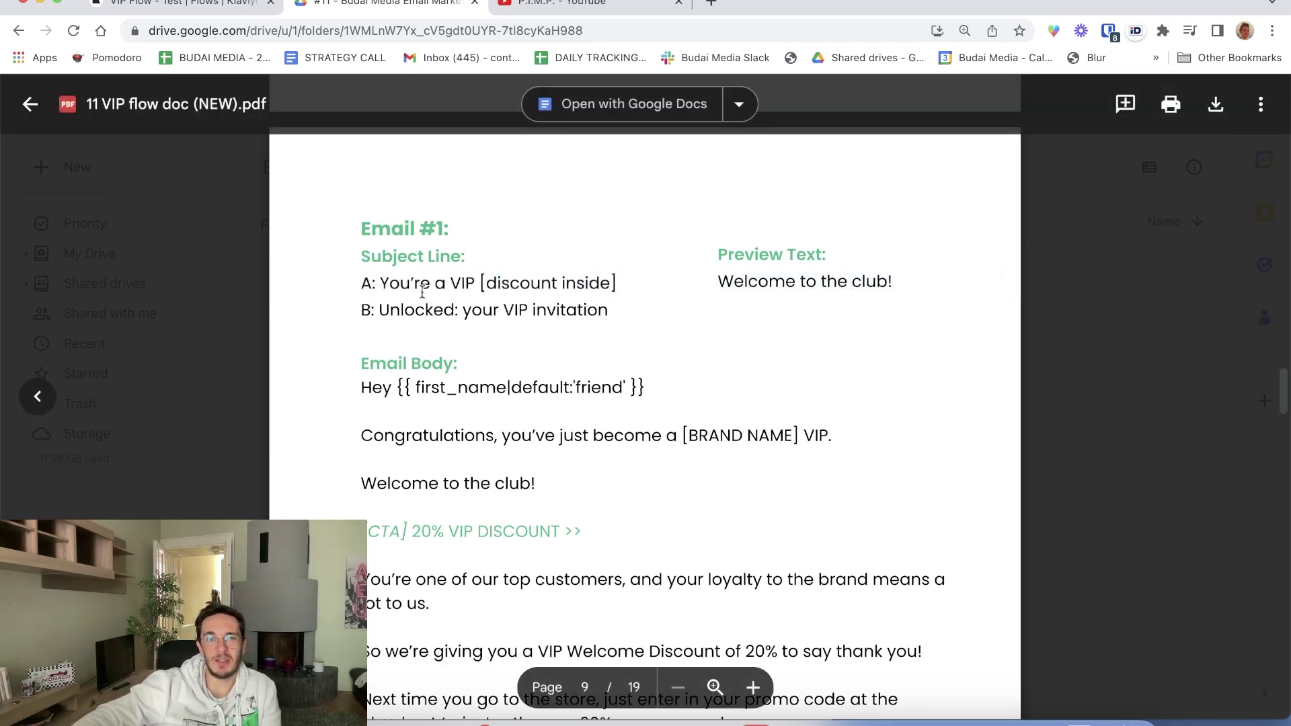
triple_click(423, 290)
scroll(569, 294, down, 10)
scroll(625, 360, up, 2)
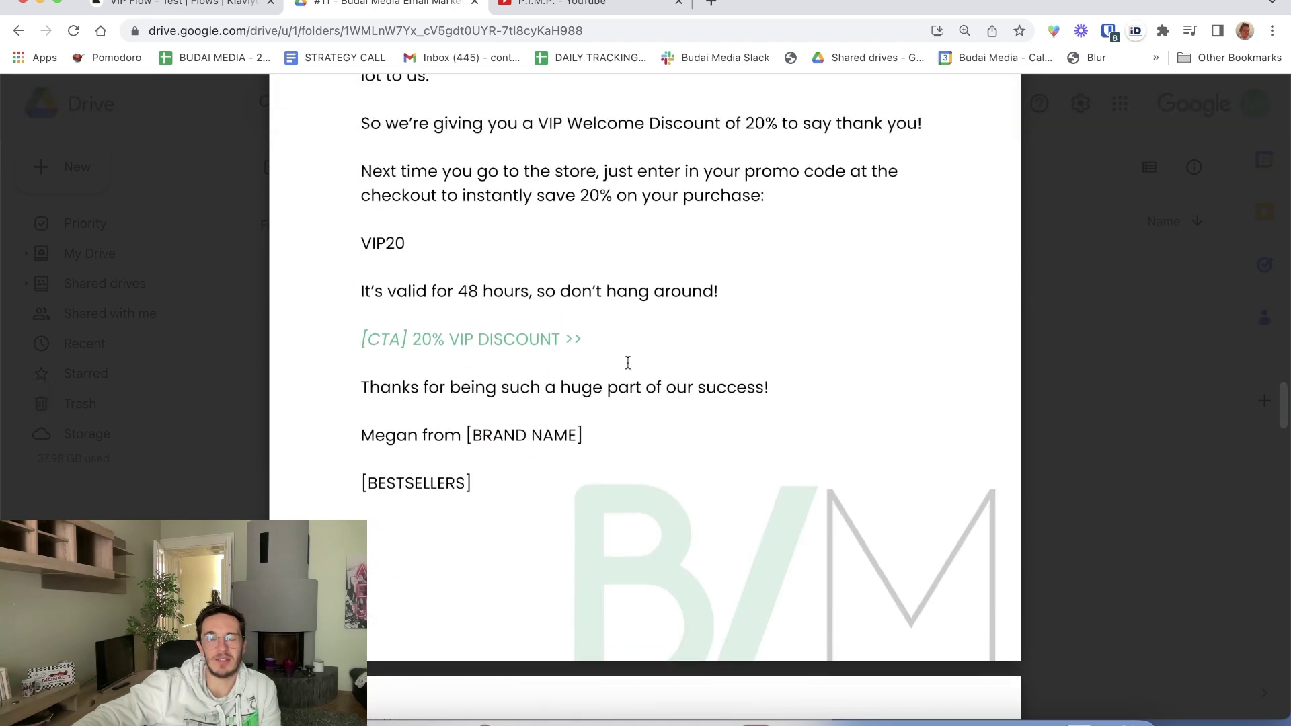
triple_click(652, 299)
- Examine the sample copy for Email #2, covering its subject lines, preview text and discount reminder body
scroll(599, 462, down, 10)
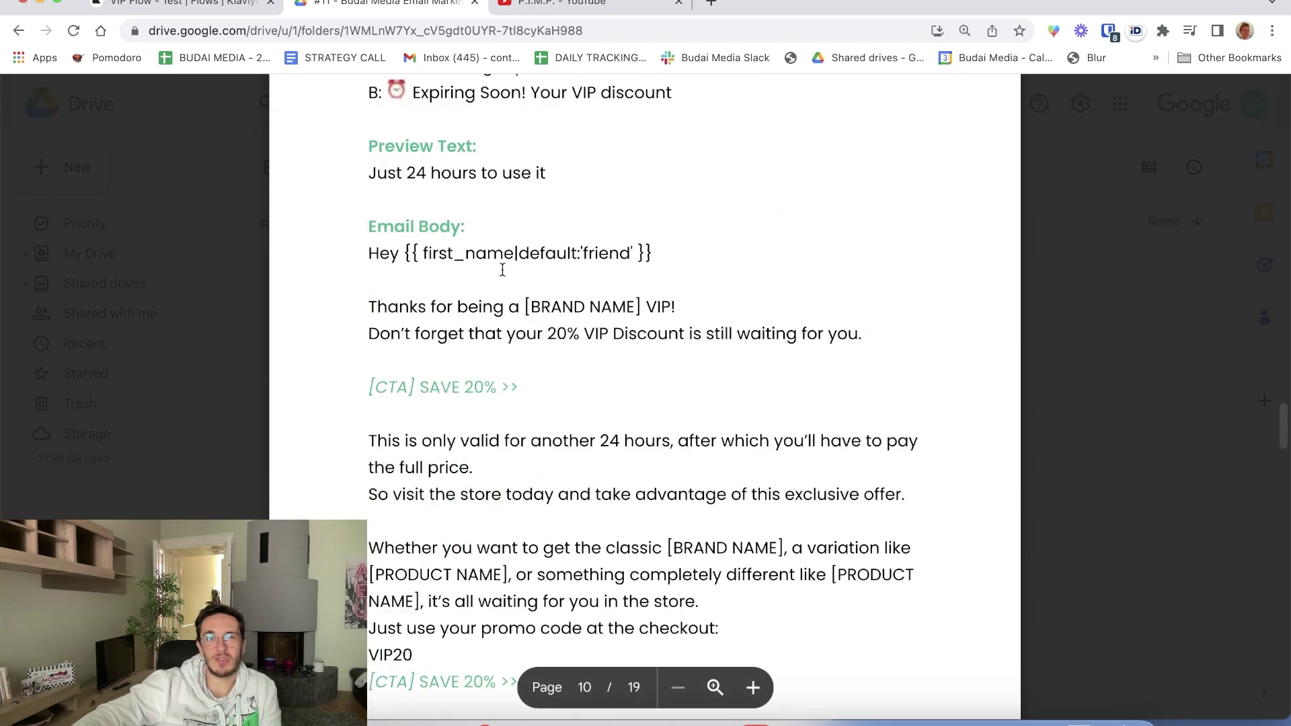
scroll(479, 372, up, 5)
triple_click(388, 450)
click(504, 448)
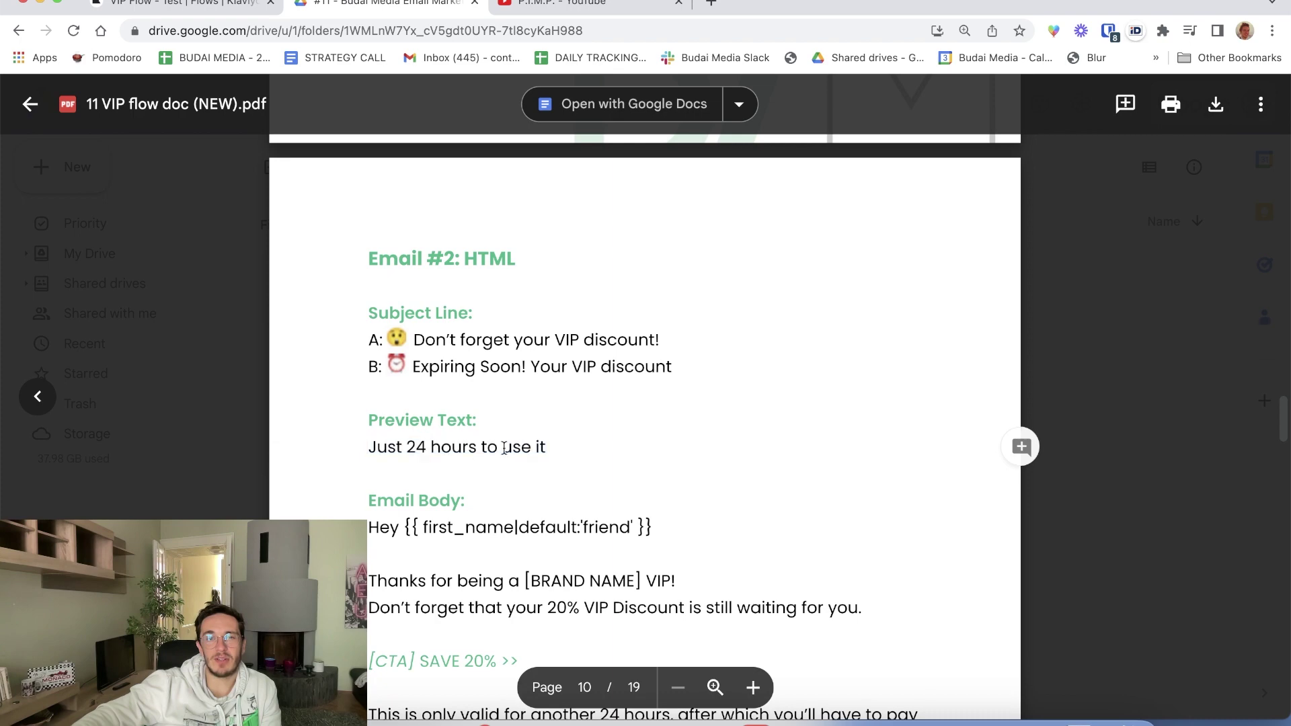
triple_click(425, 449)
scroll(628, 392, down, 1)
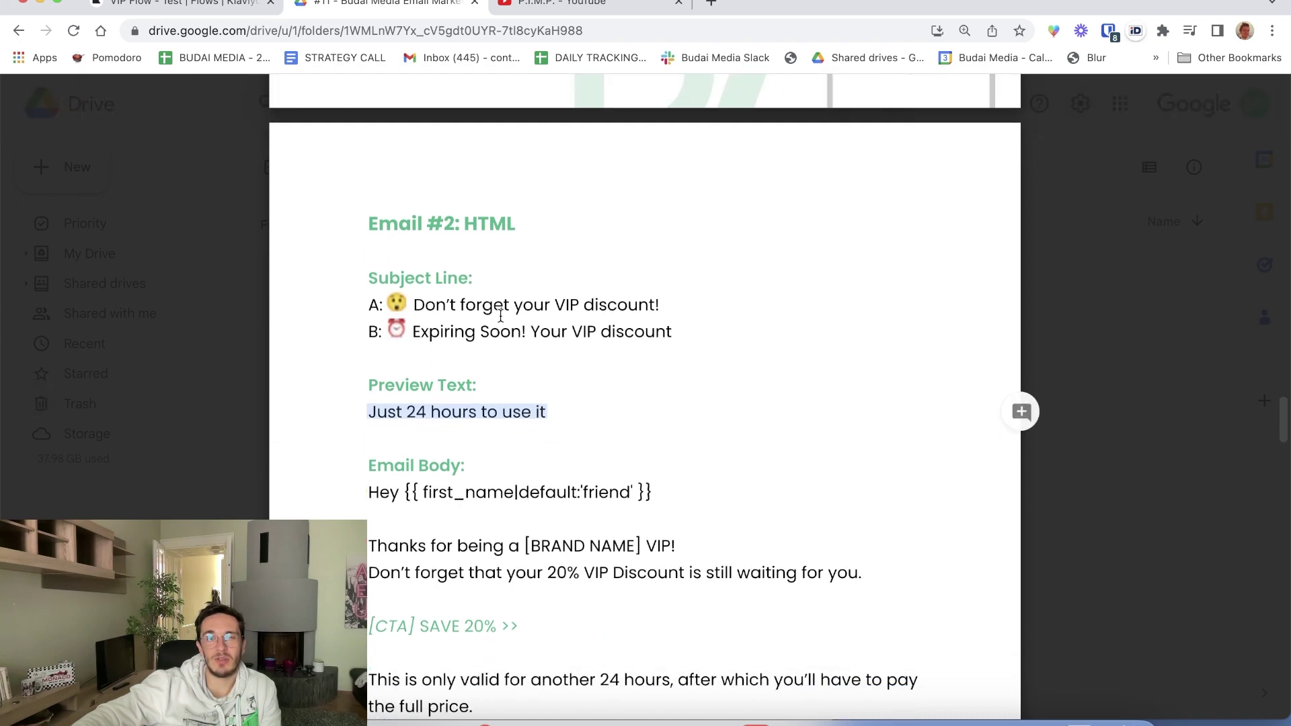
triple_click(652, 300)
scroll(700, 450, down, 15)
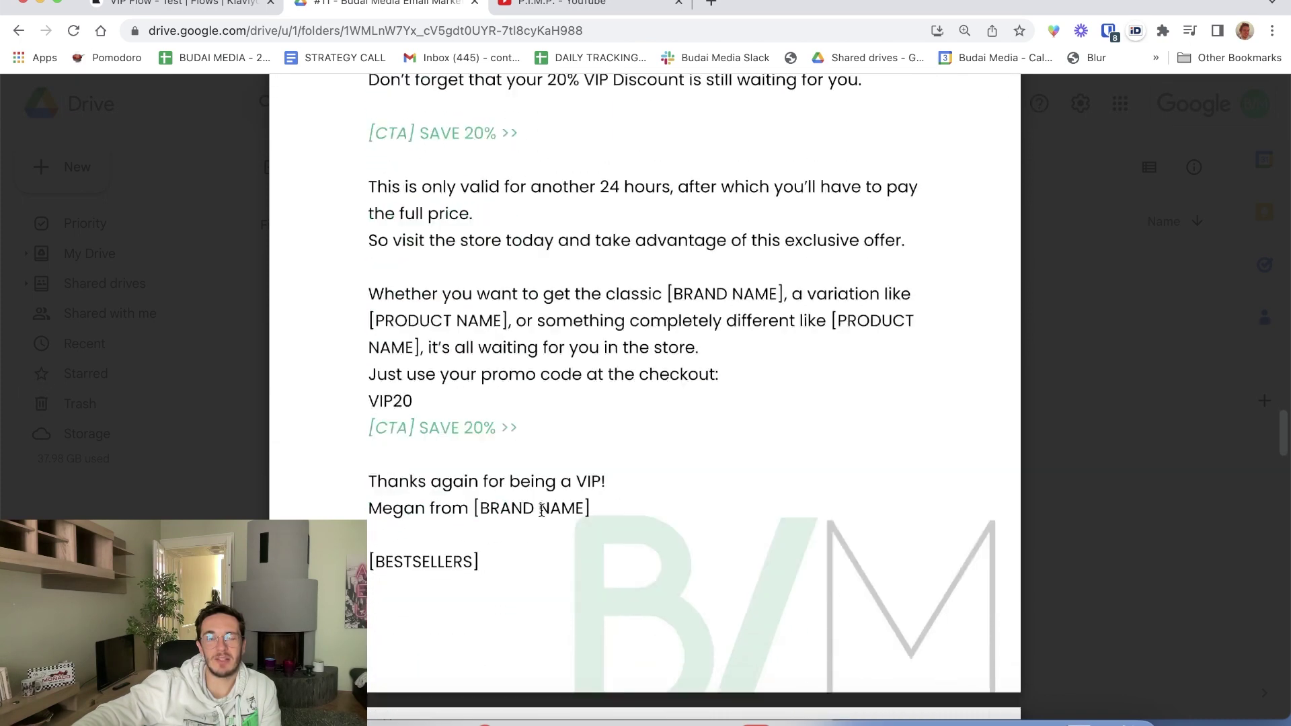
- Examine the sample copy for Email #3, covering its subject lines and the Ambassador Program section
scroll(544, 510, down, 3)
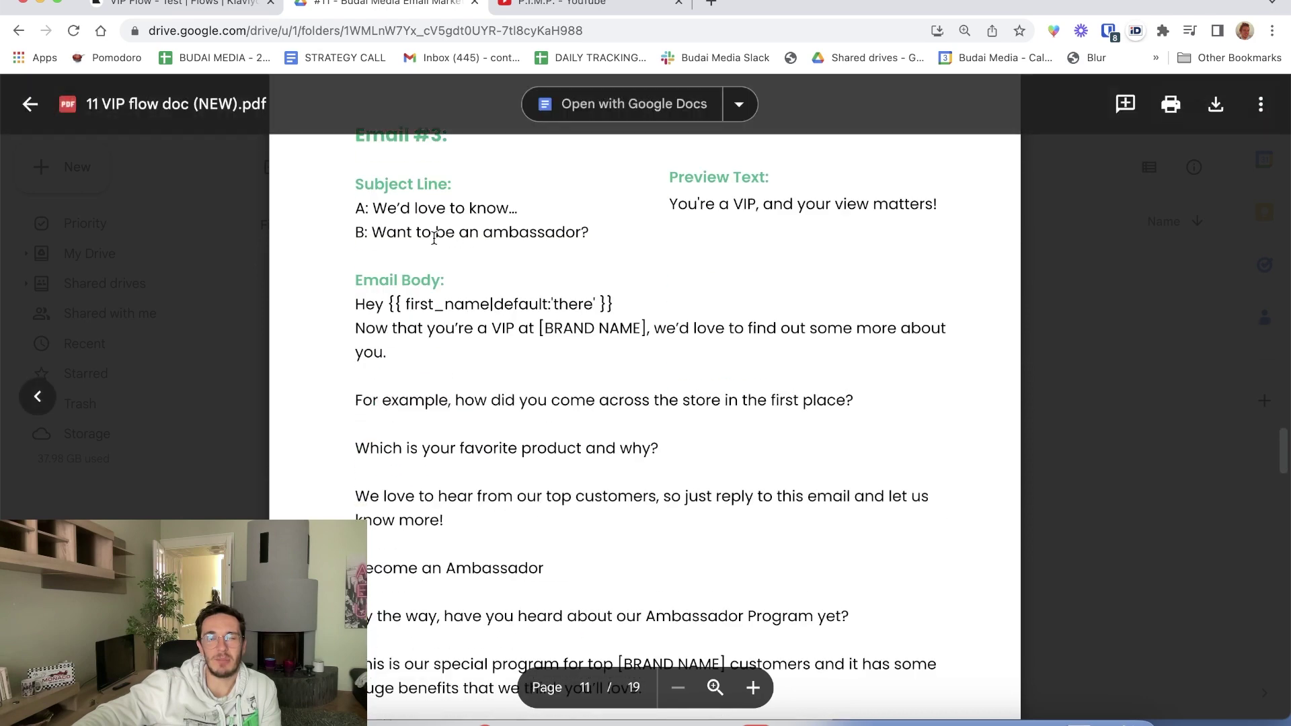
triple_click(421, 233)
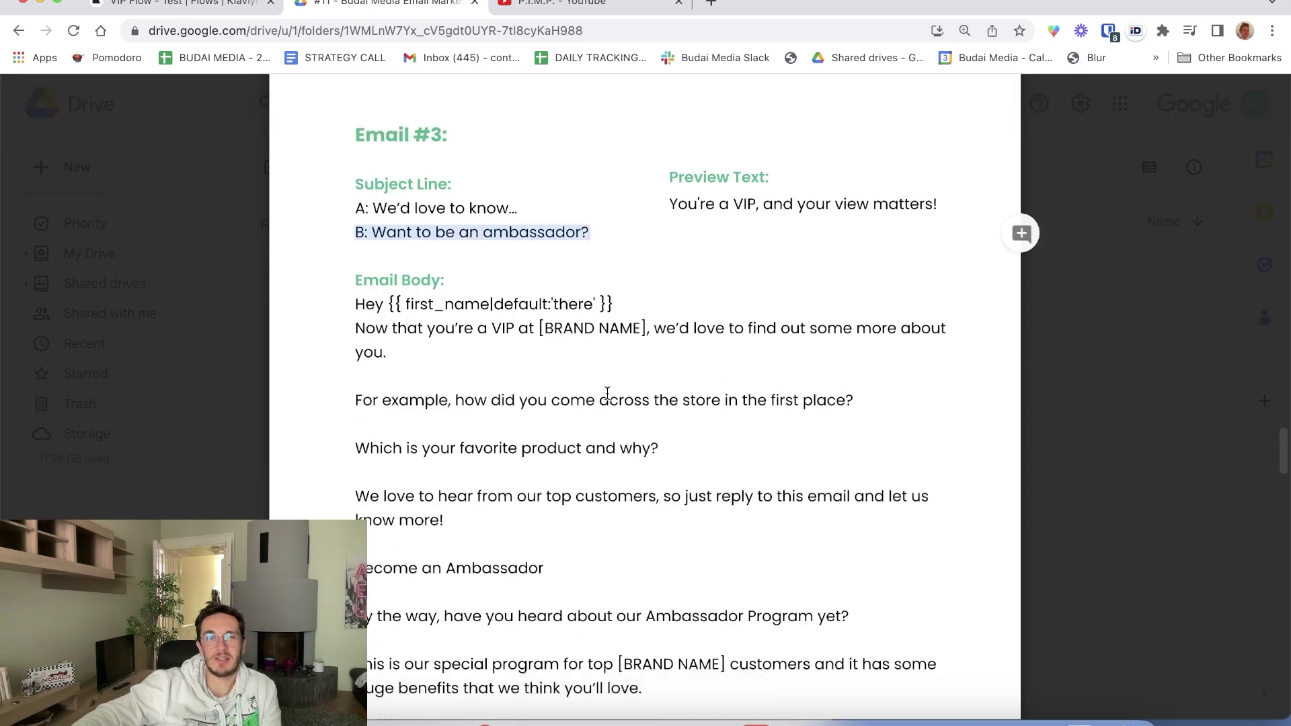
scroll(584, 432, down, 1)
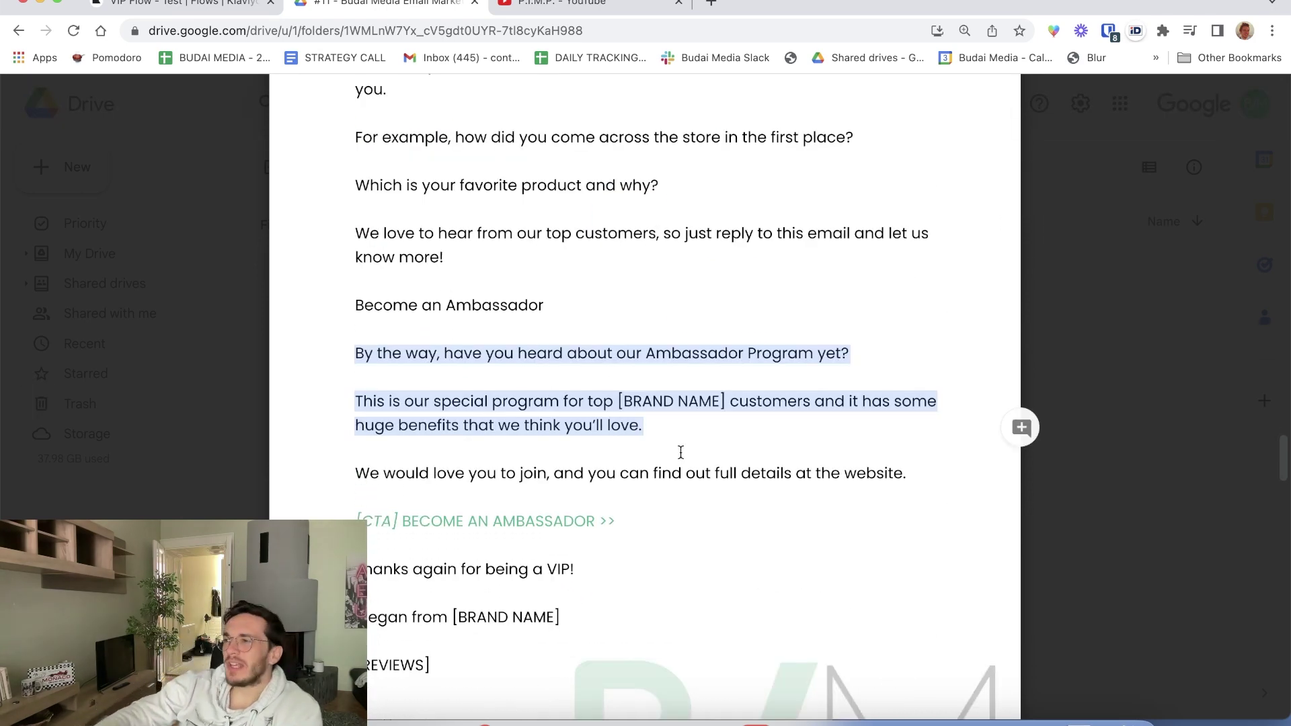
scroll(645, 444, down, 4)
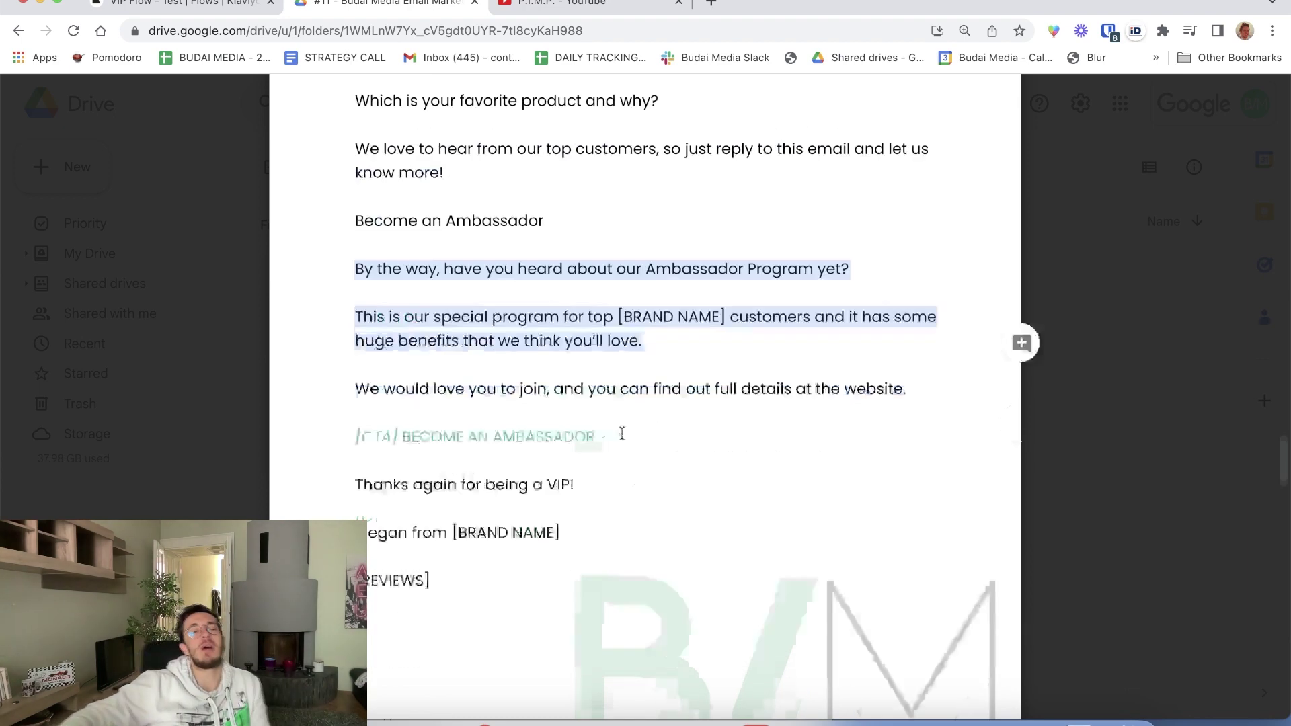
- Examine the sample copy for Email #4, covering the opening lines and the product suggestions in the body
scroll(498, 354, down, 8)
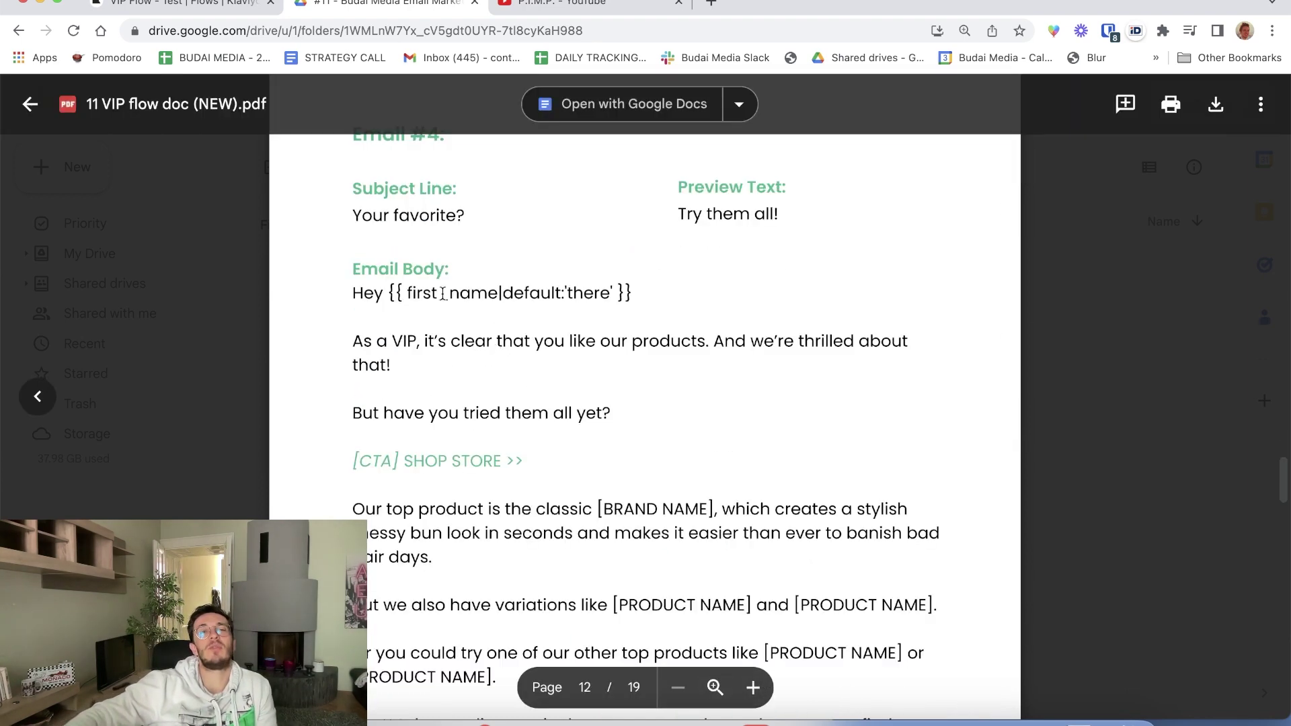
drag(443, 294, 466, 412)
click(556, 348)
triple_click(603, 344)
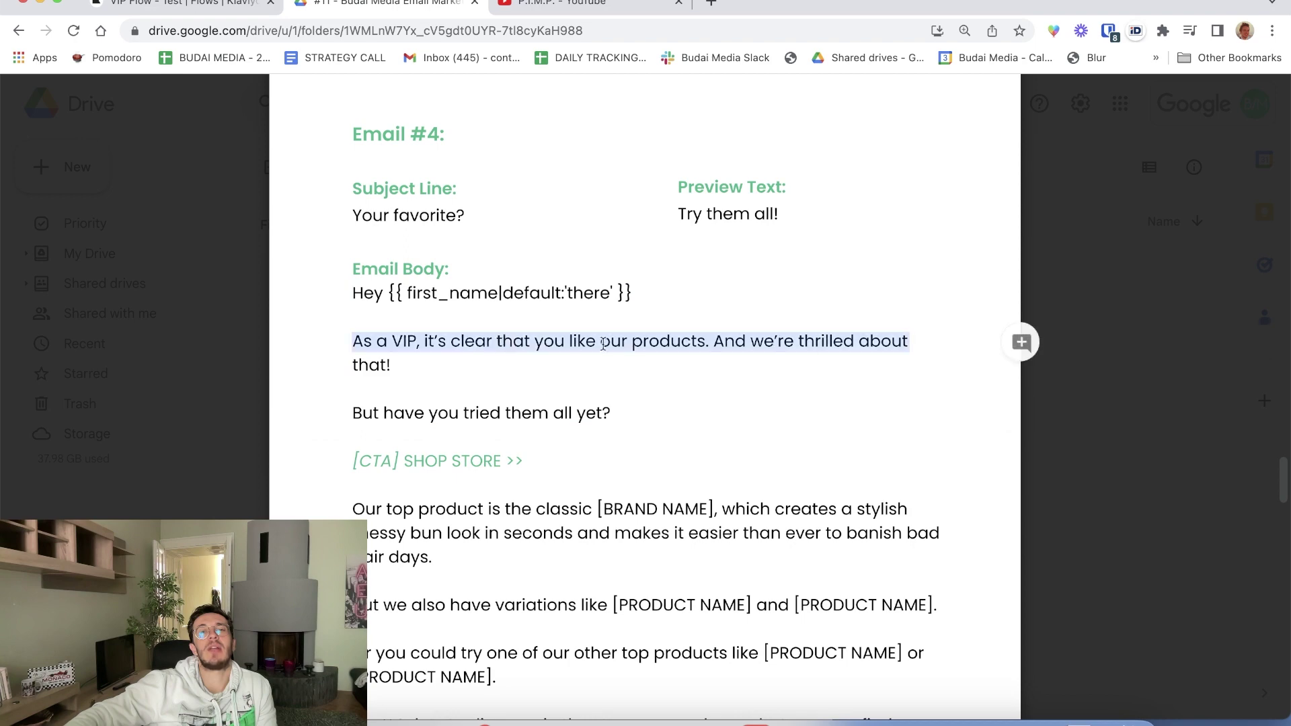
click(791, 339)
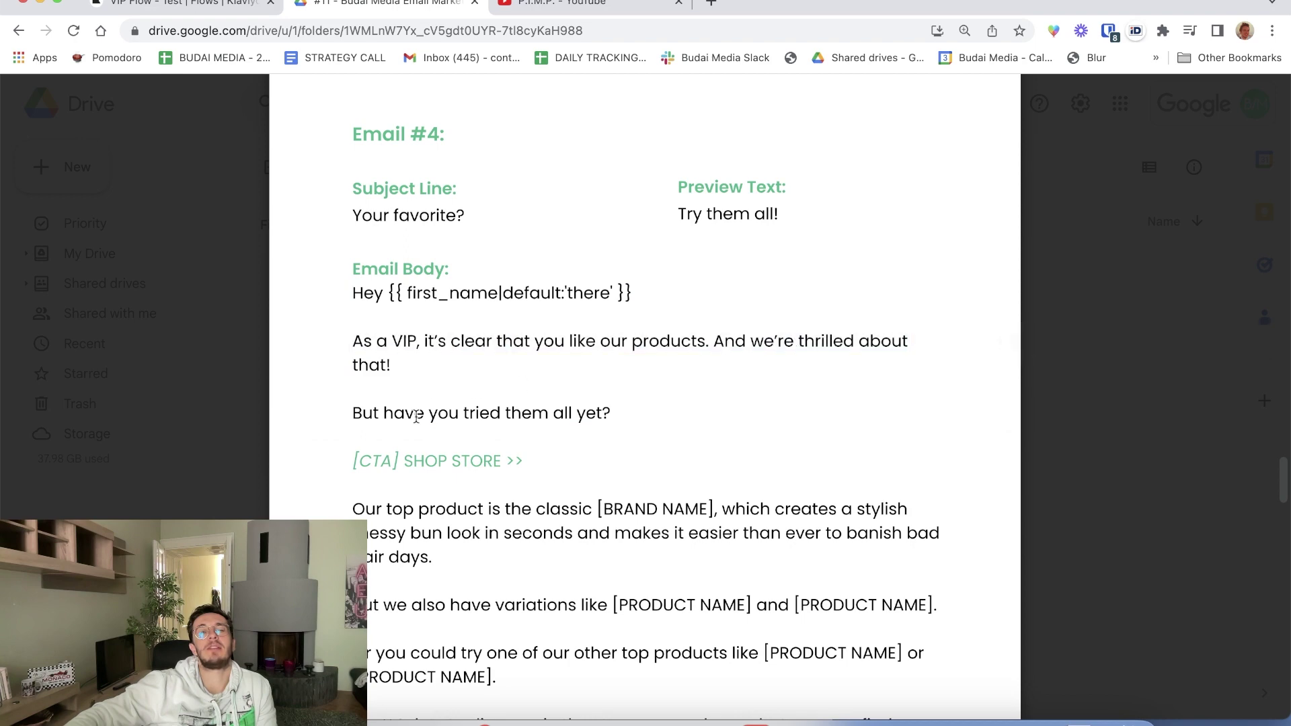
triple_click(556, 414)
scroll(568, 475, down, 4)
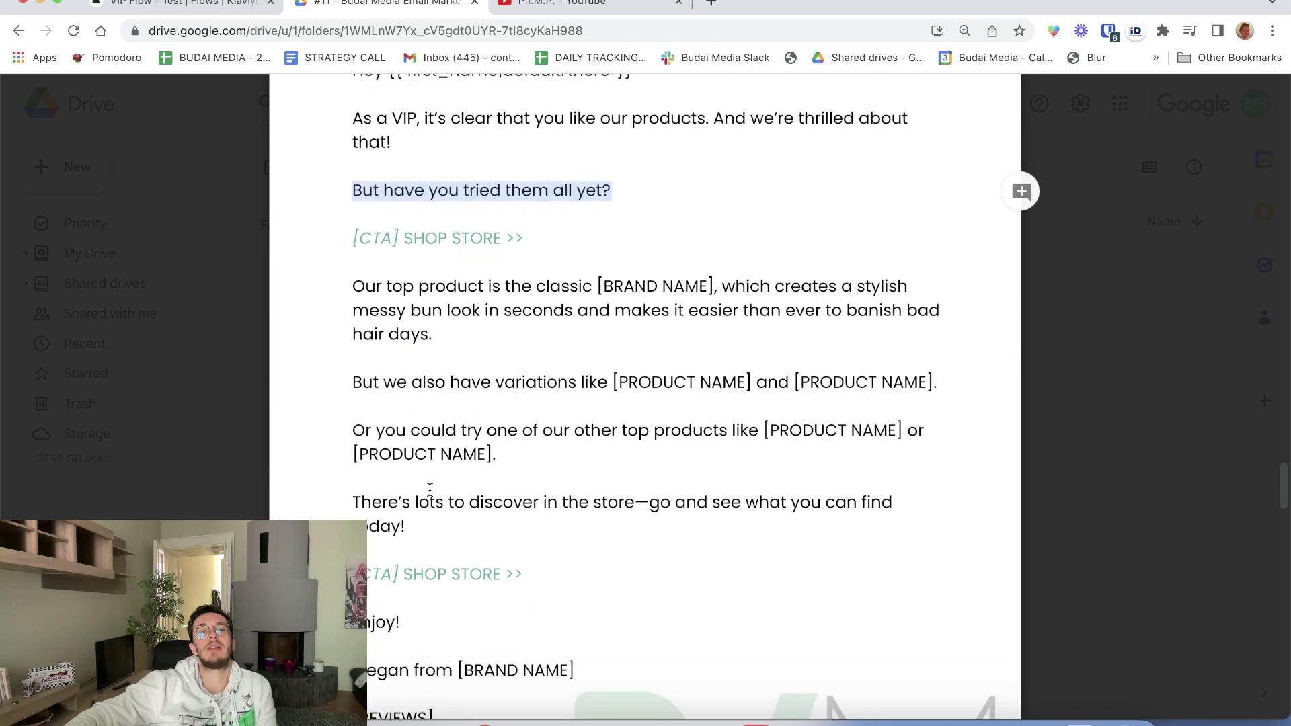
triple_click(401, 390)
drag(401, 402, 565, 596)
- Examine the sample copy for Email #5, covering the request to reply with feedback and the example questions
scroll(554, 591, down, 15)
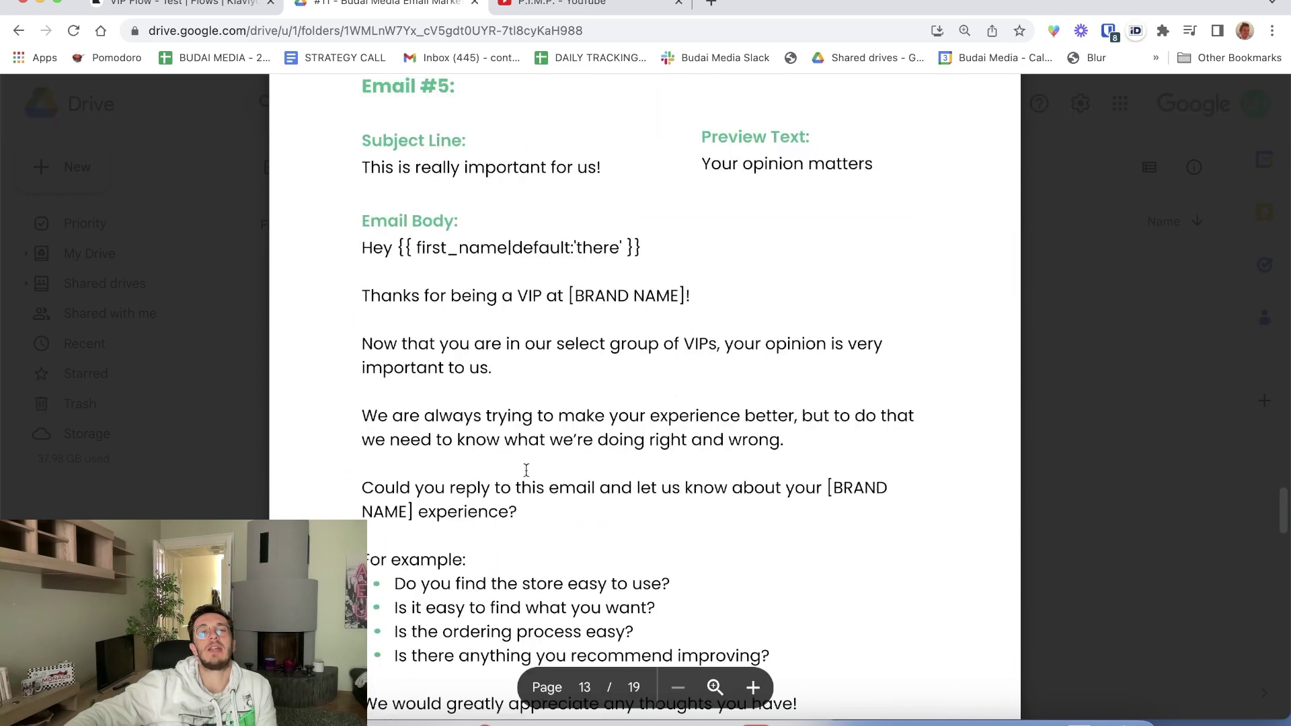
scroll(484, 425, down, 1)
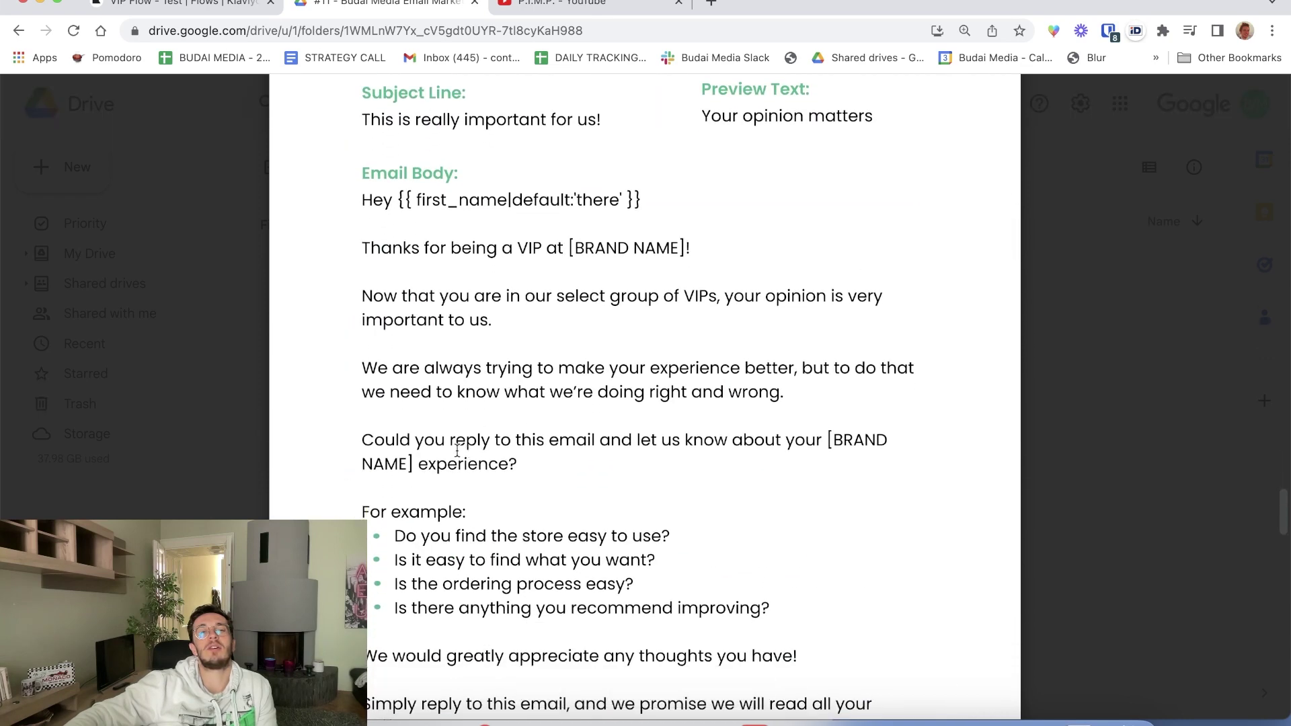
drag(363, 441, 527, 468)
click(531, 526)
triple_click(471, 443)
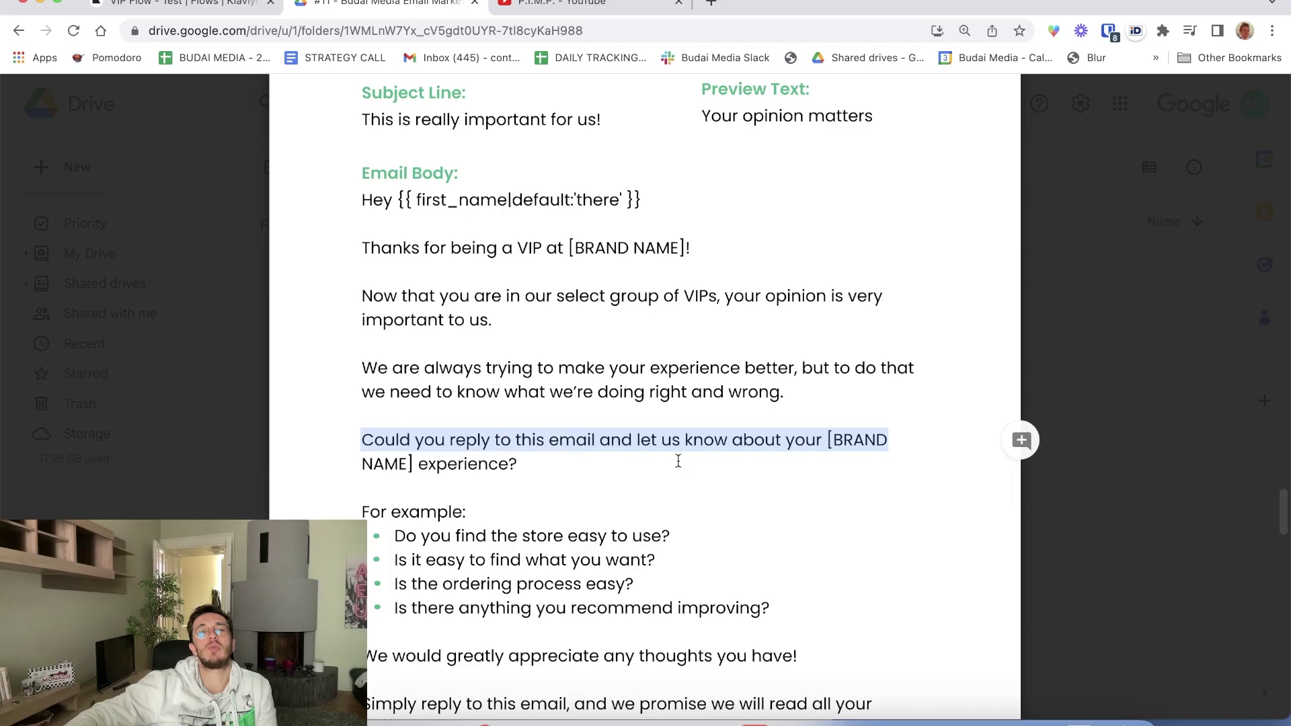
drag(679, 461, 491, 477)
scroll(518, 480, down, 5)
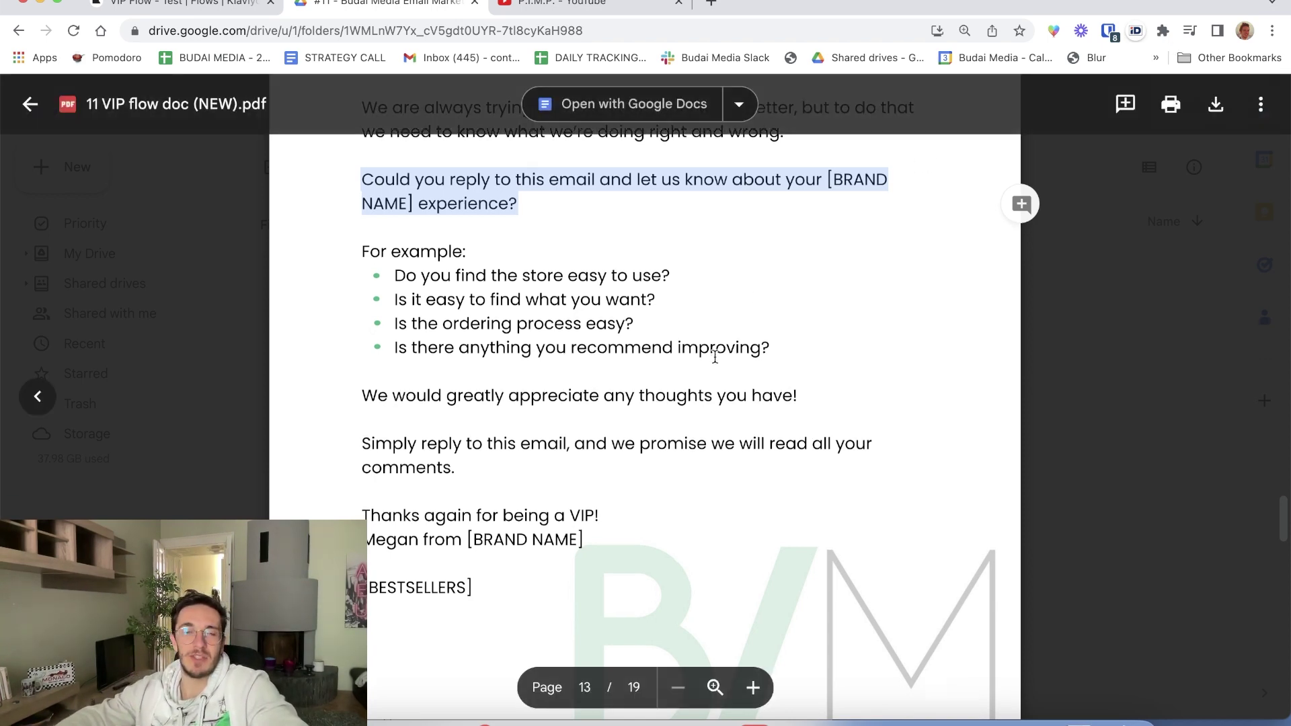
- Look through the VIP Flow in Action email design examples to the end of the document
scroll(645, 363, down, 3)
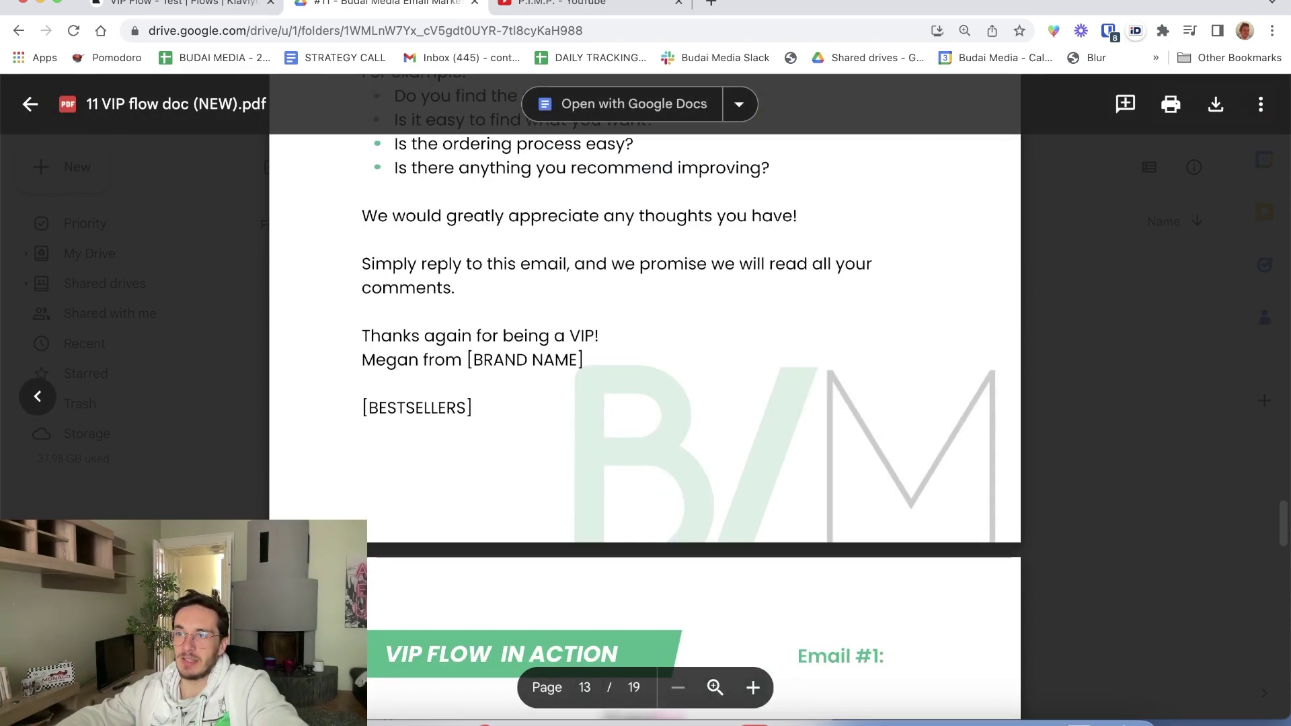
scroll(659, 461, down, 15)
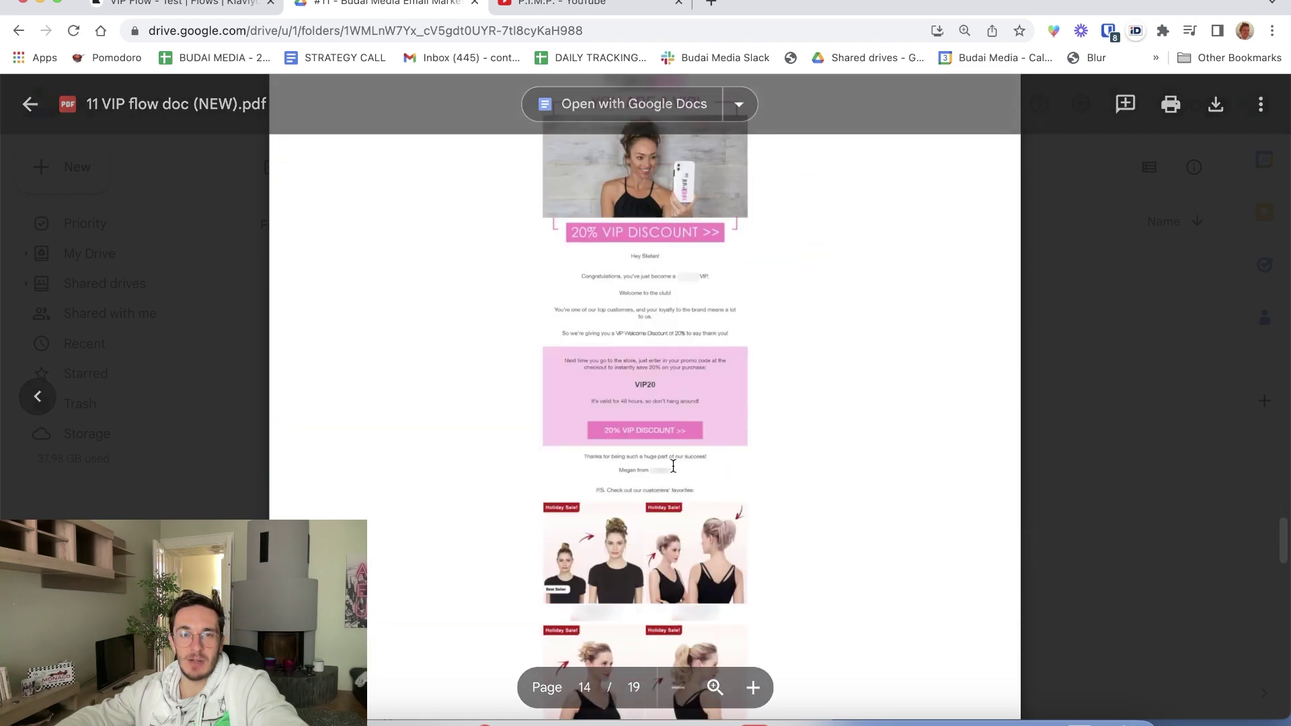
scroll(862, 461, down, 20)
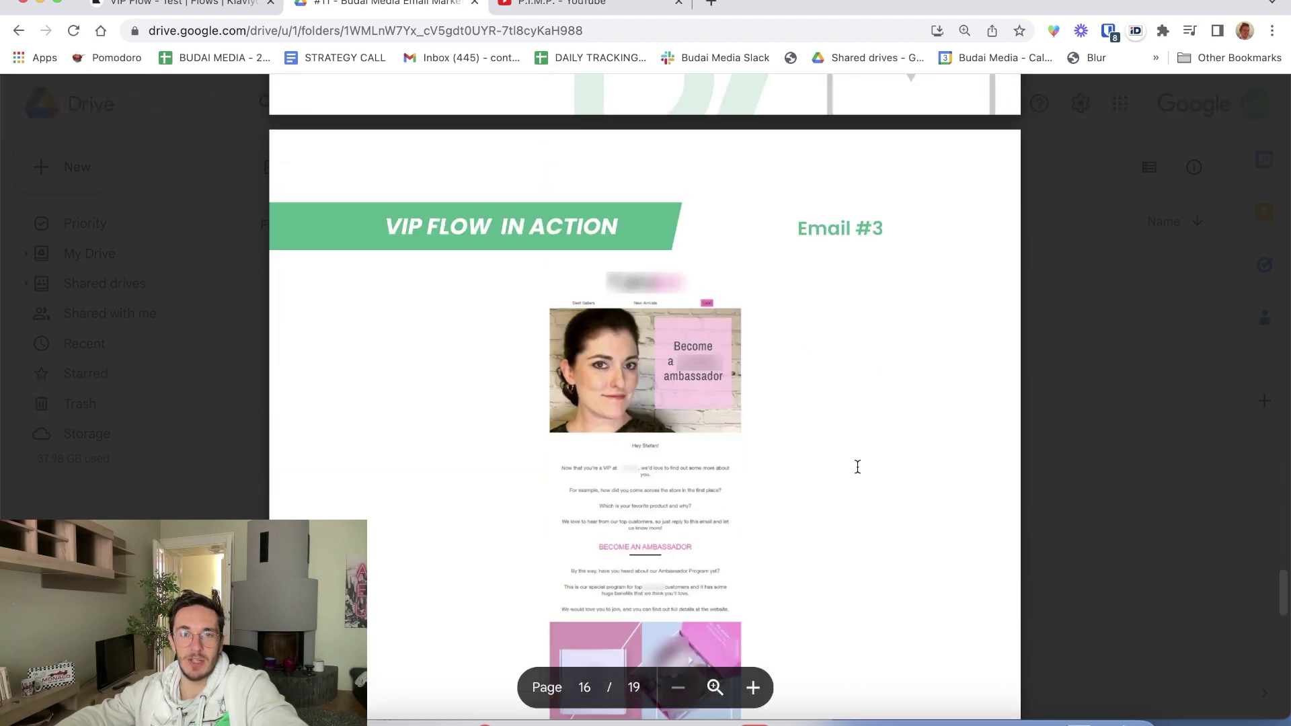
scroll(857, 467, down, 20)
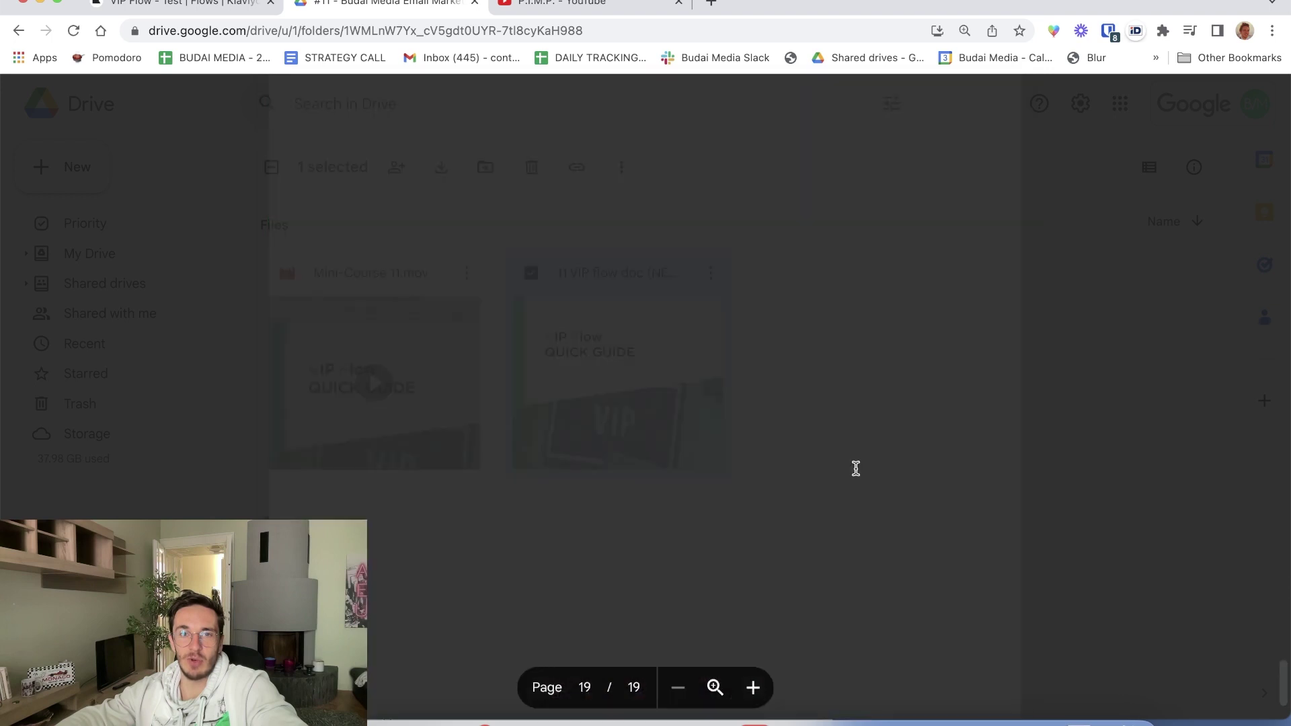
scroll(853, 469, down, 2)
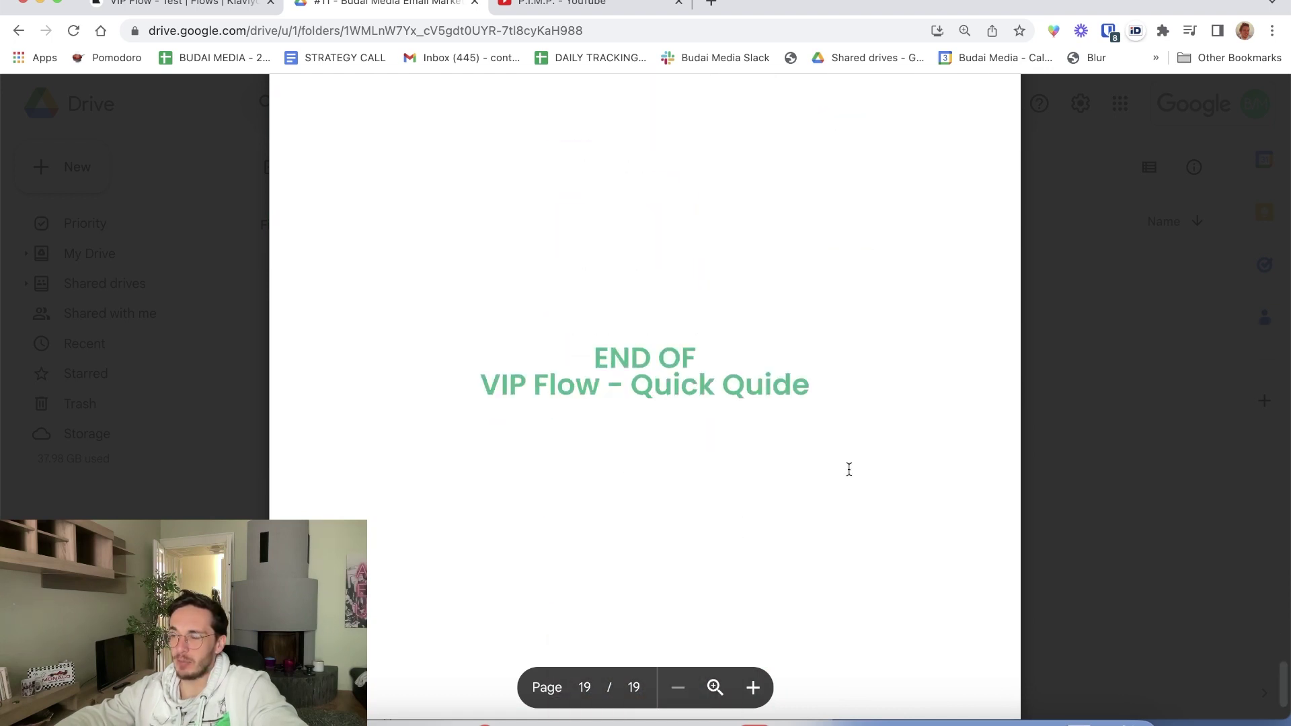